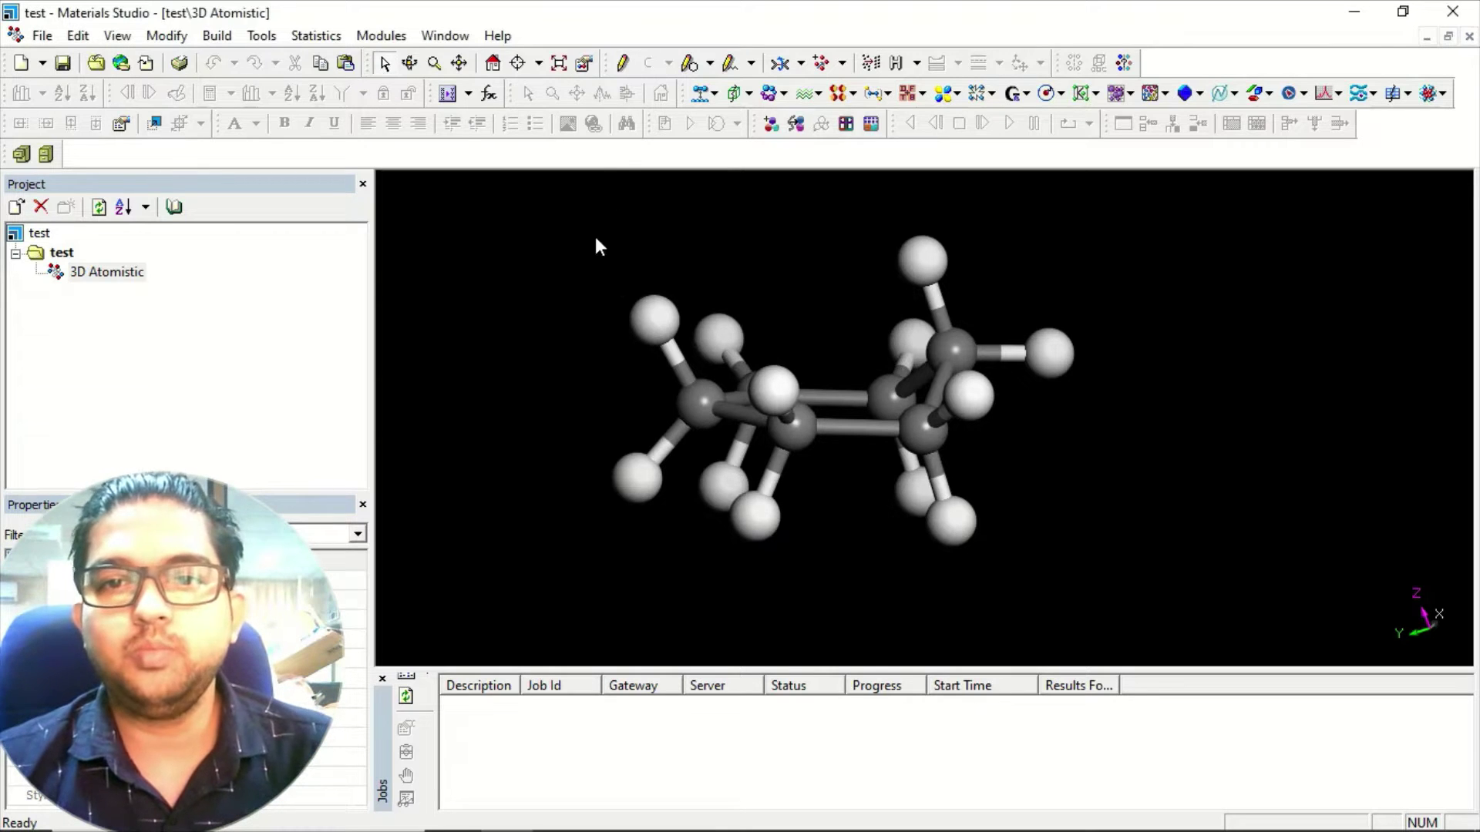
Delete the whole molecule from the 3D Atomistic document.
key(ctrl+a)
key(Delete)
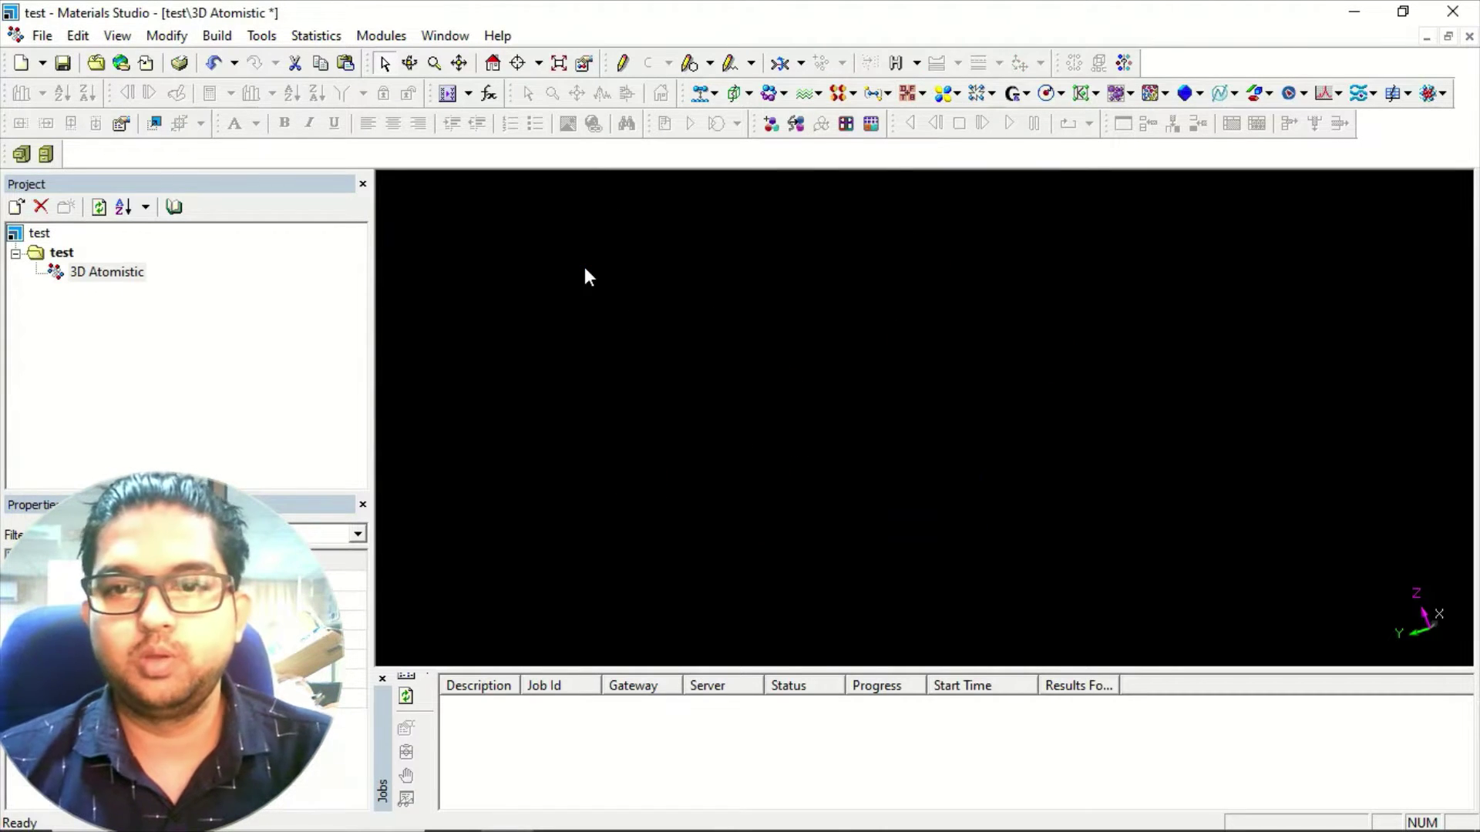
Switch to ChemBioDraw, examine the unit cells marked on the square and hexagonal lattices, and return to Materials Studio.
click(772, 810)
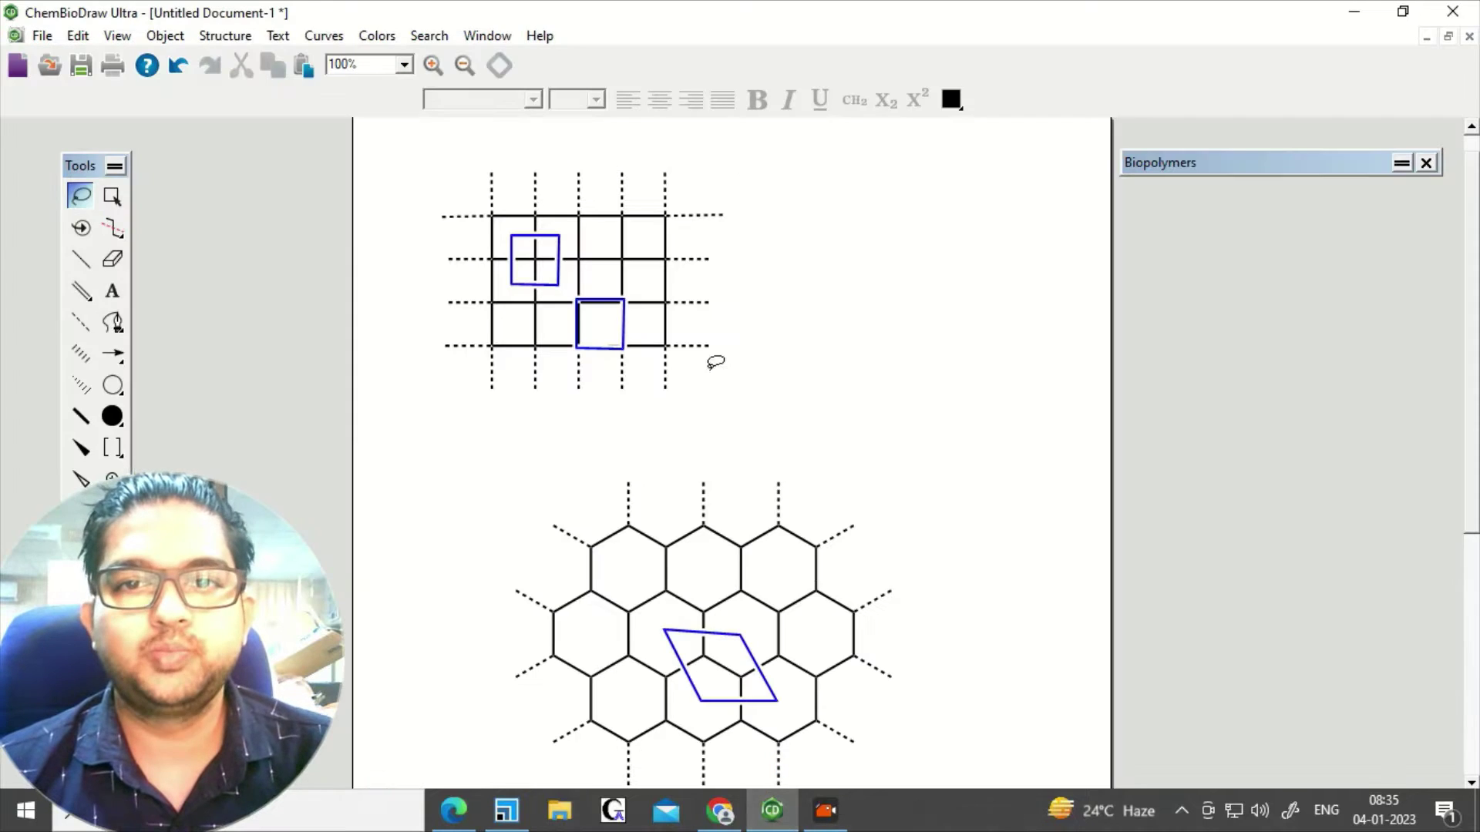
mouse_move(746, 174)
mouse_down()
mouse_move(636, 145)
mouse_move(370, 380)
mouse_move(697, 433)
mouse_move(783, 327)
mouse_up()
click(674, 233)
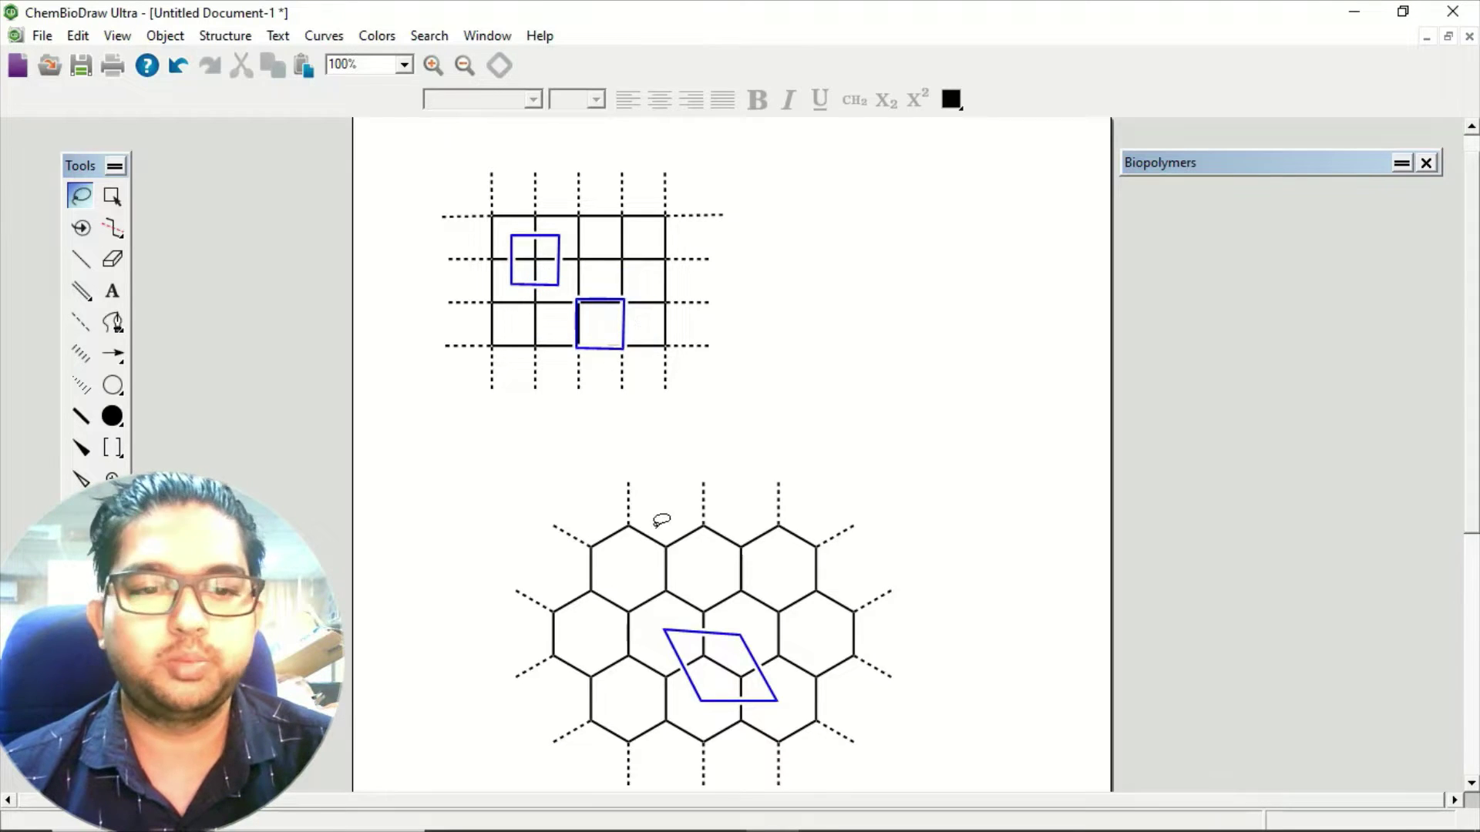
mouse_move(713, 828)
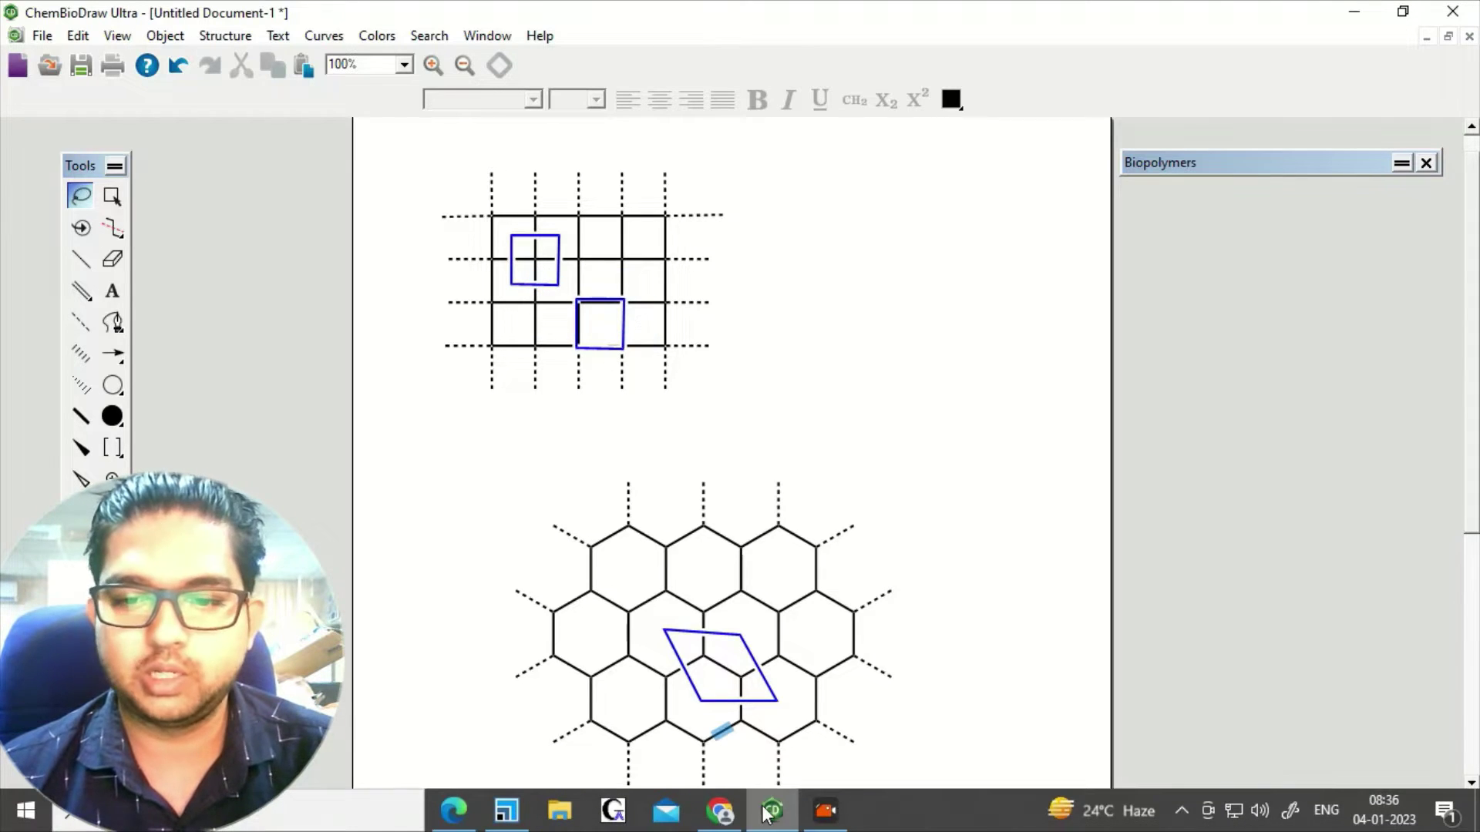
click(507, 815)
click(507, 815)
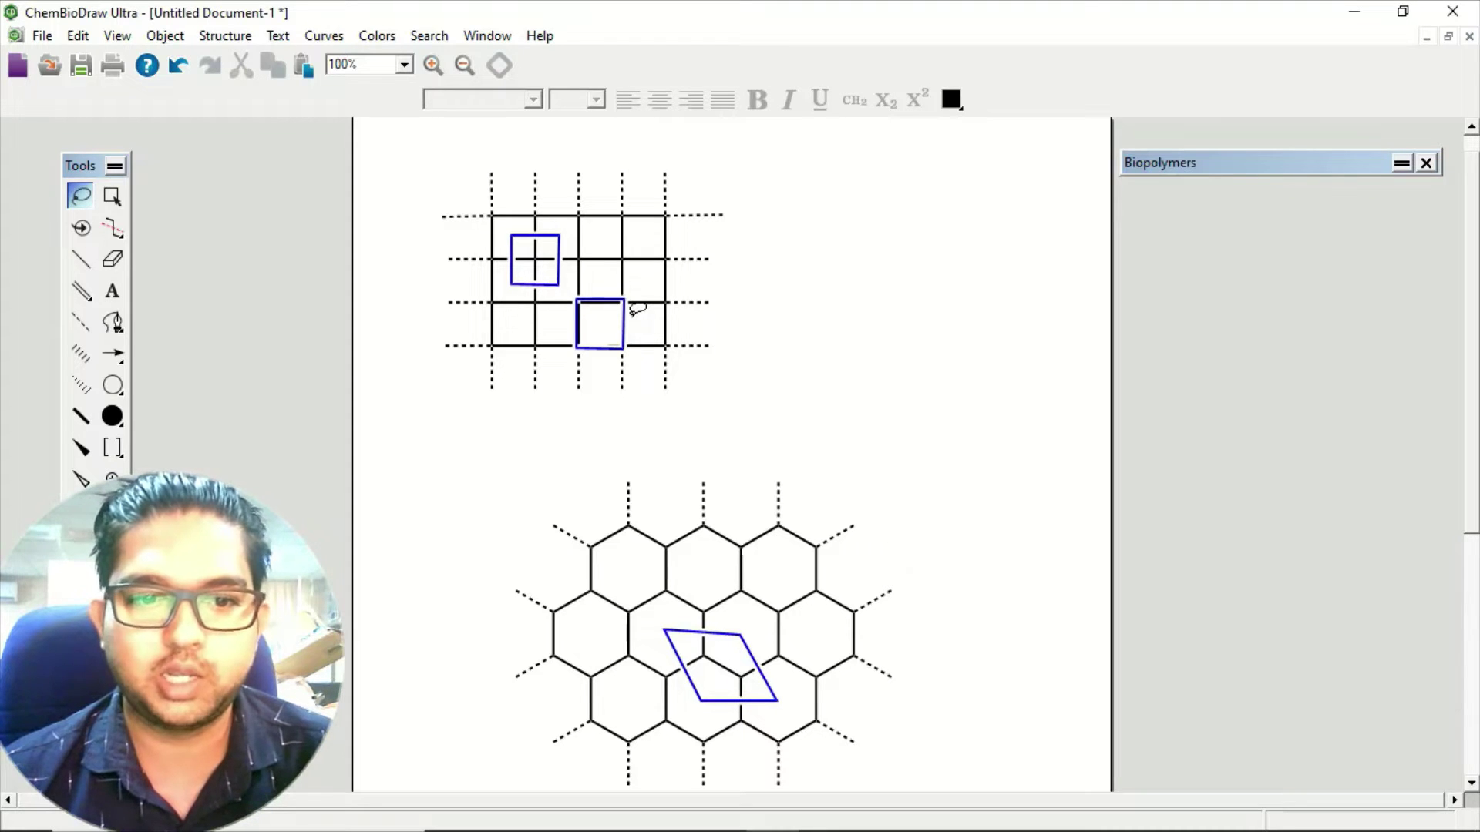
click(506, 811)
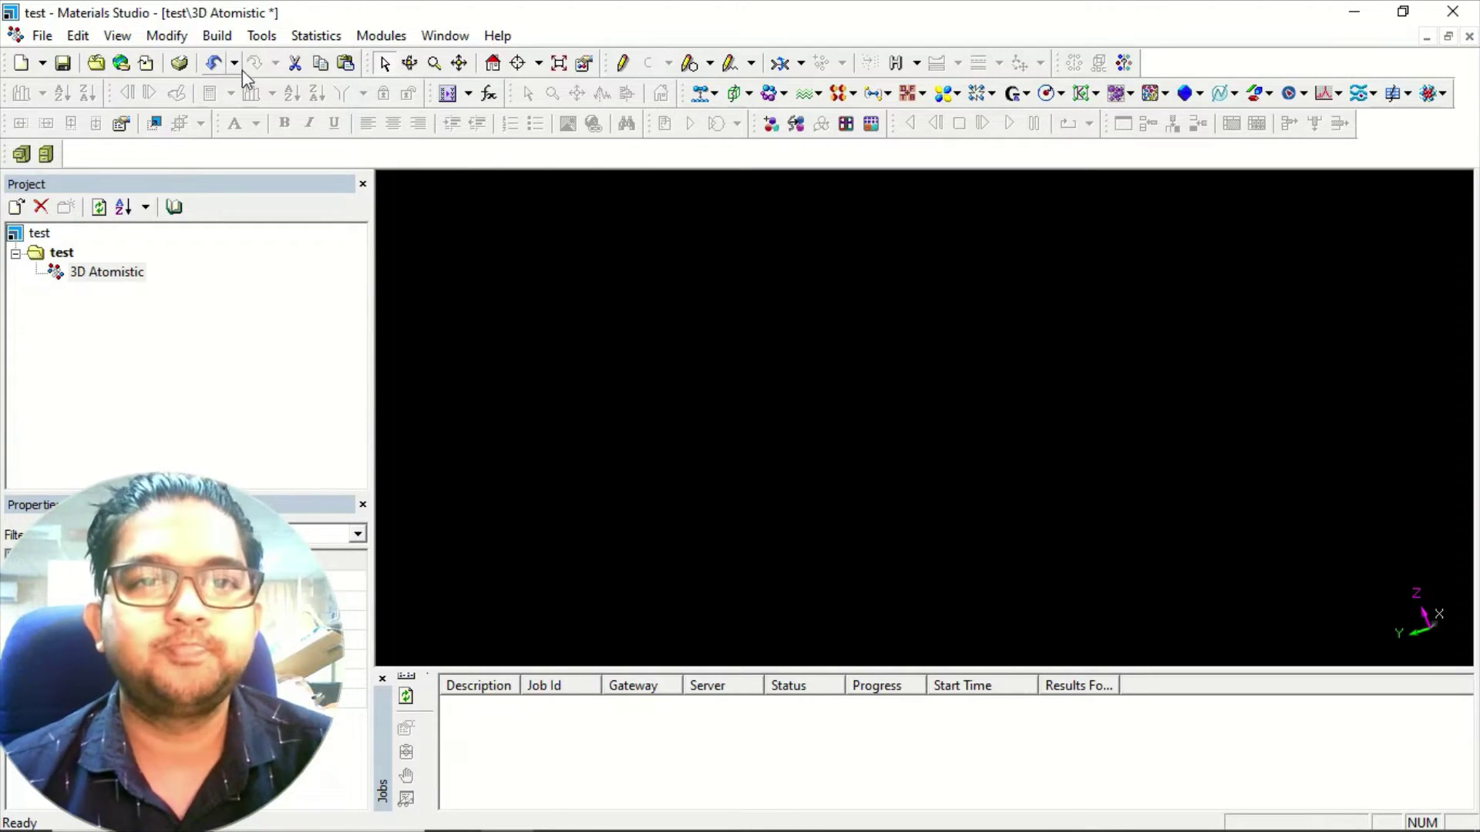
Open the crystal builder and bring up its lattice parameters.
click(217, 36)
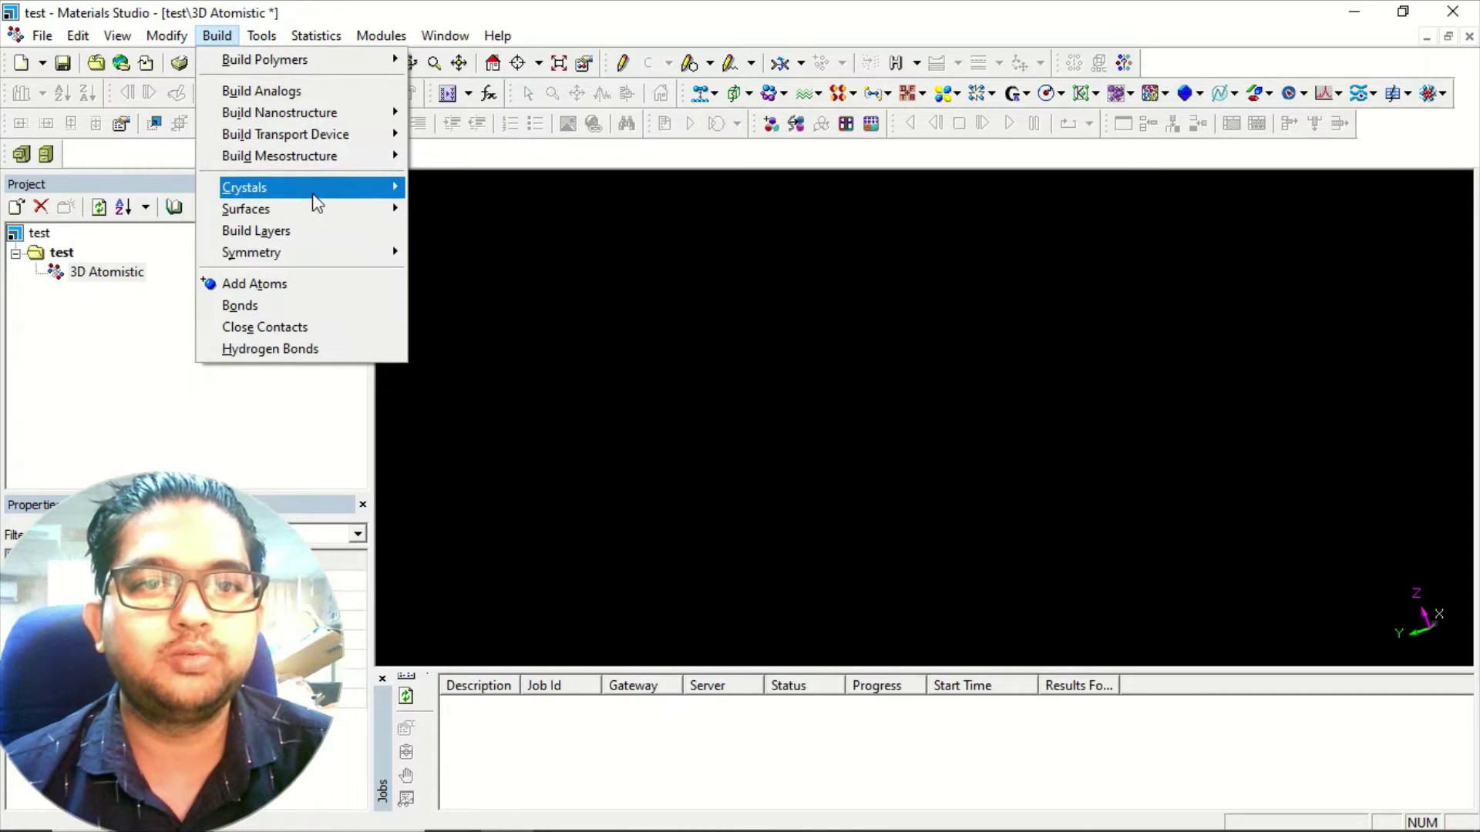
mouse_move(316, 202)
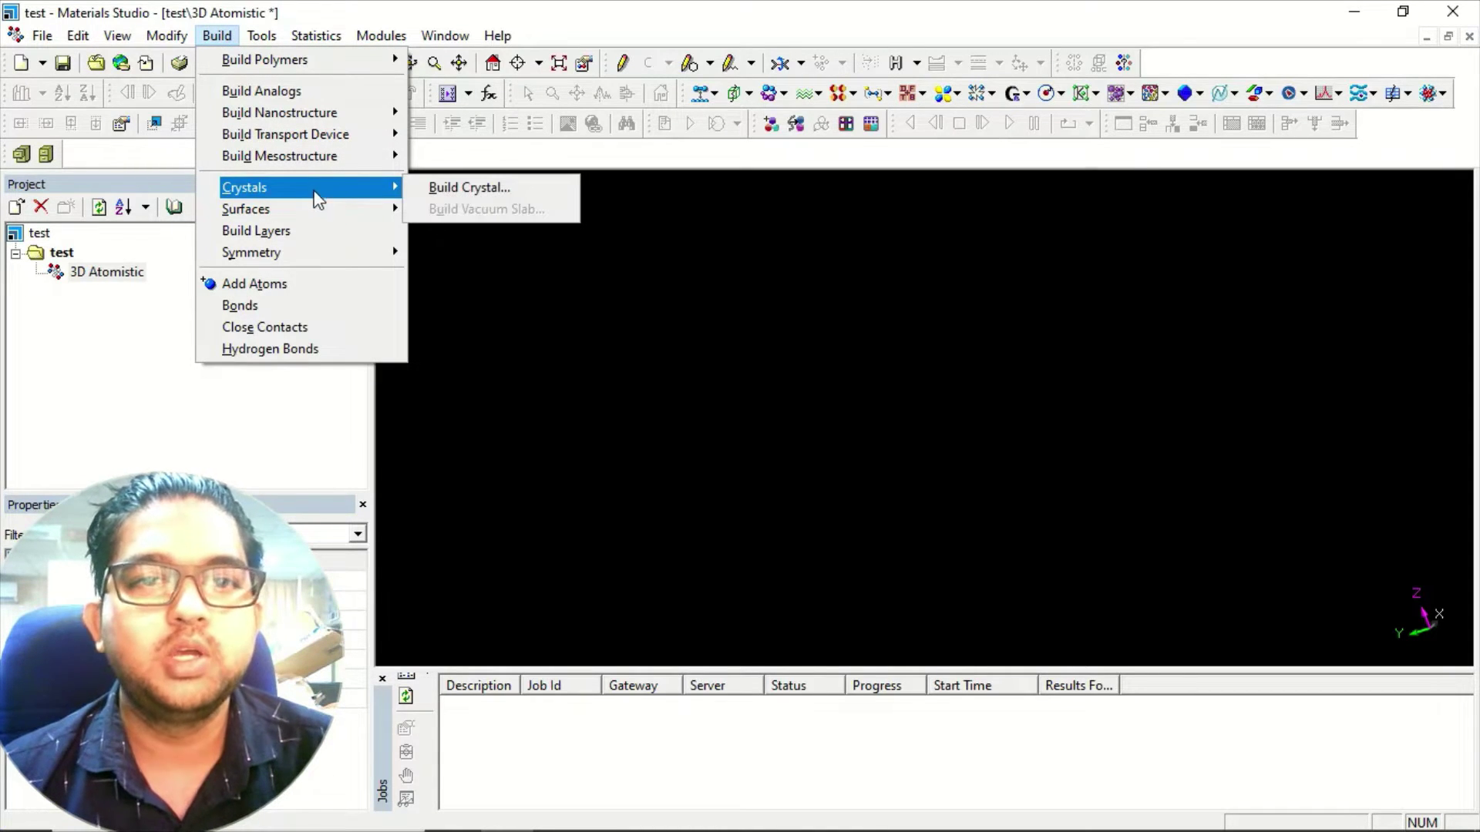
click(466, 189)
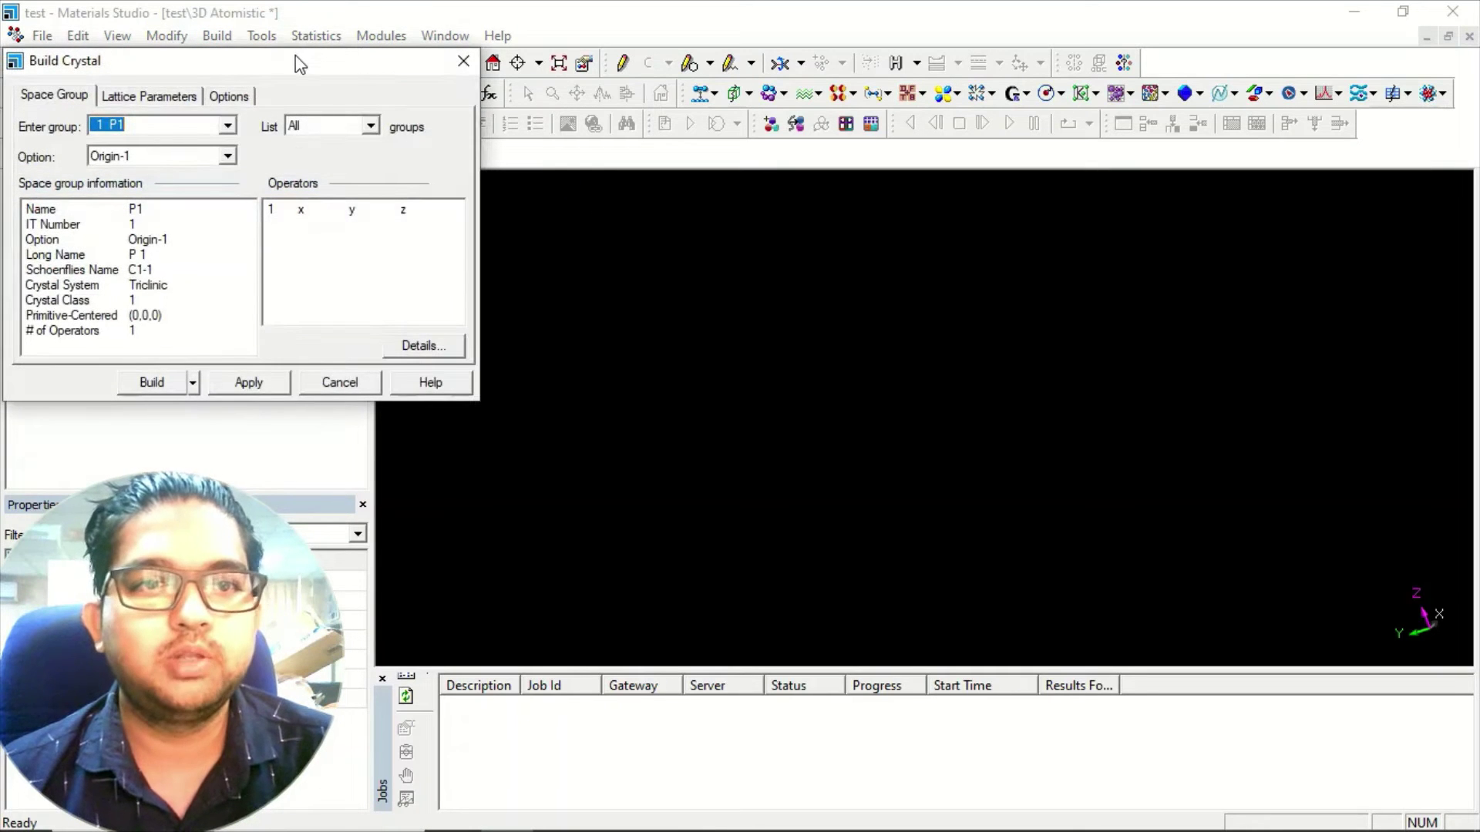
drag(301, 64, 422, 67)
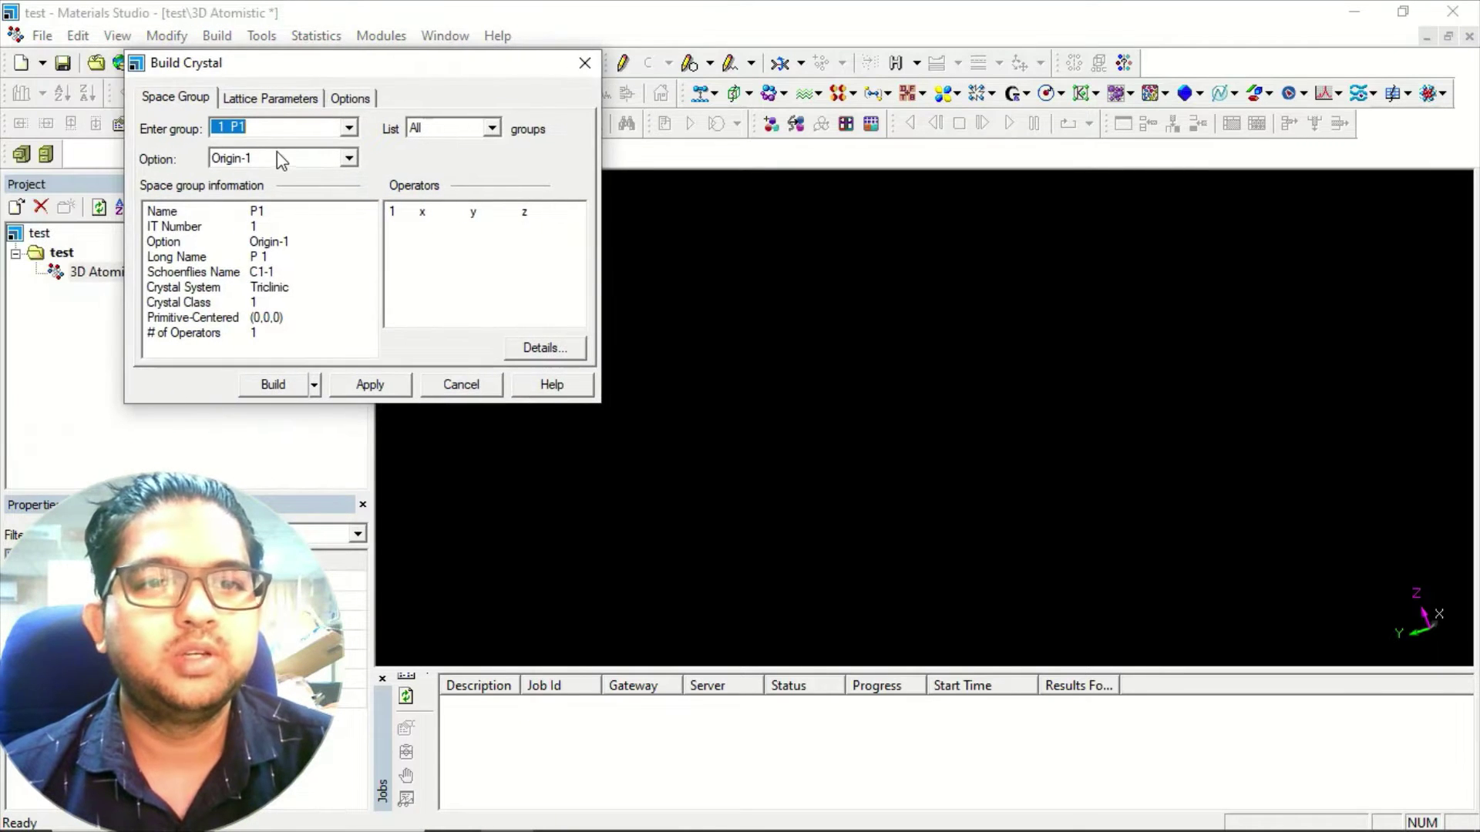
click(235, 96)
double_click(223, 171)
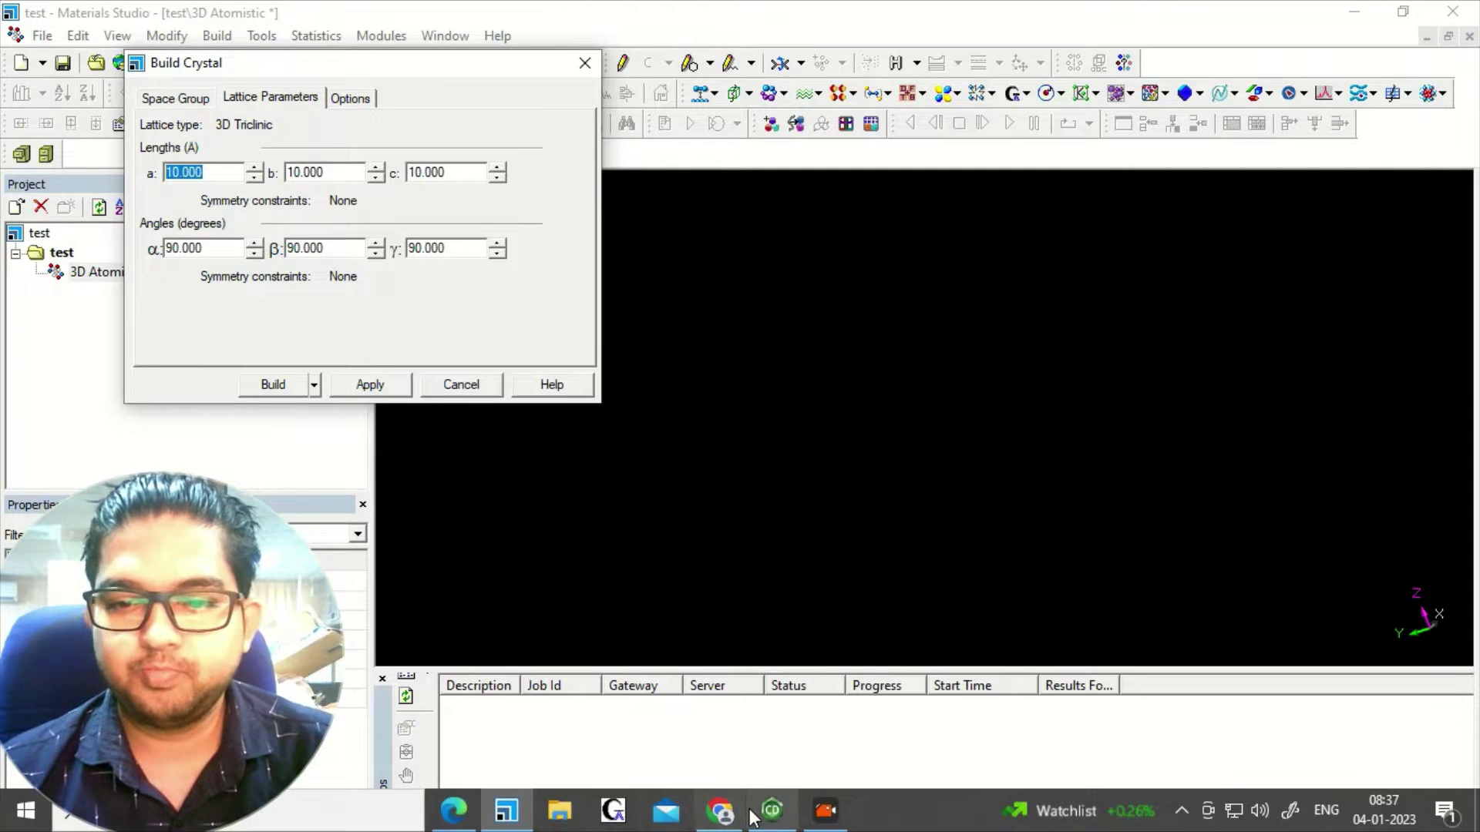
Check the square lattice's unit cell in ChemBioDraw and return to the crystal builder in Materials Studio.
click(772, 813)
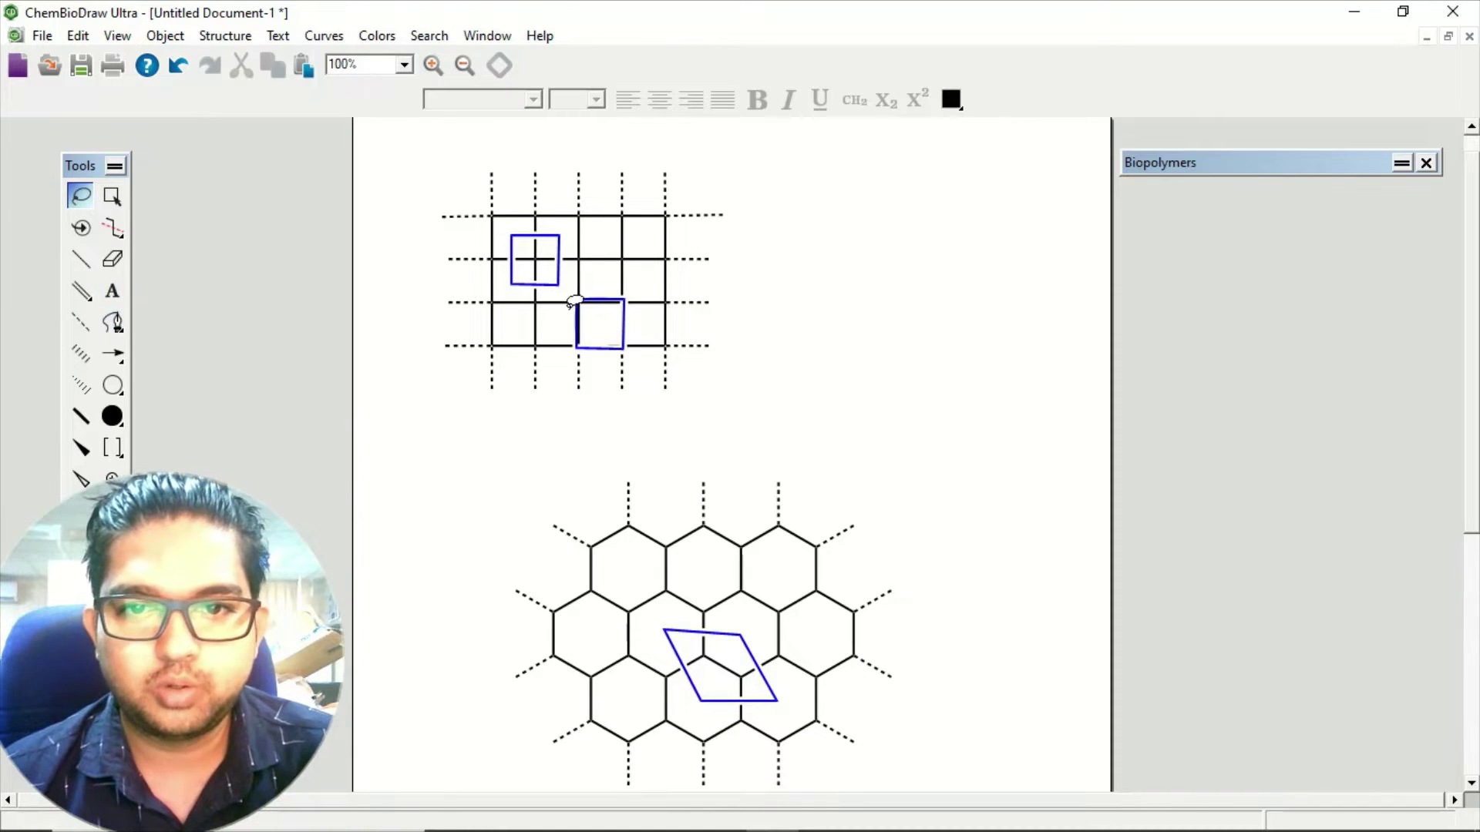
mouse_move(918, 779)
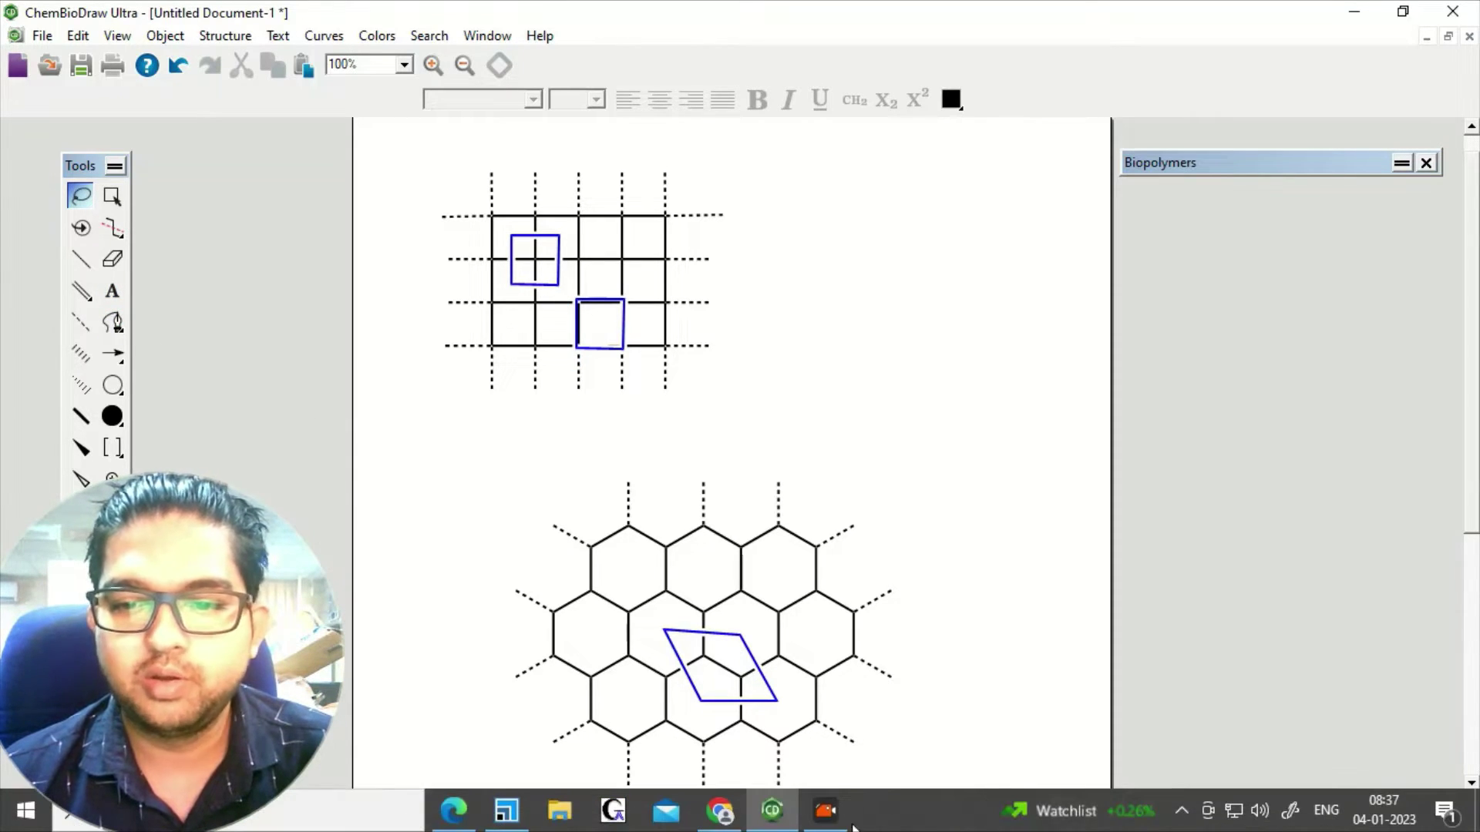
click(508, 815)
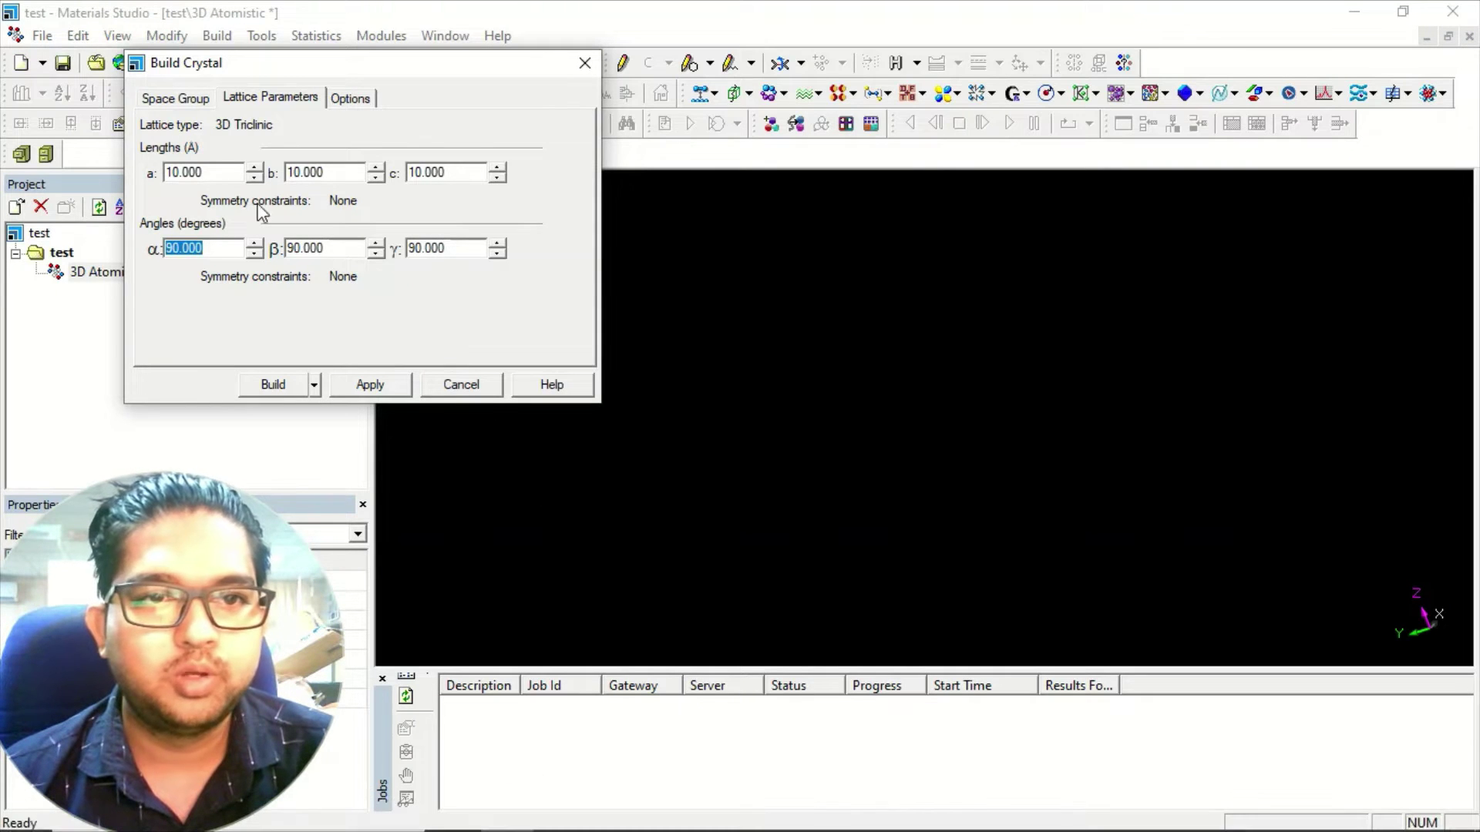
Set lattice lengths a and b to 1.45 Å and c to 15 Å, and apply them to create the crystal cell.
text(1.45)
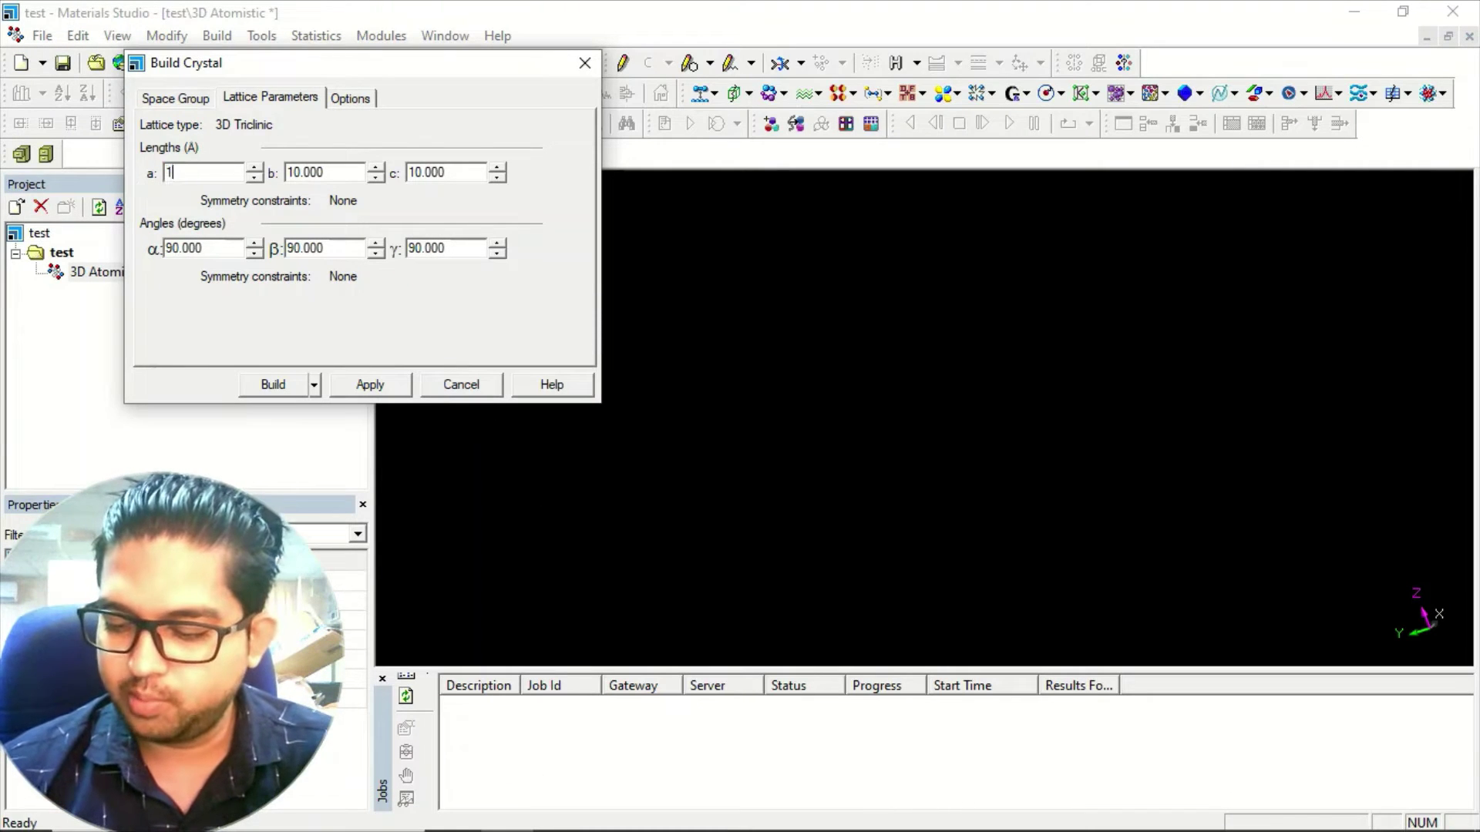
click(327, 171)
text(1.45)
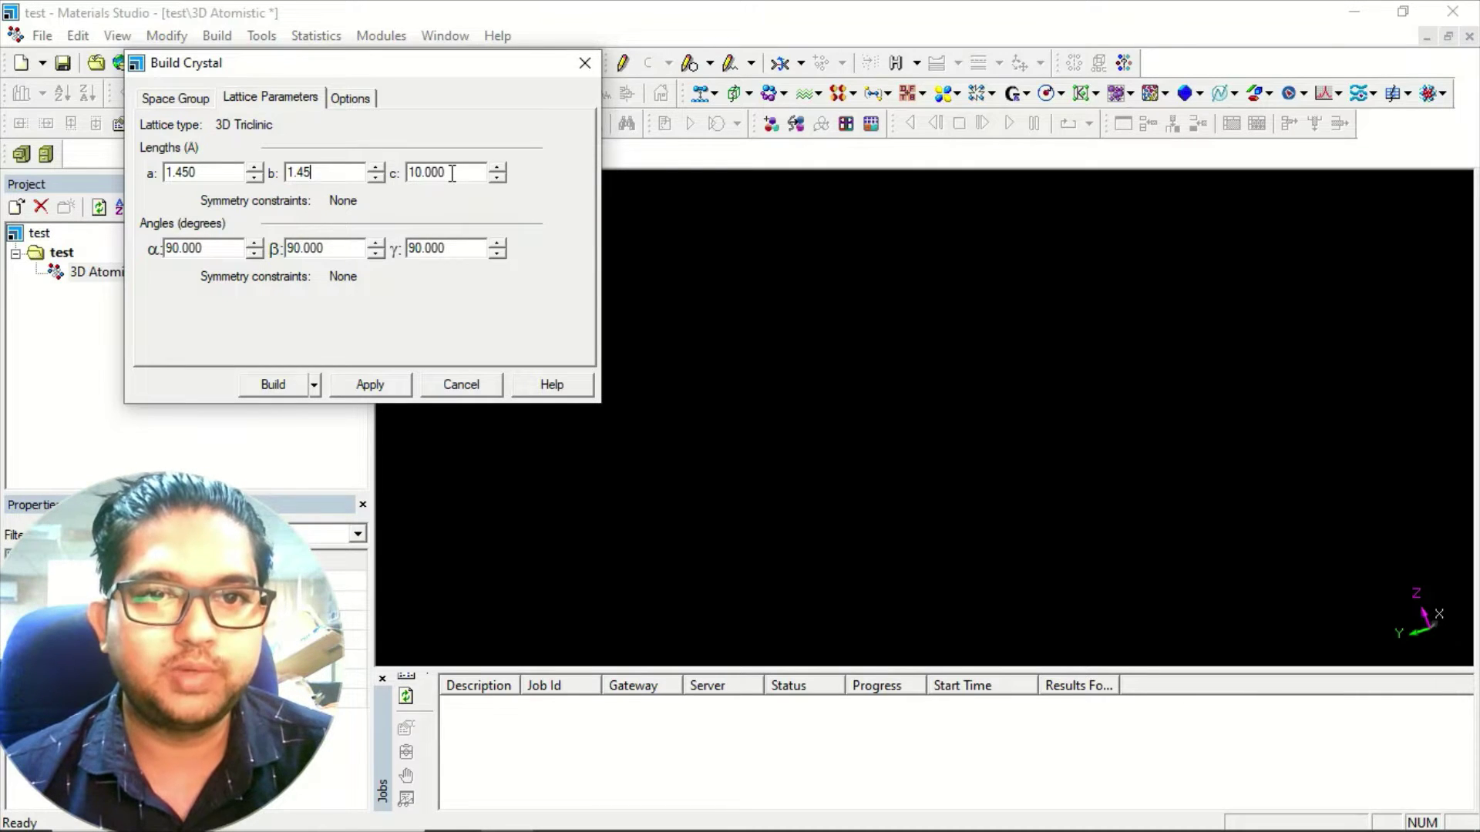
text(0)
key(Tab)
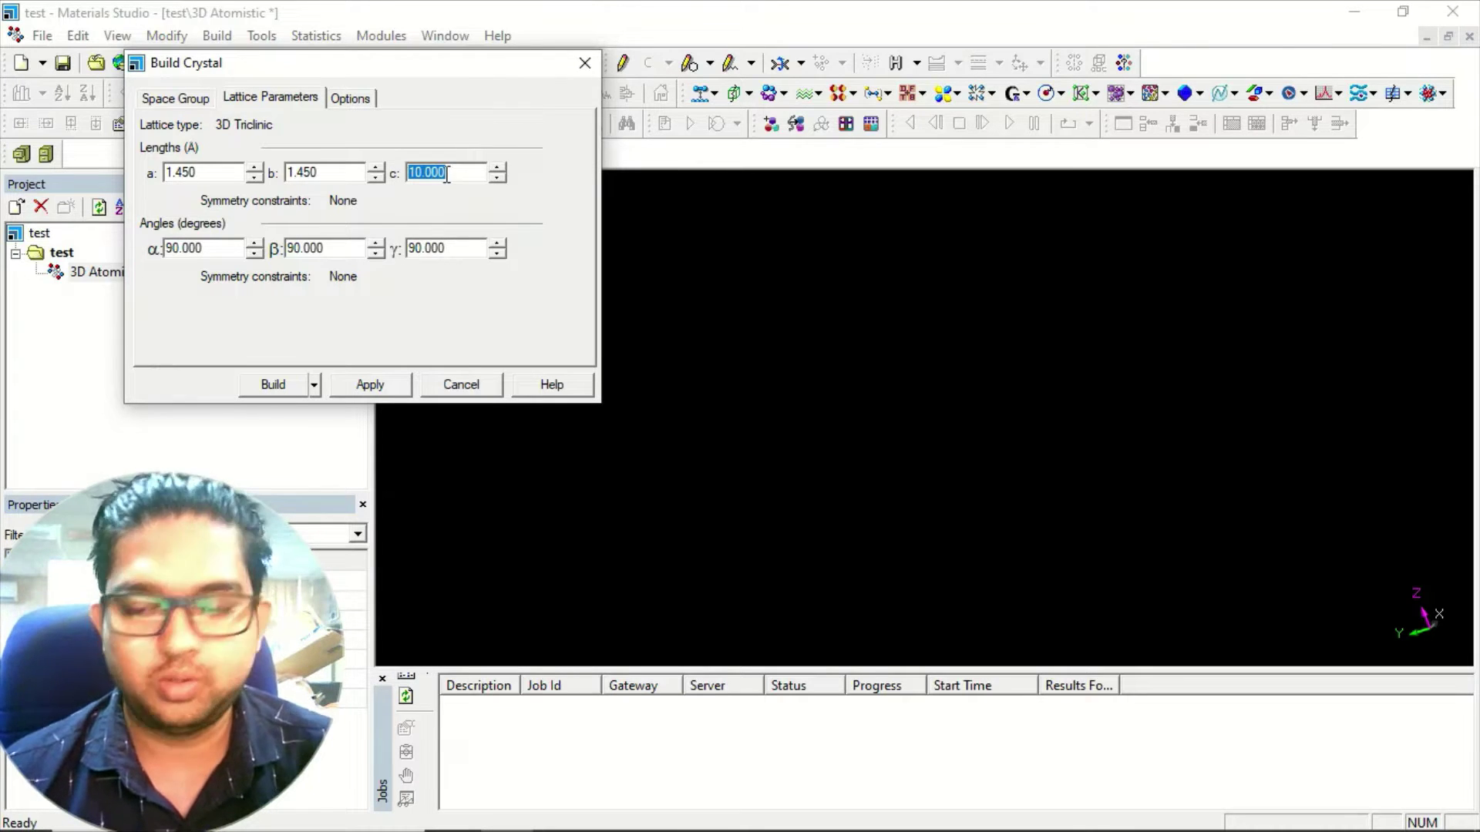
text(15)
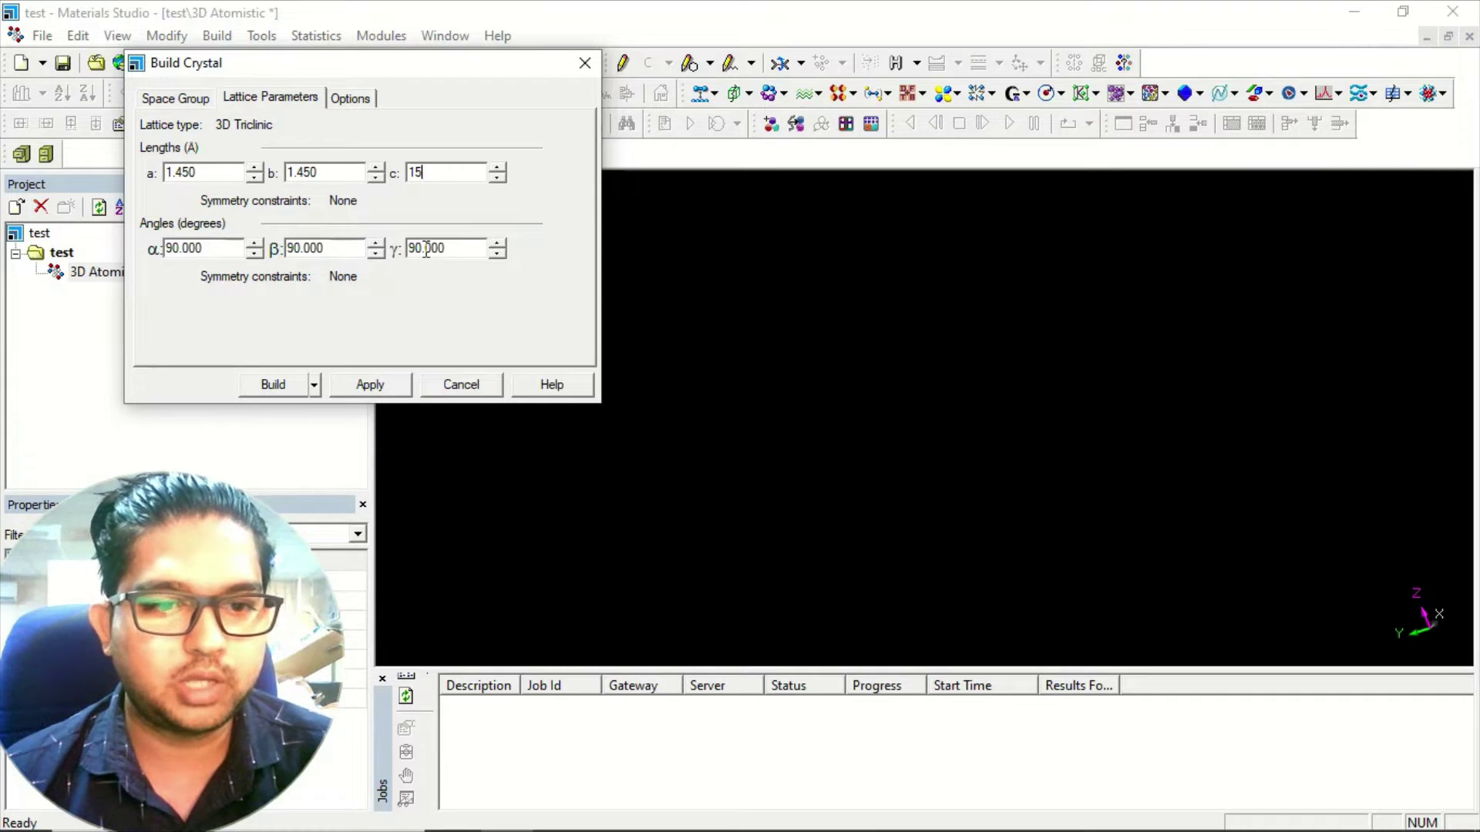
click(385, 389)
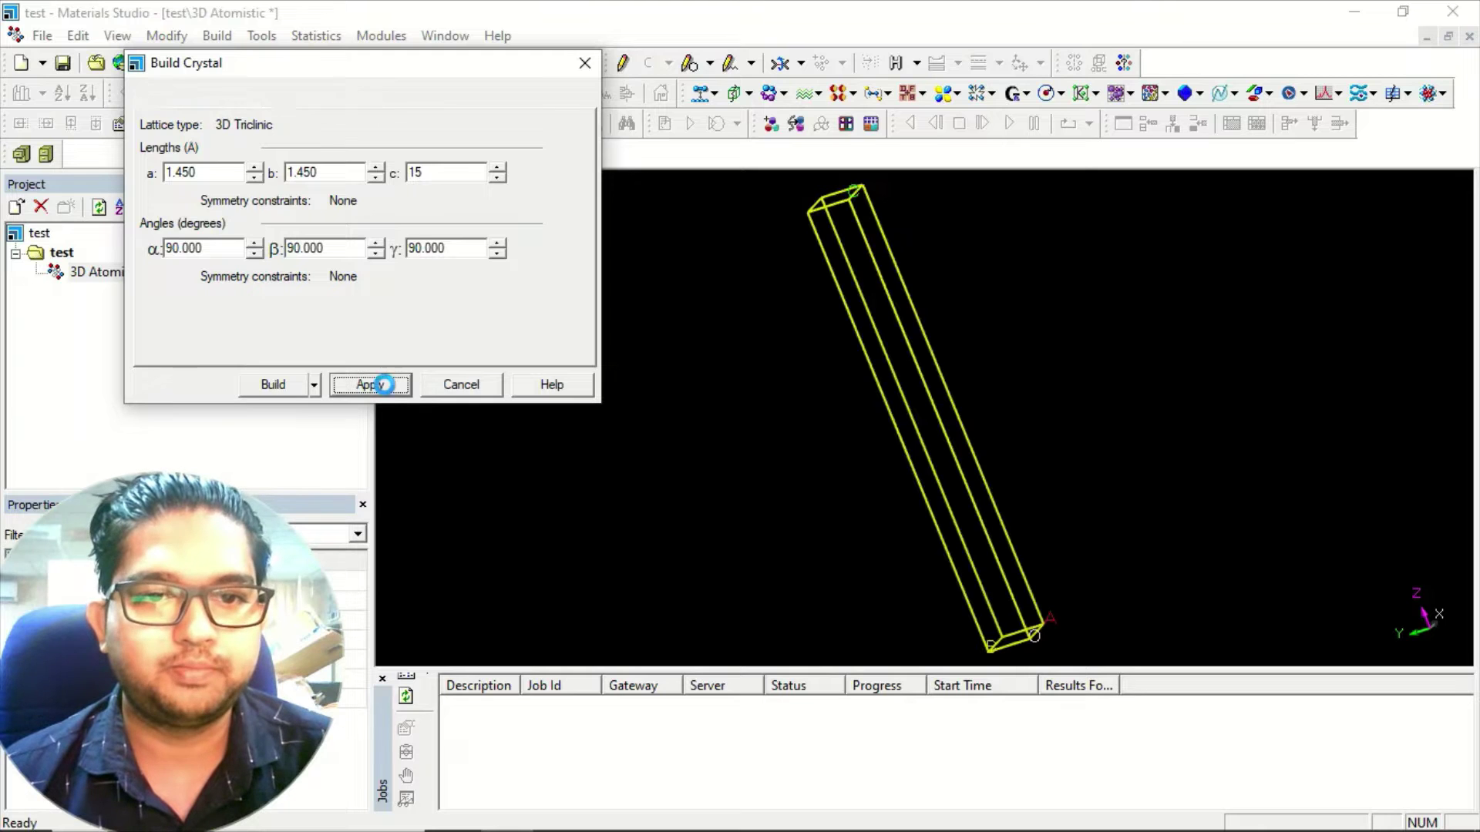
key(Escape)
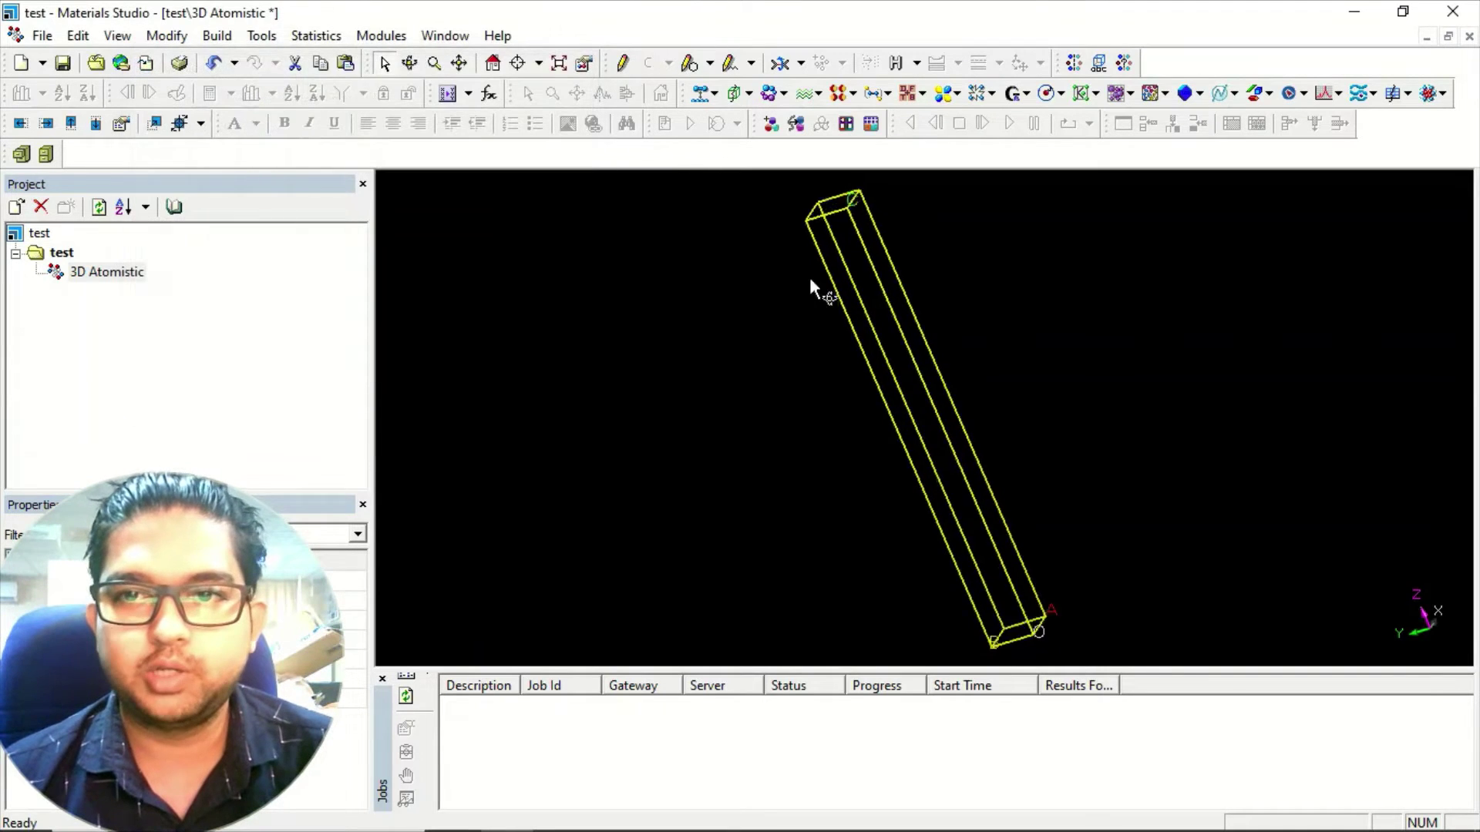
Inspect the empty cell upright, compare it with the lattice drawings in ChemBioDraw, and return to Materials Studio.
right_drag(808, 274, 1009, 425)
click(873, 296)
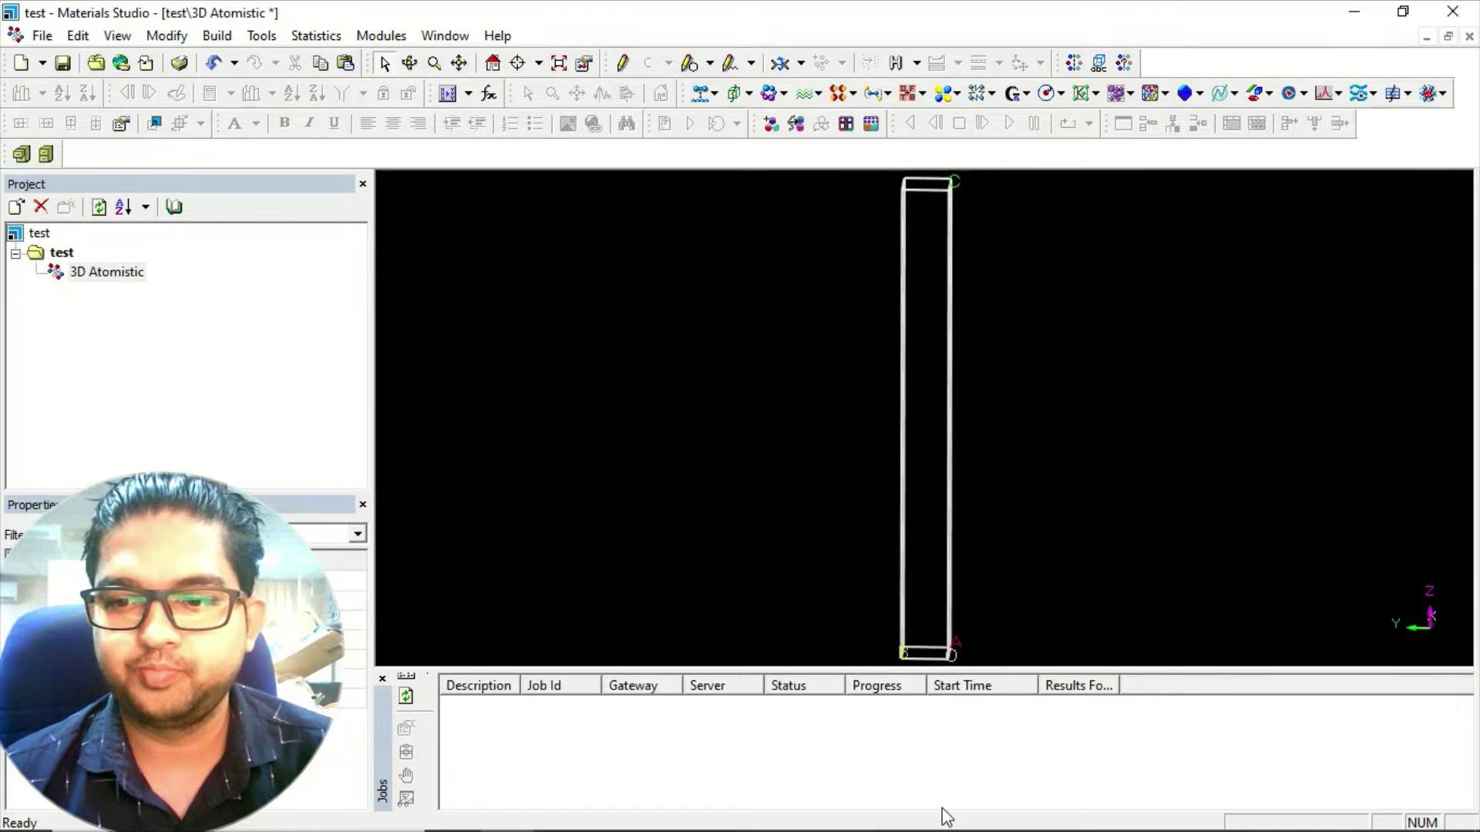
mouse_move(983, 794)
click(764, 813)
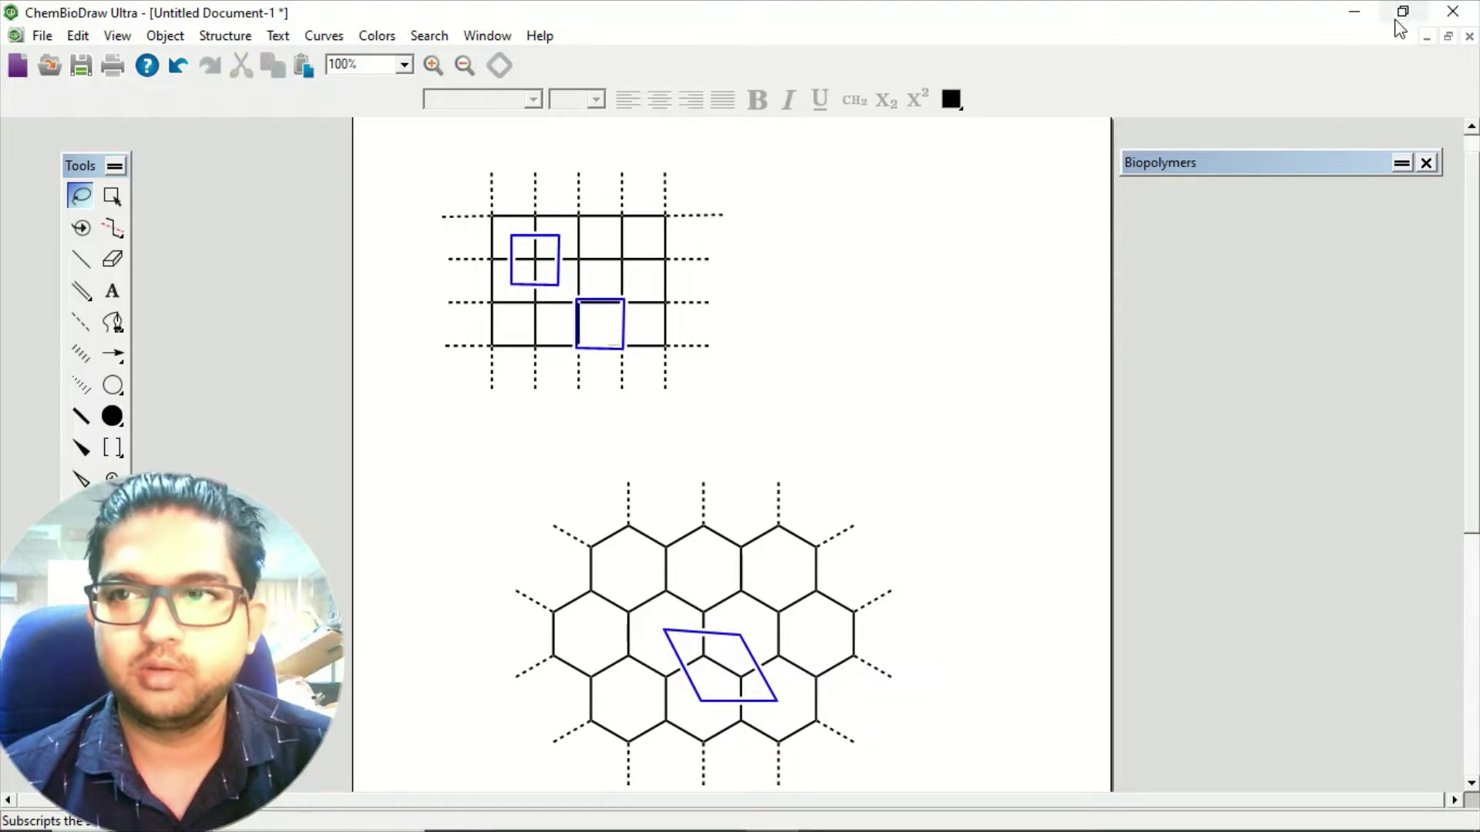
click(1354, 12)
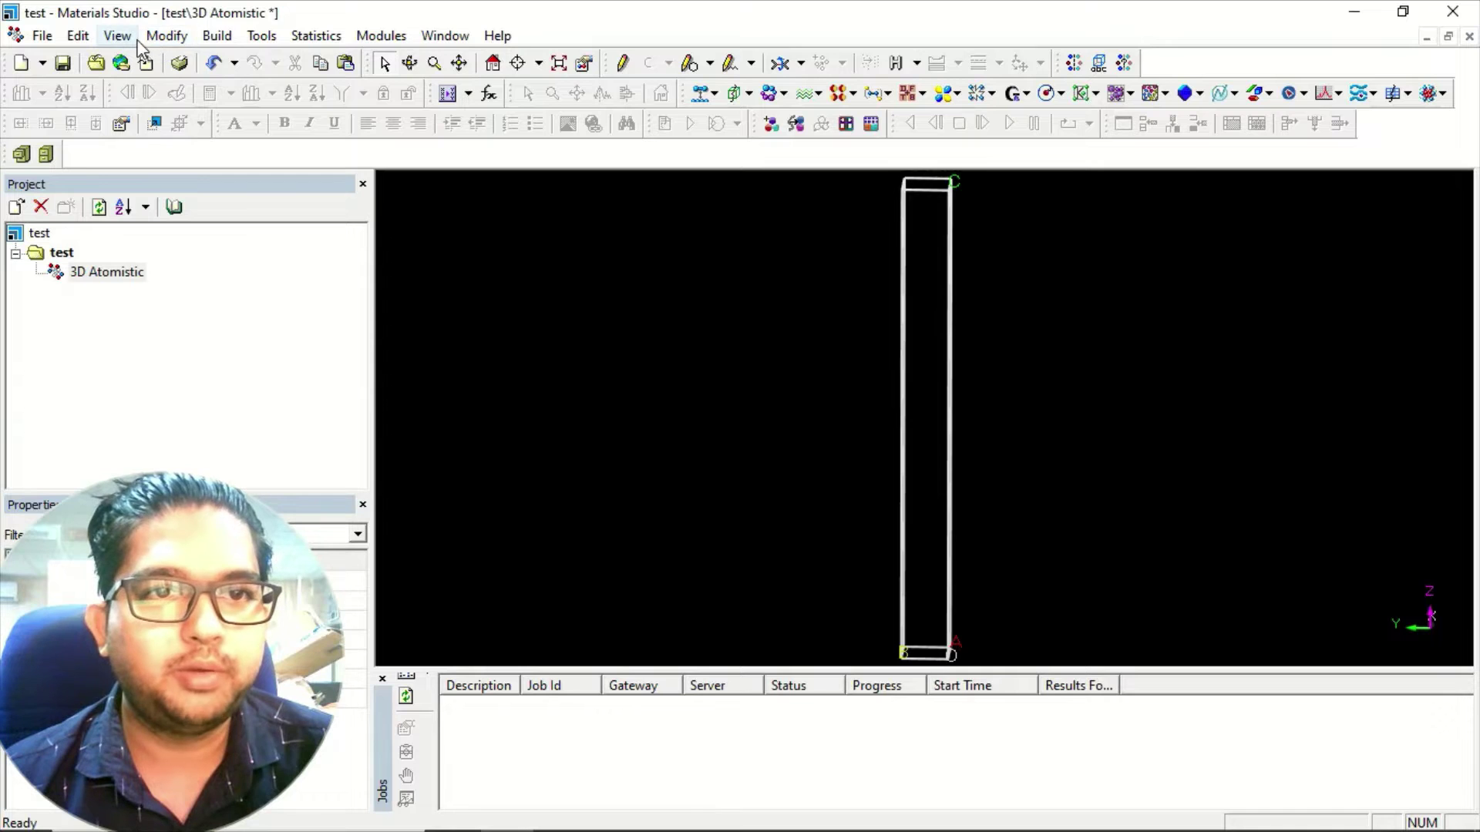
Add a carbon atom to the cell at fractional coordinates a 0.5, b 0.5, c 0.
click(216, 36)
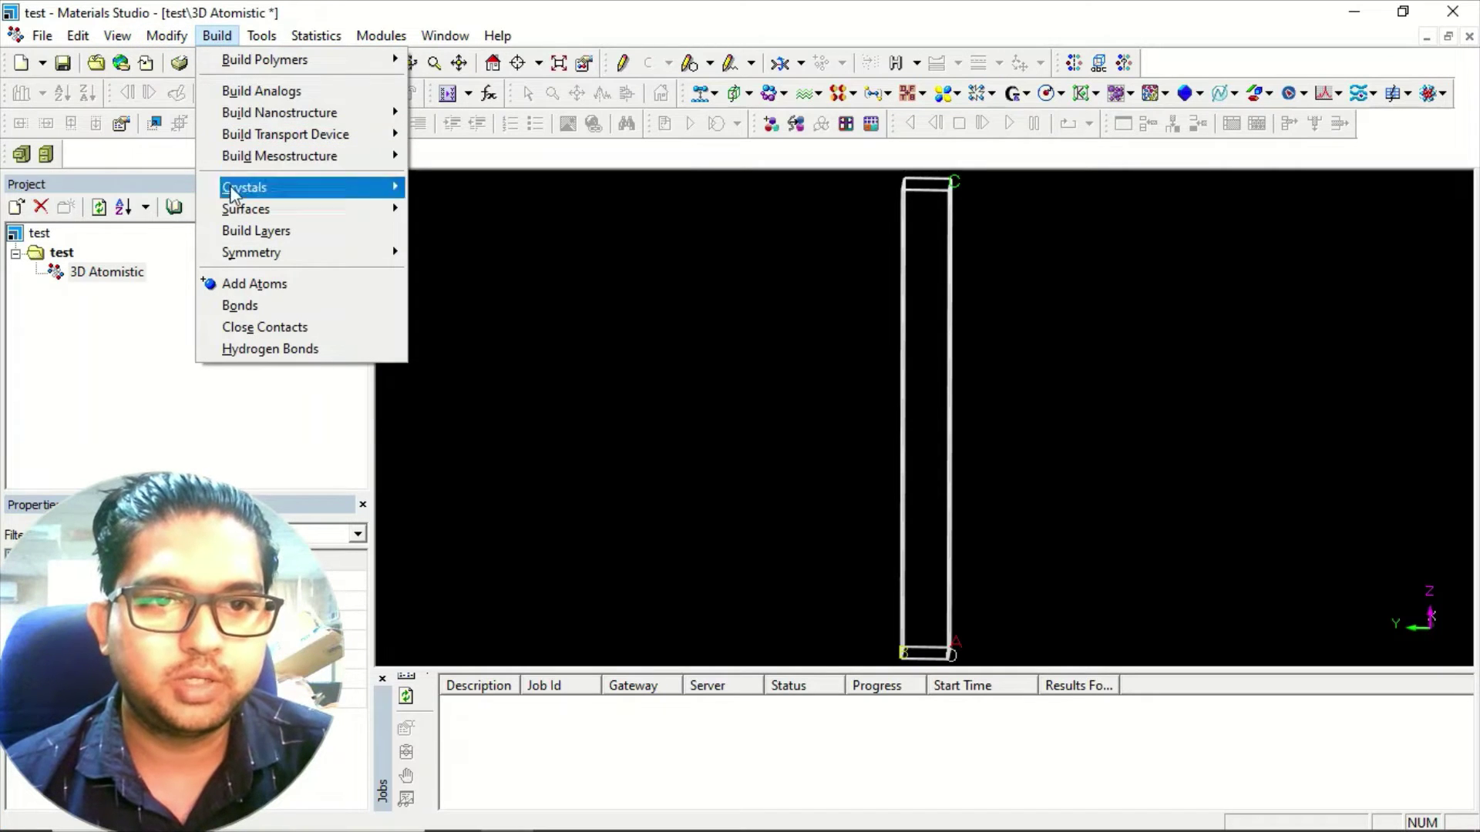
click(247, 284)
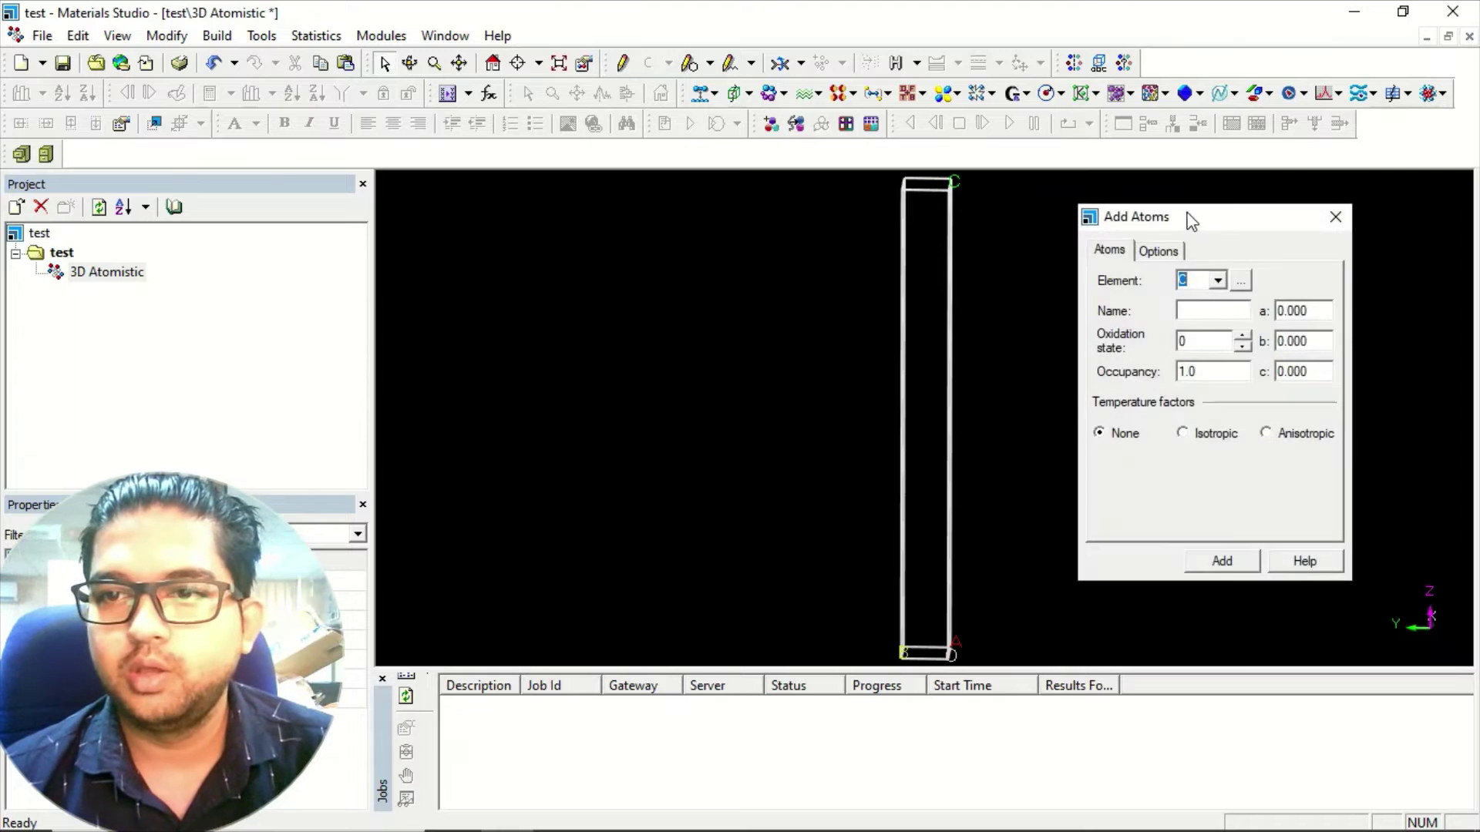
drag(1190, 220, 500, 161)
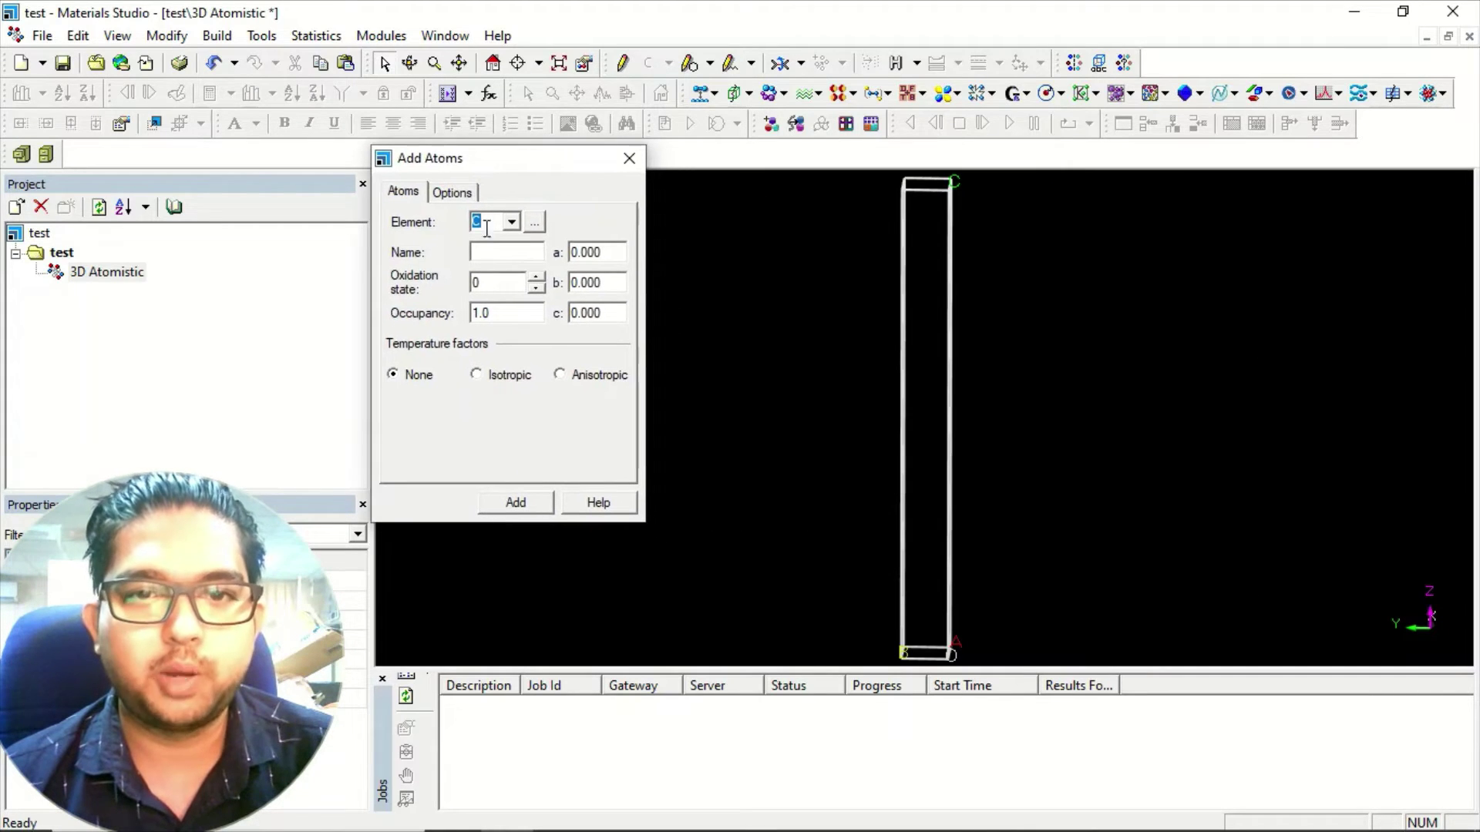
click(534, 223)
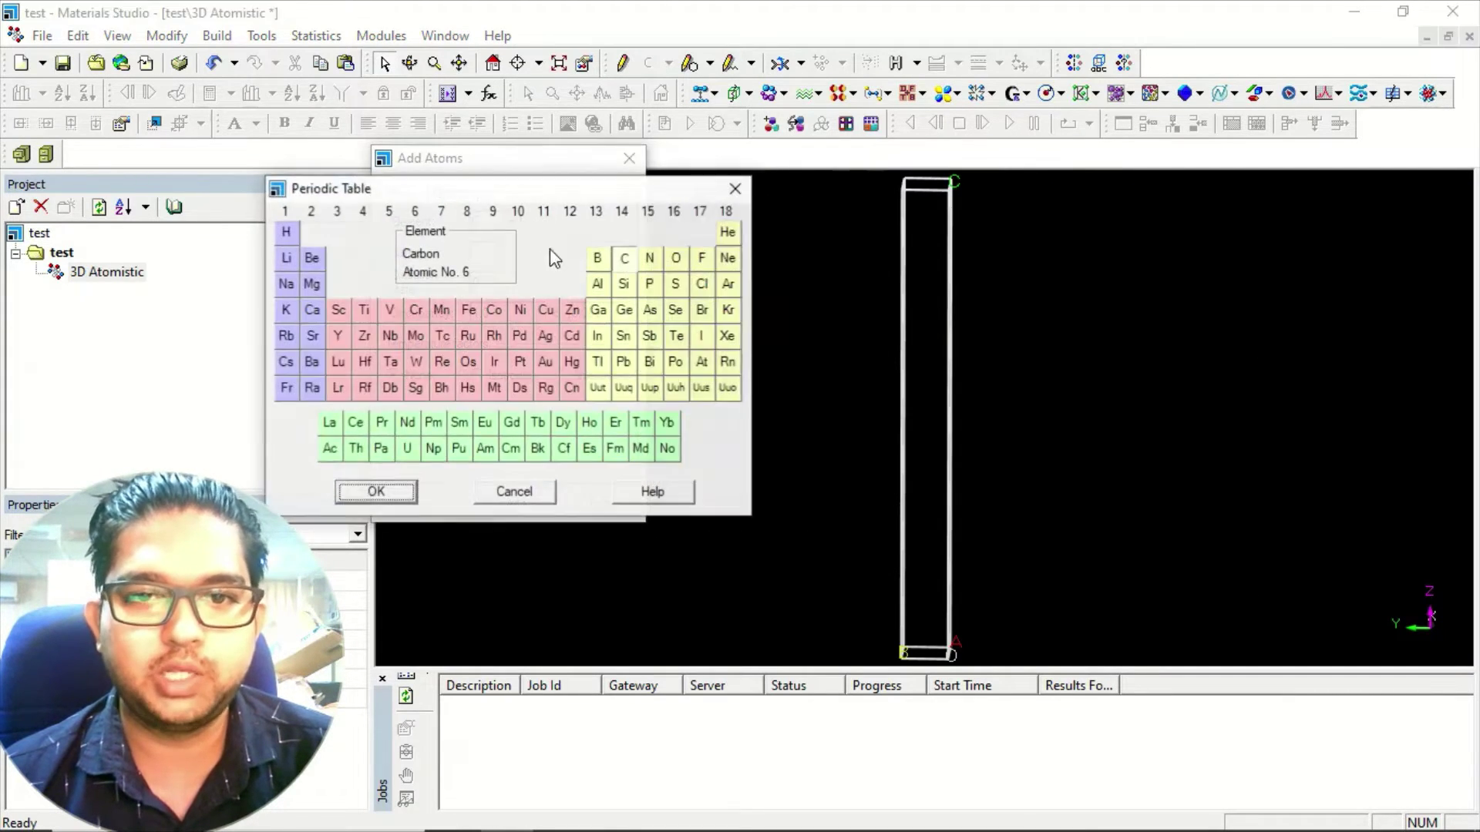
click(735, 189)
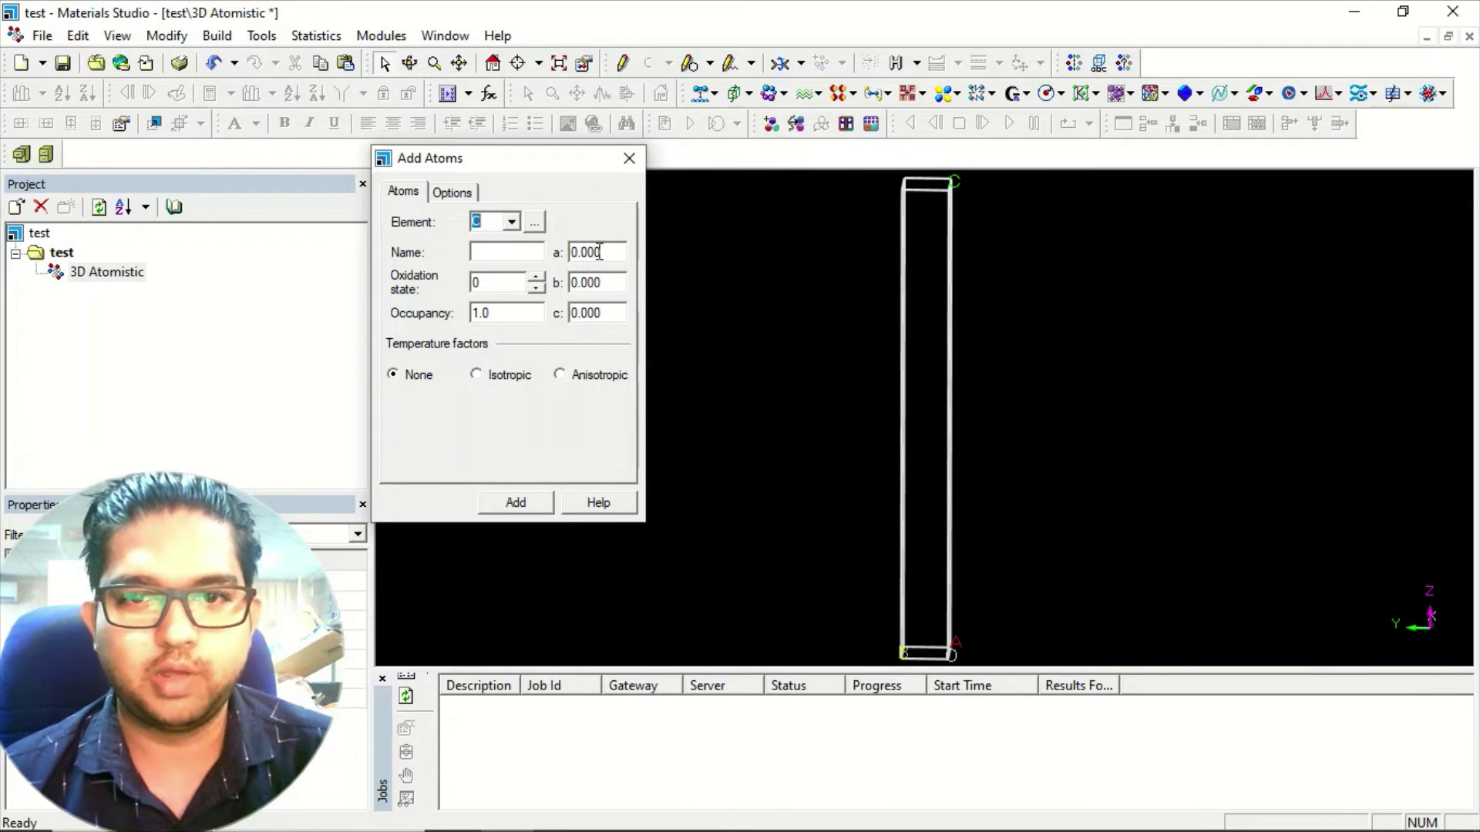
drag(599, 252, 575, 253)
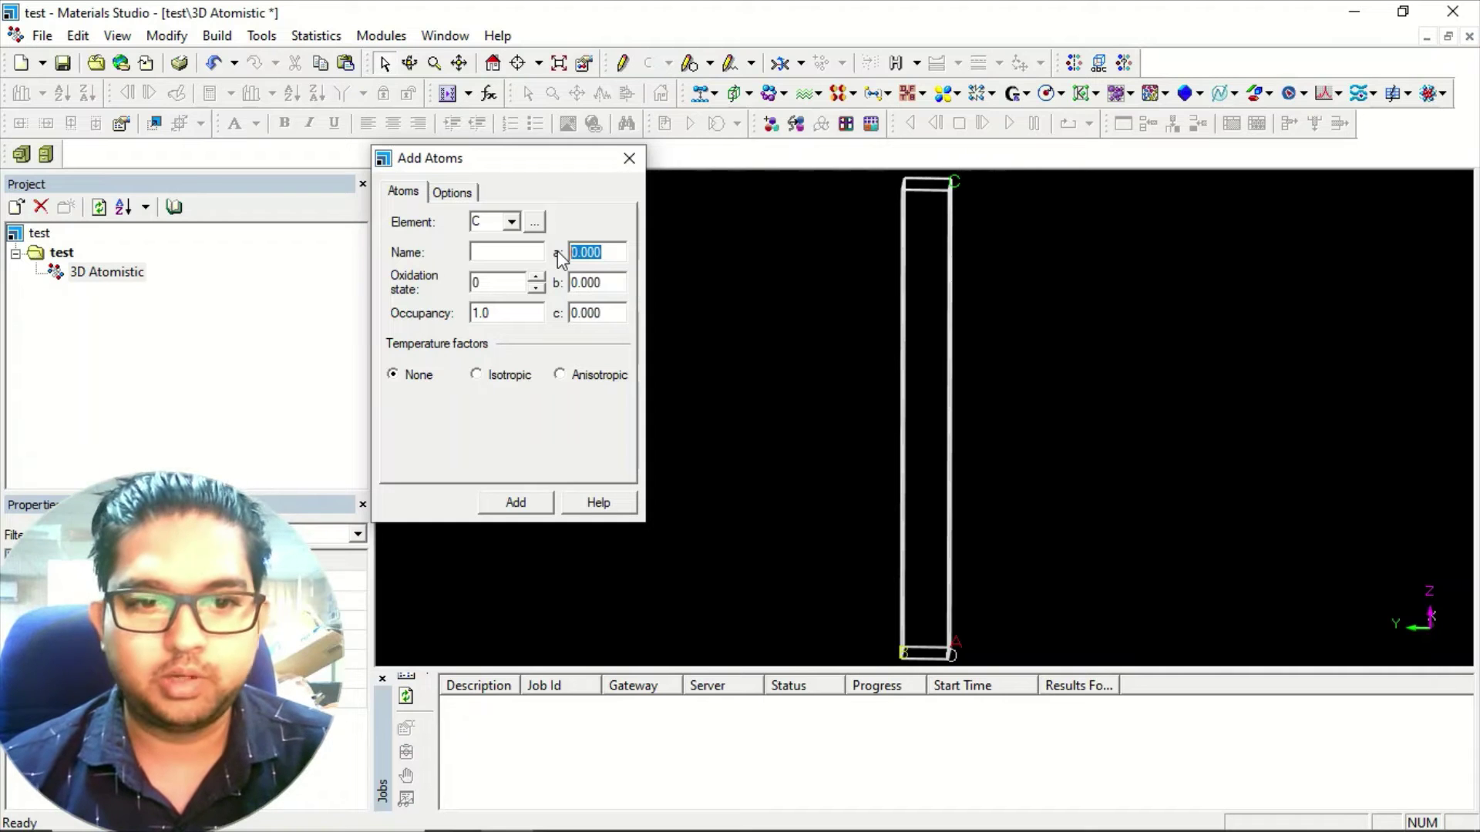
text(0.5)
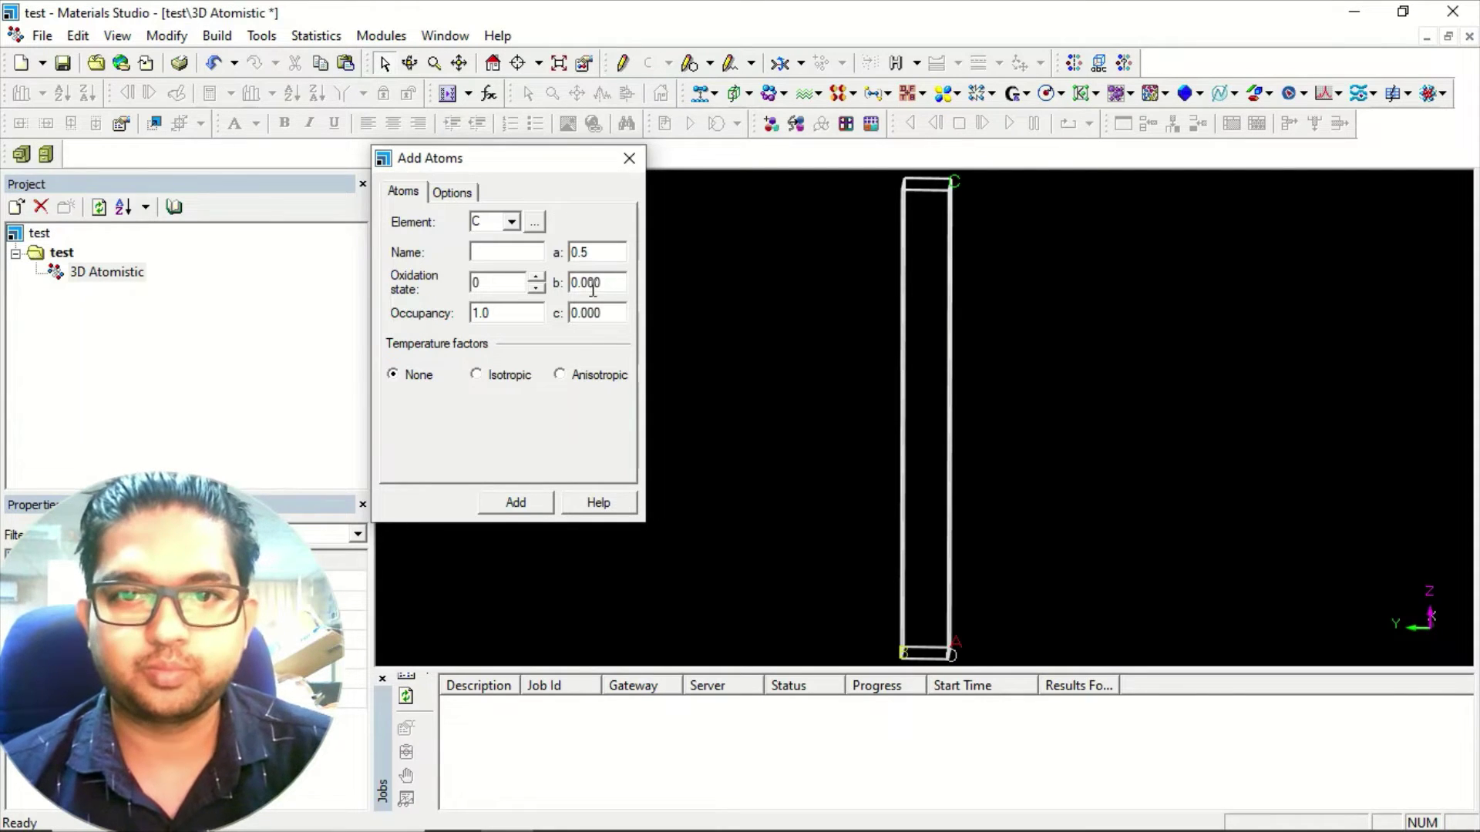
drag(608, 282, 572, 283)
text(0.5)
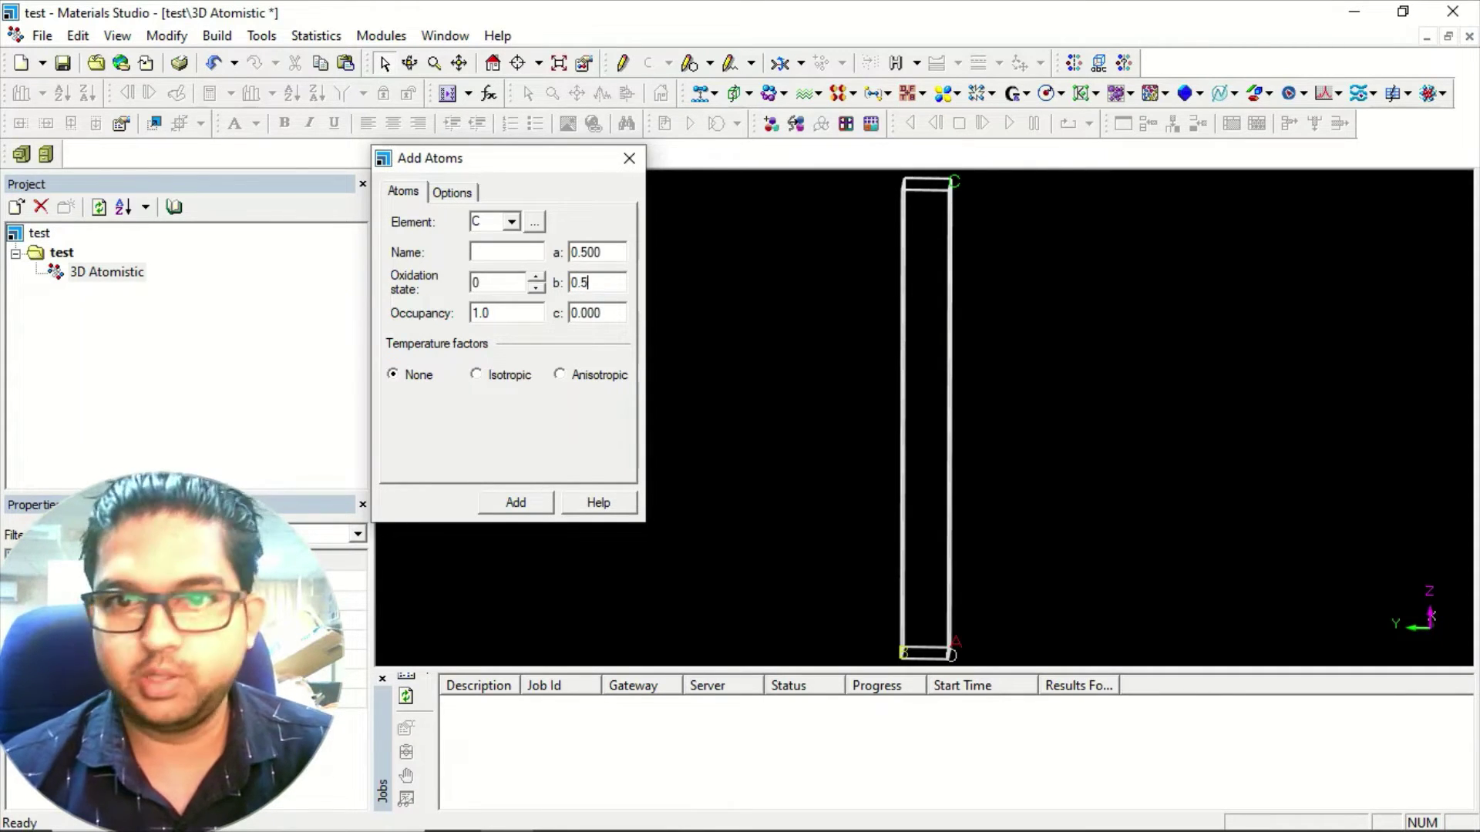
click(608, 313)
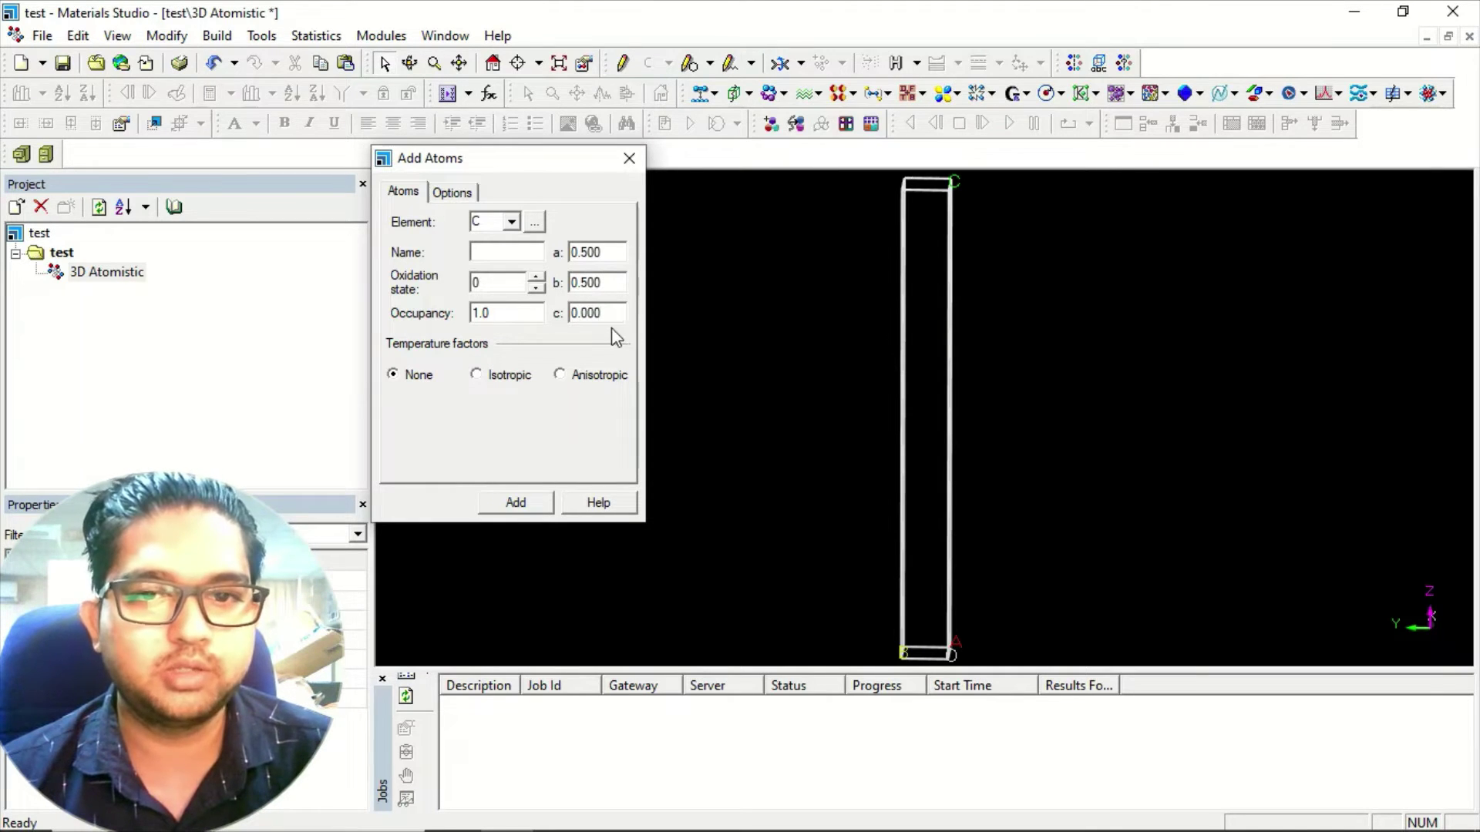
click(516, 503)
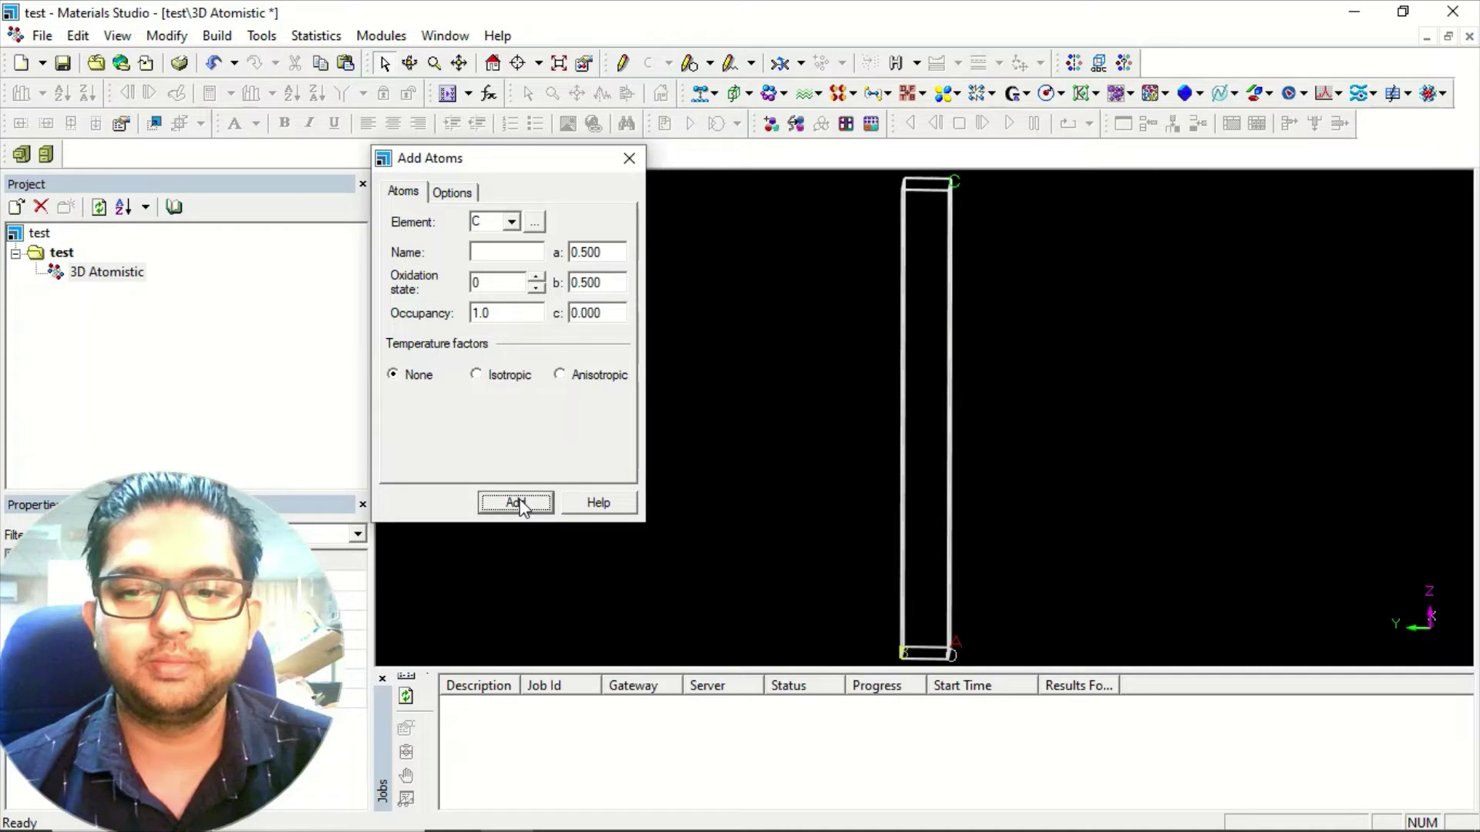
click(633, 160)
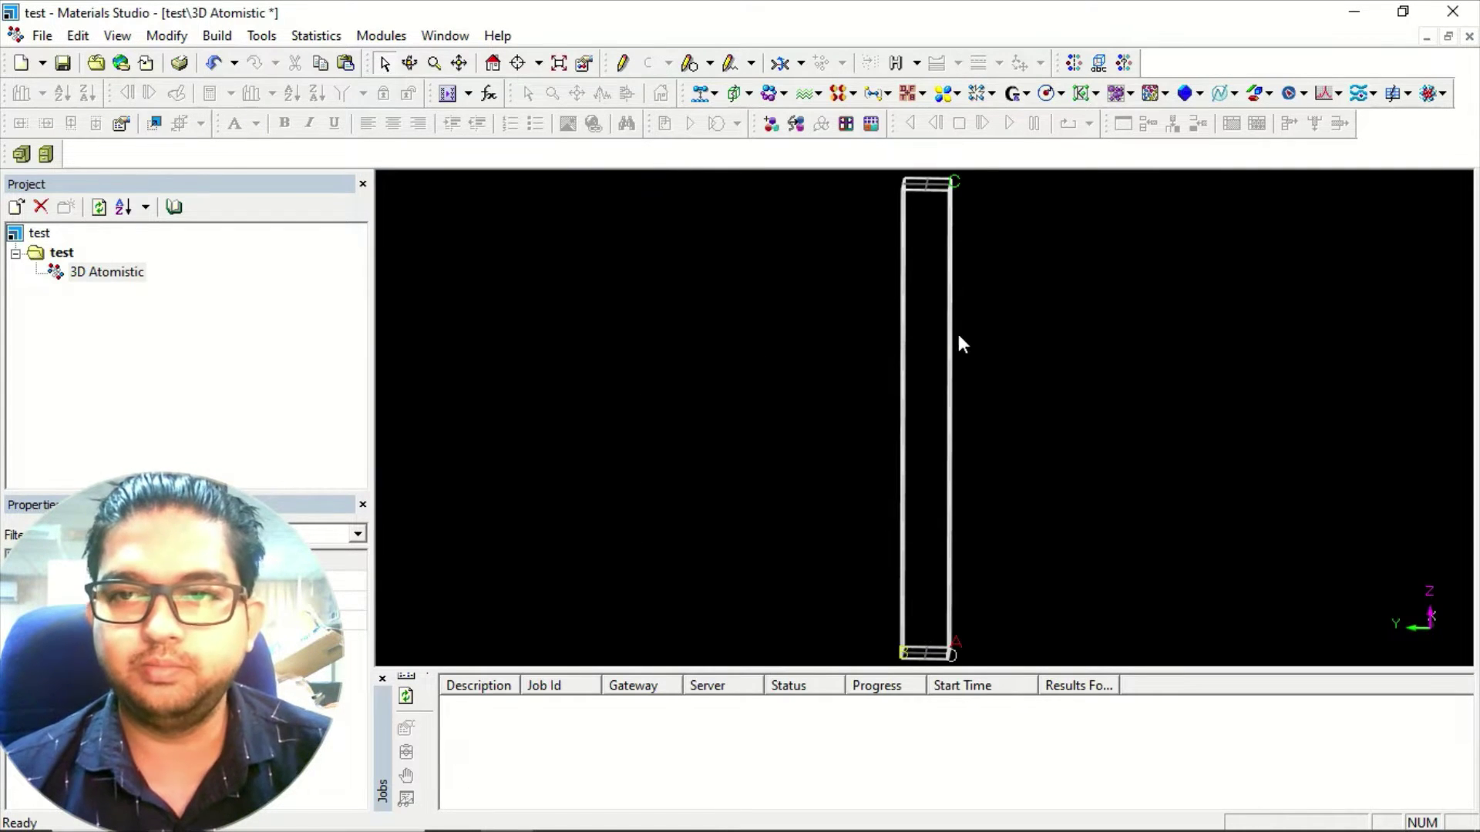
right_drag(962, 345, 942, 312)
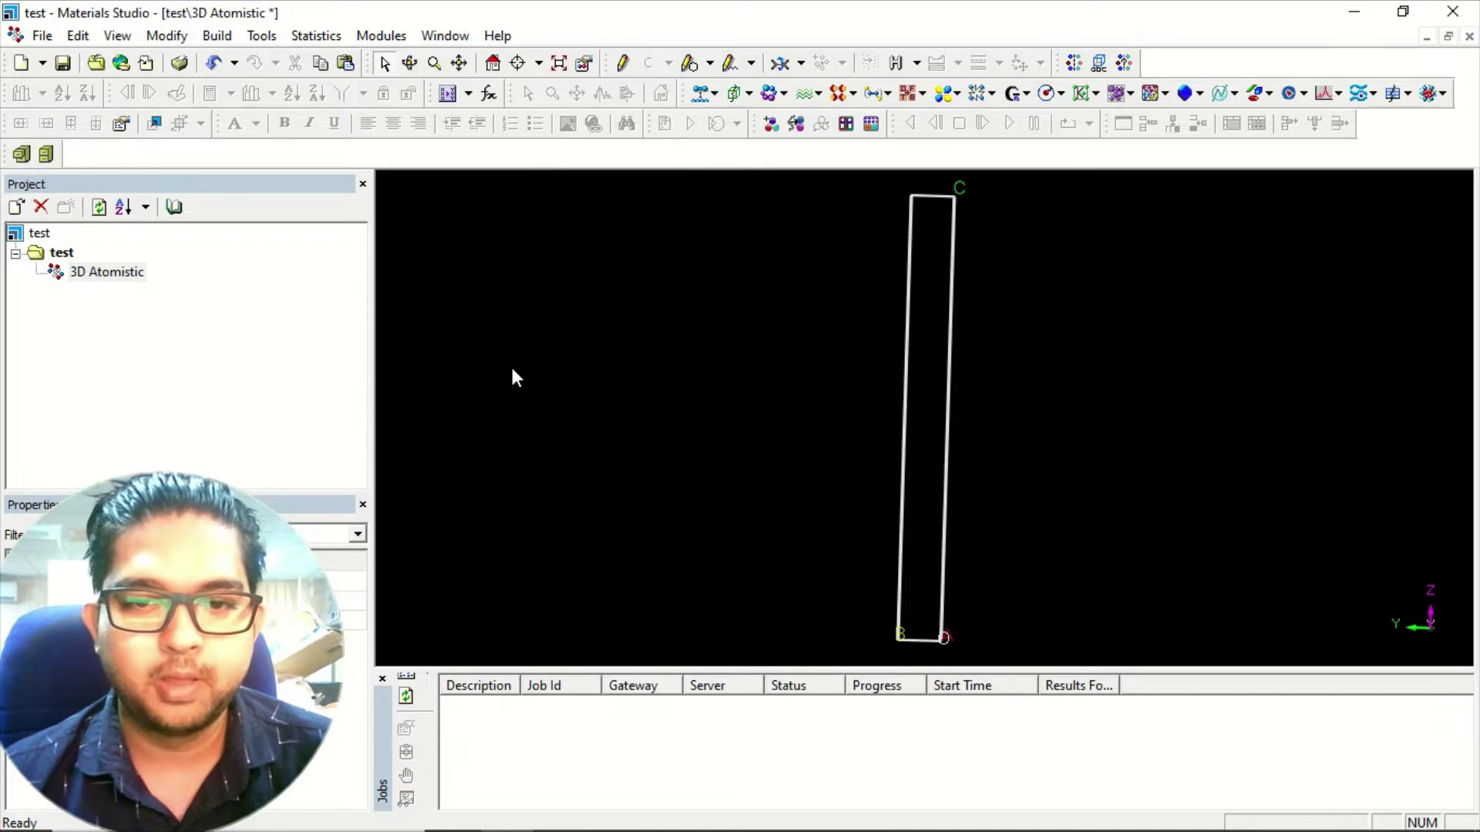
Display the atoms in ball and stick style with a stick radius of 0.1 and a ball radius of 0.3.
right_click(460, 391)
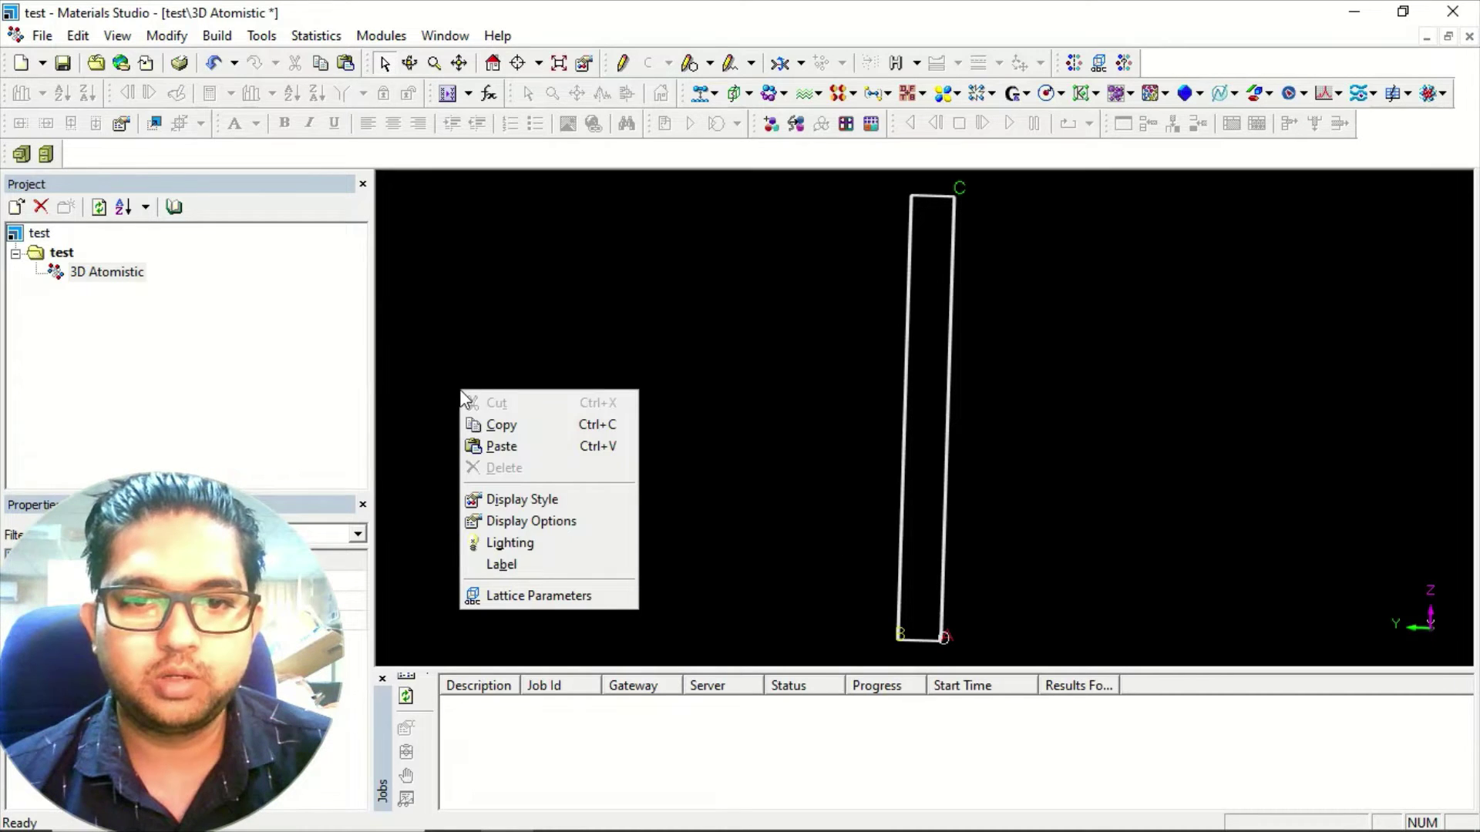
click(563, 501)
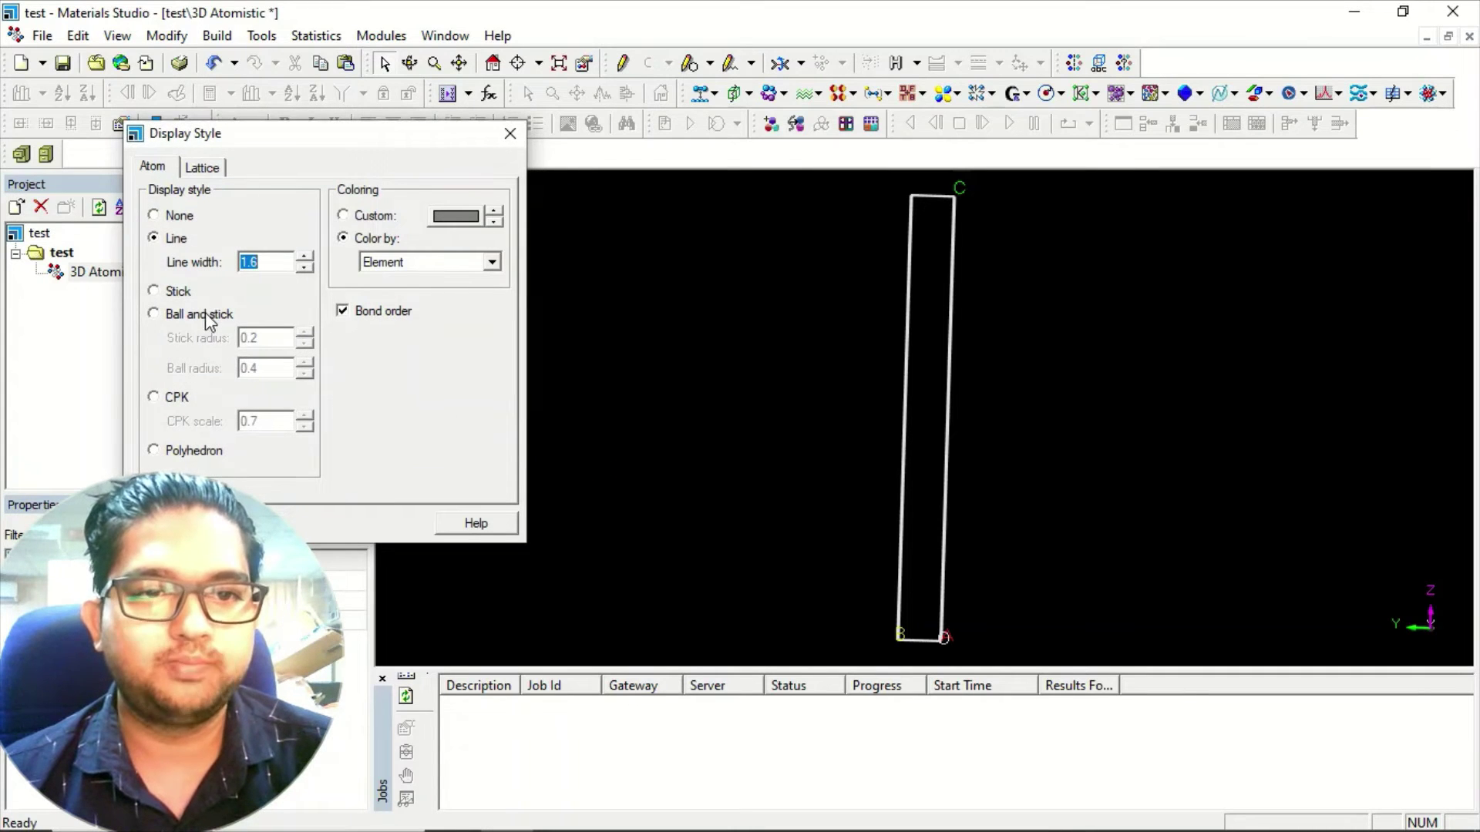
click(204, 312)
click(305, 343)
click(305, 374)
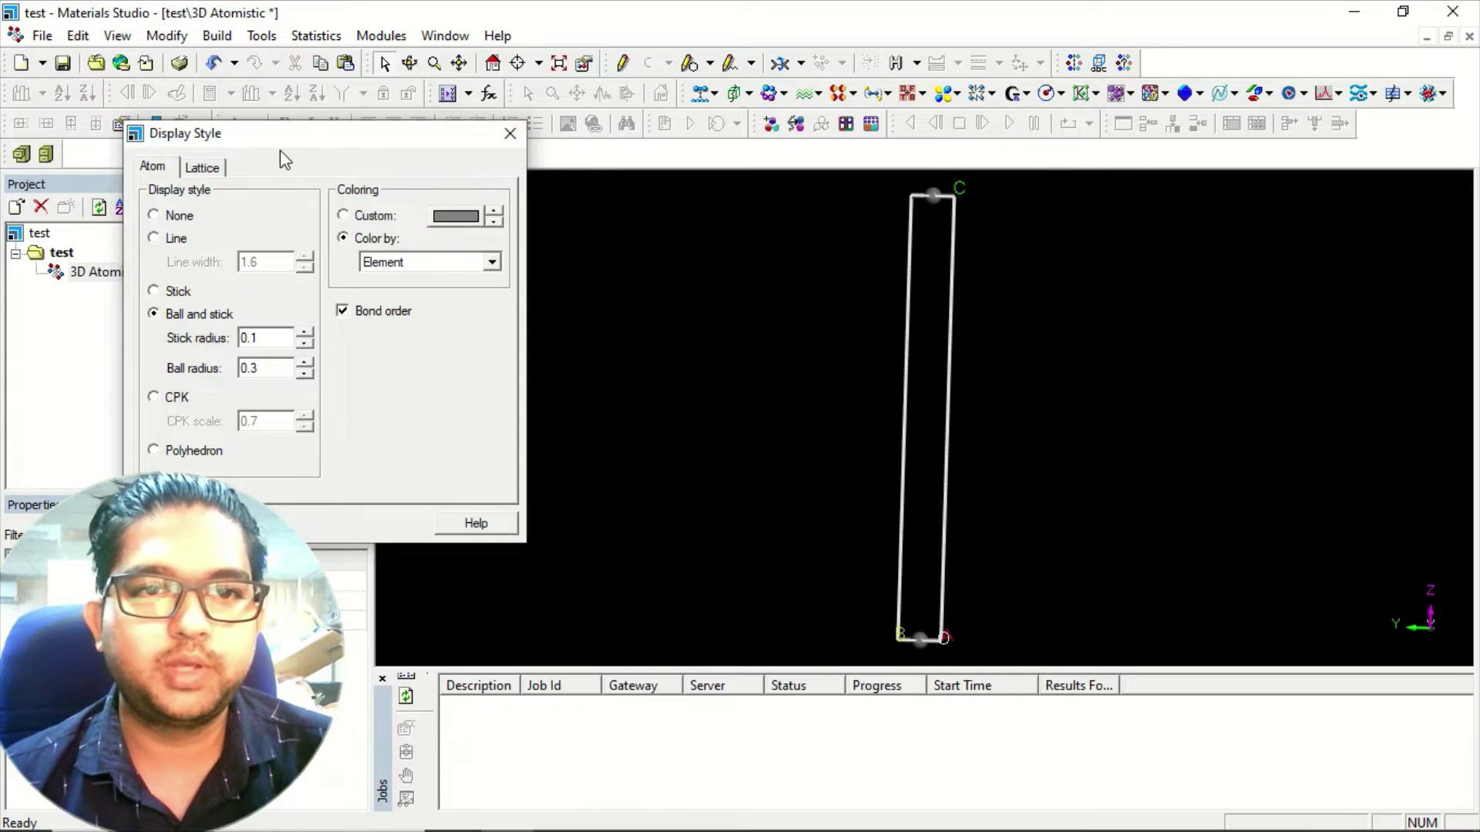
drag(282, 137, 295, 91)
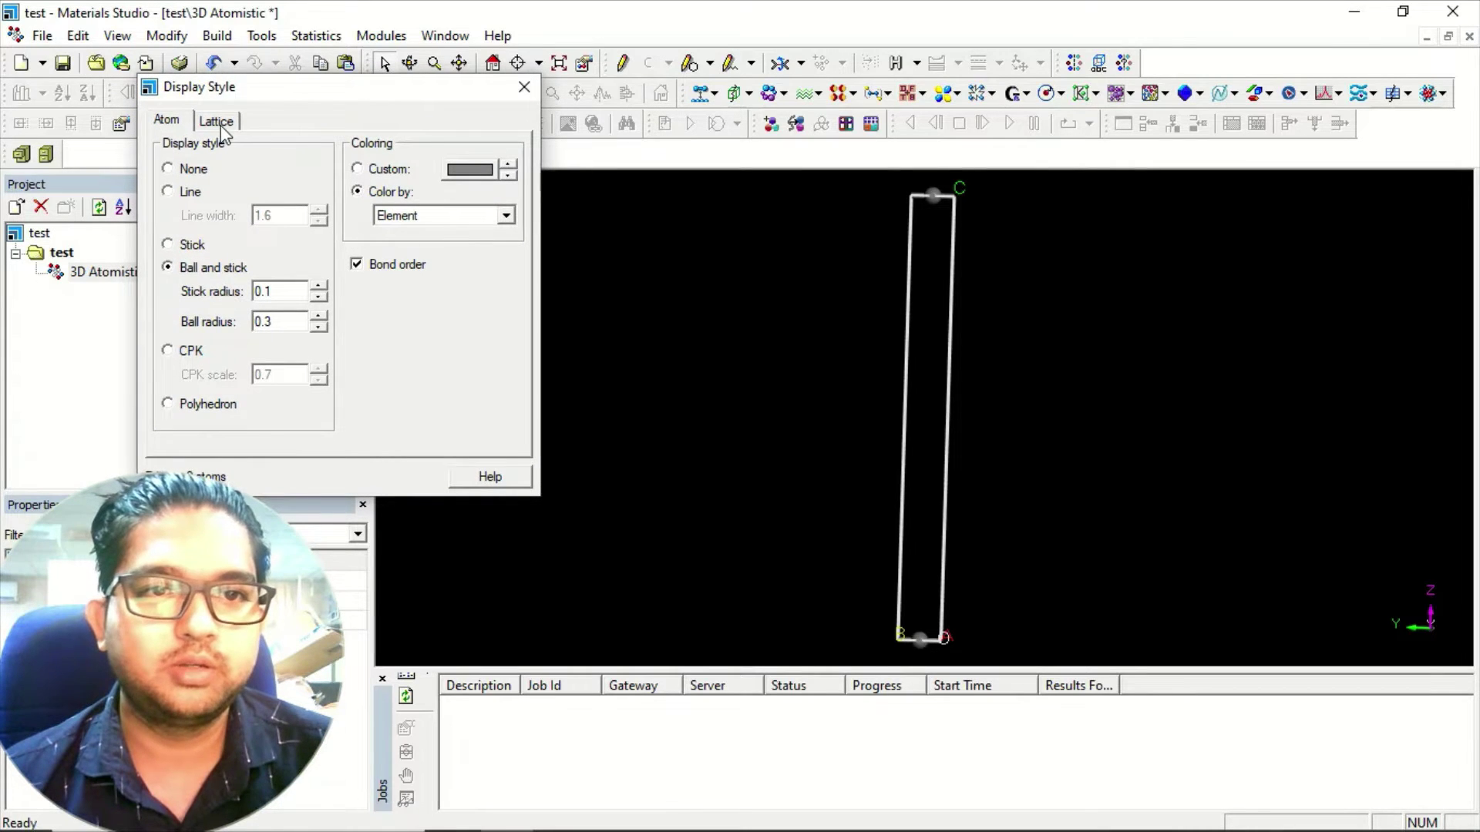
Open the lattice display settings and examine the cell and its periodic atoms from slightly different angles.
click(217, 121)
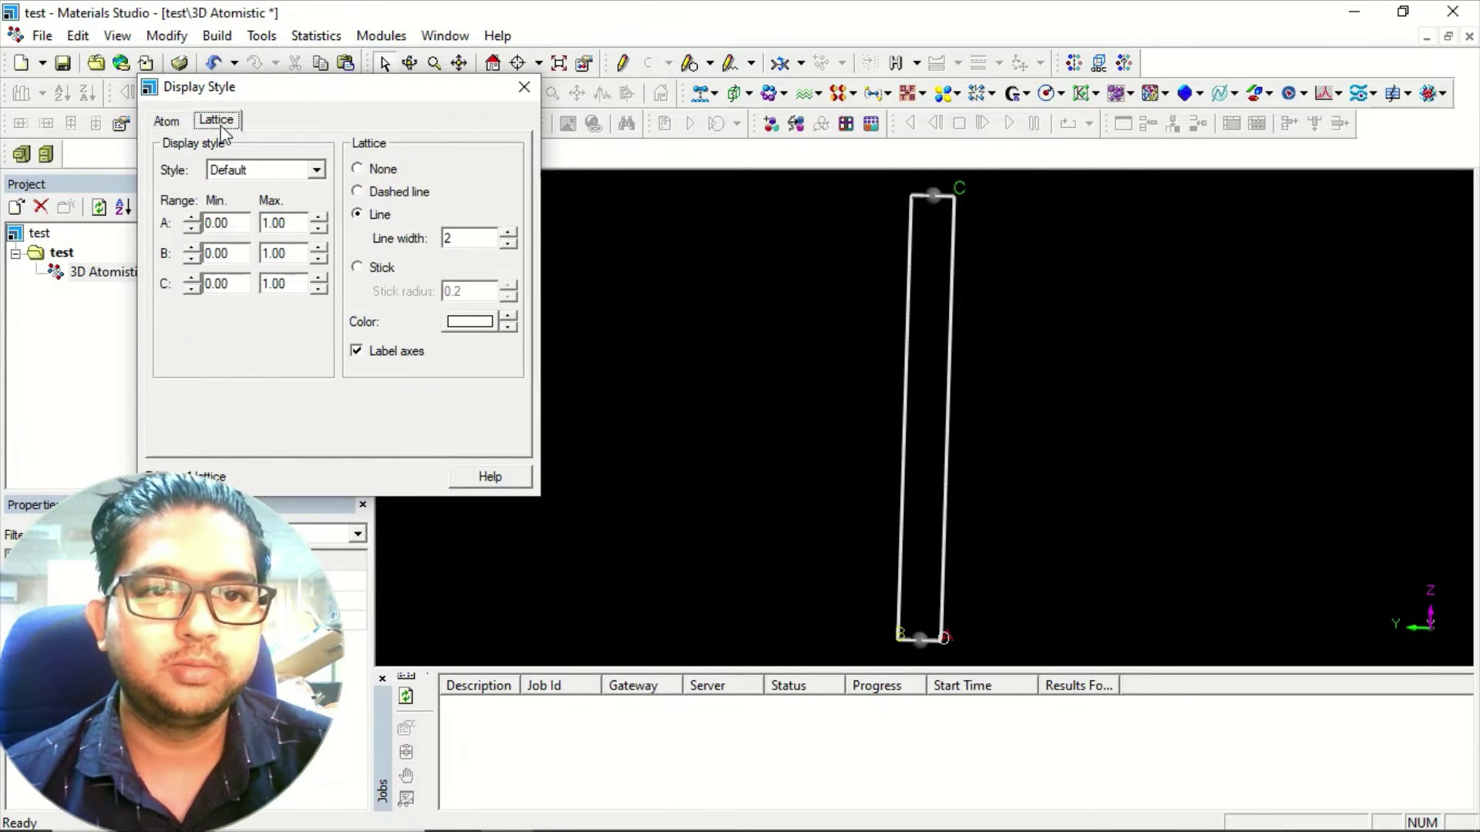
click(289, 253)
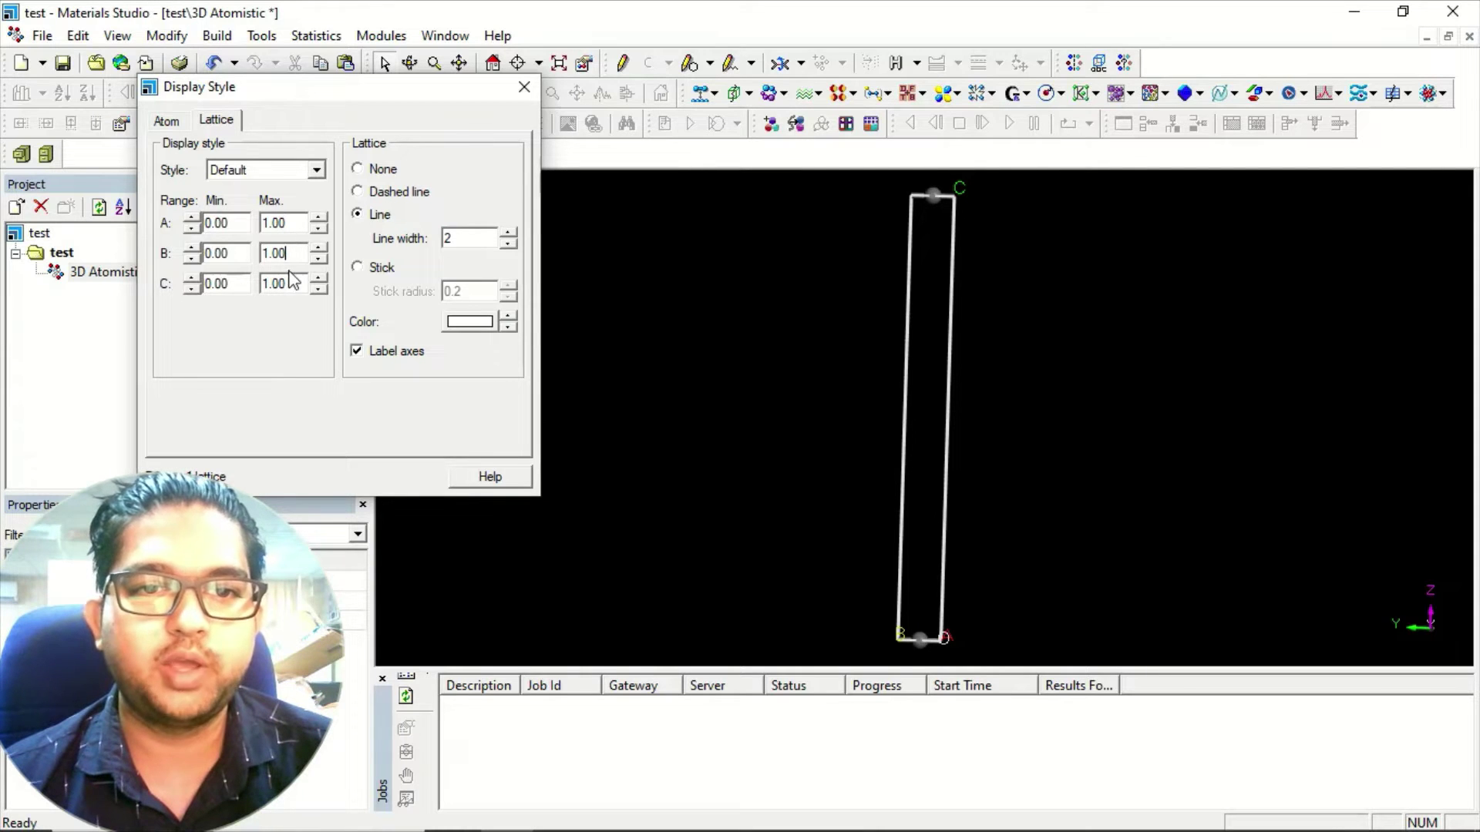
right_drag(853, 237, 899, 298)
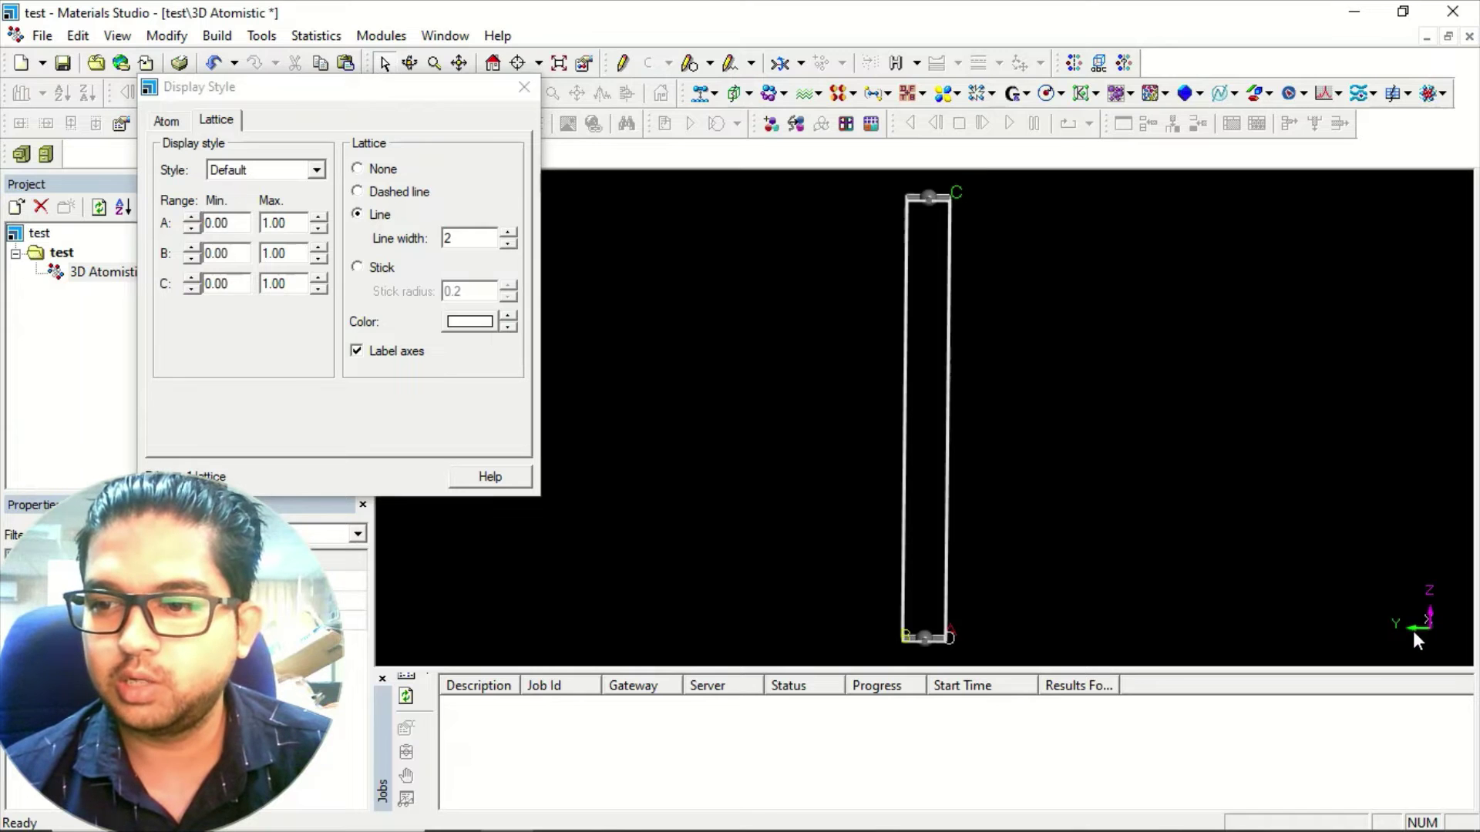
mouse_move(1413, 630)
right_down()
mouse_move(1429, 630)
mouse_move(1404, 630)
right_up()
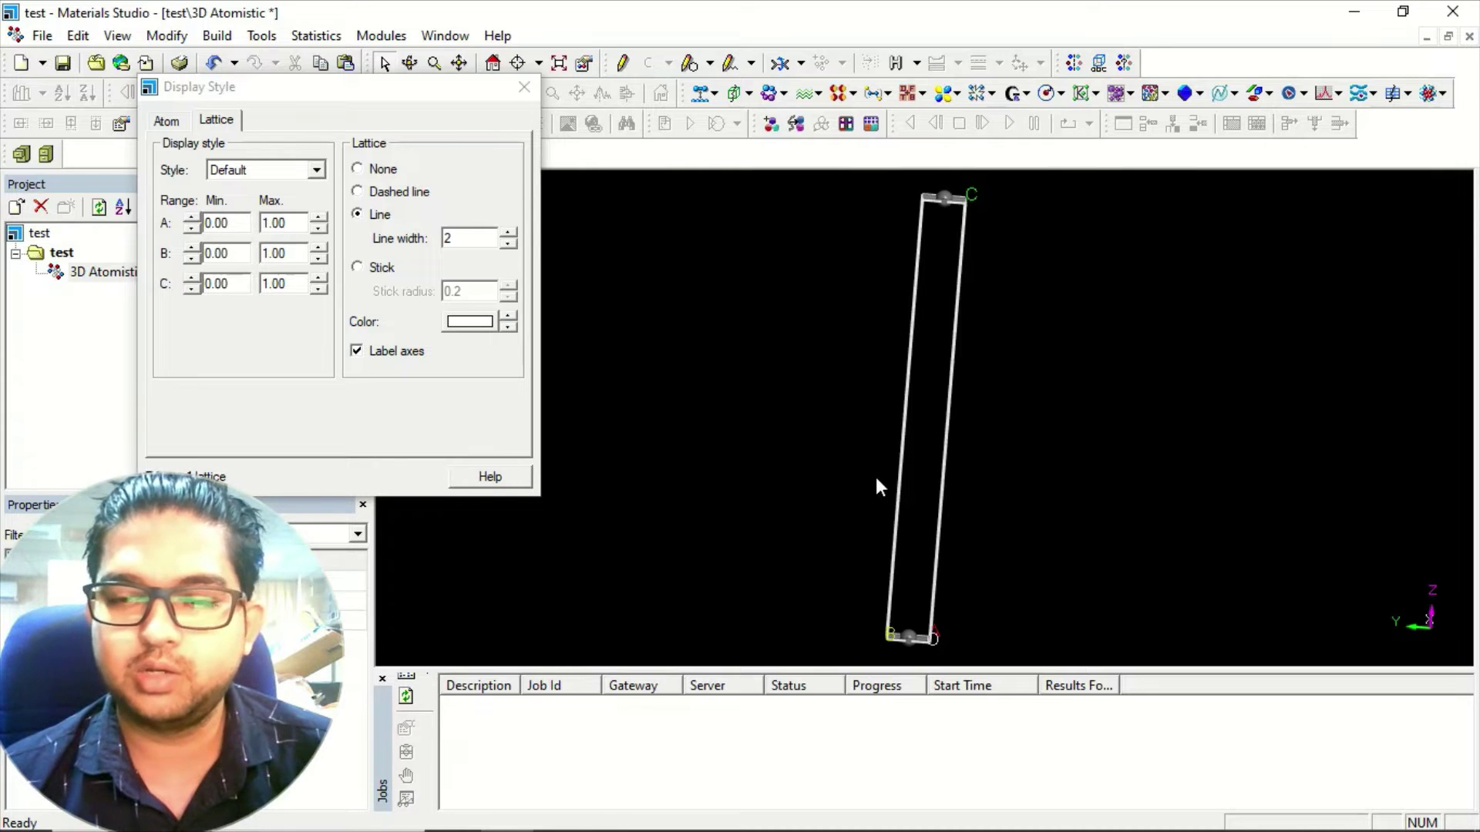
right_drag(879, 485, 913, 199)
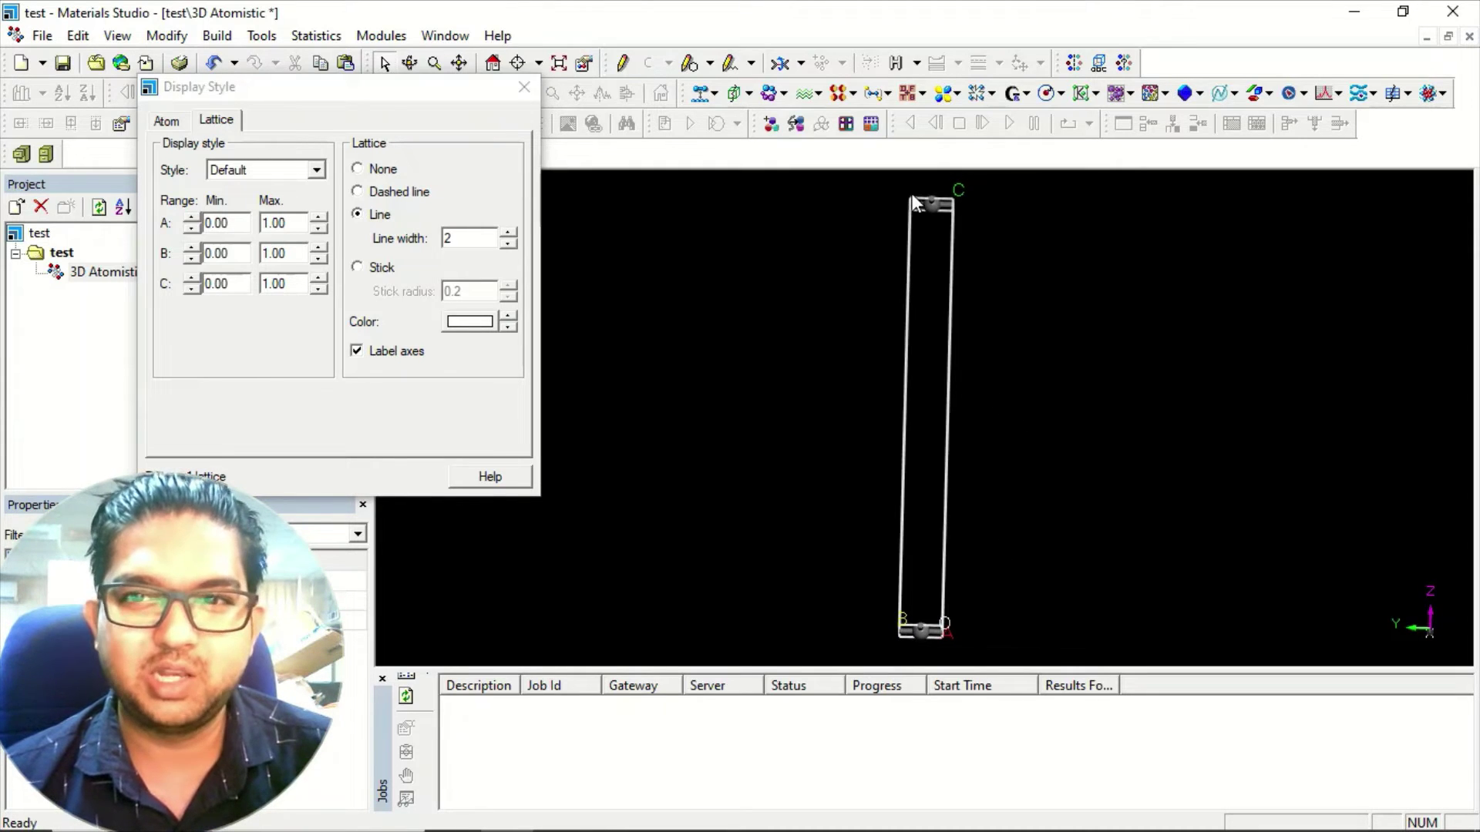
mouse_move(922, 532)
right_down()
mouse_move(941, 529)
mouse_move(938, 548)
right_up()
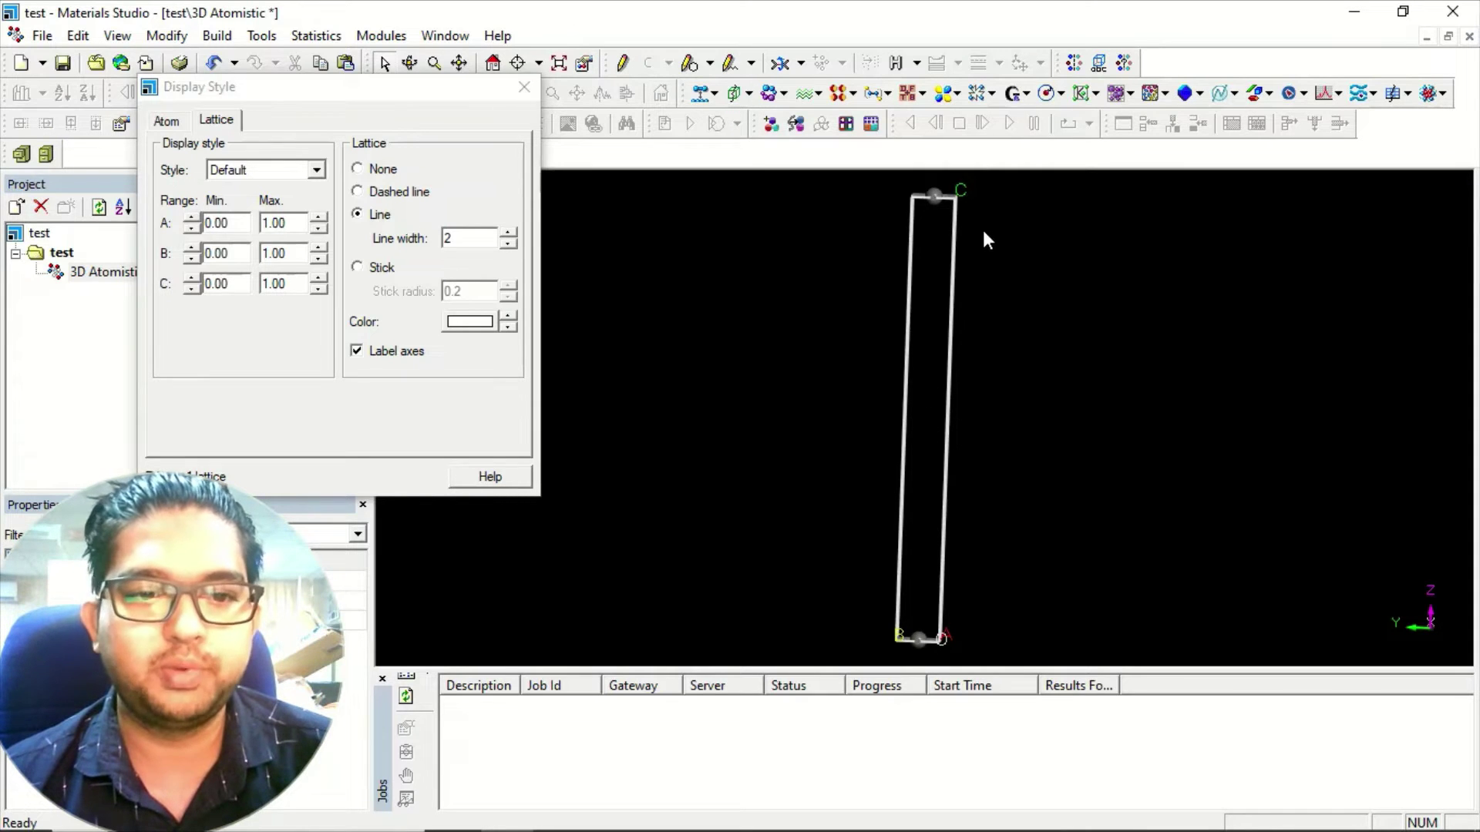
Measure the distance between the carbon atoms at the two ends of the c axis, and delete the measurement.
click(801, 64)
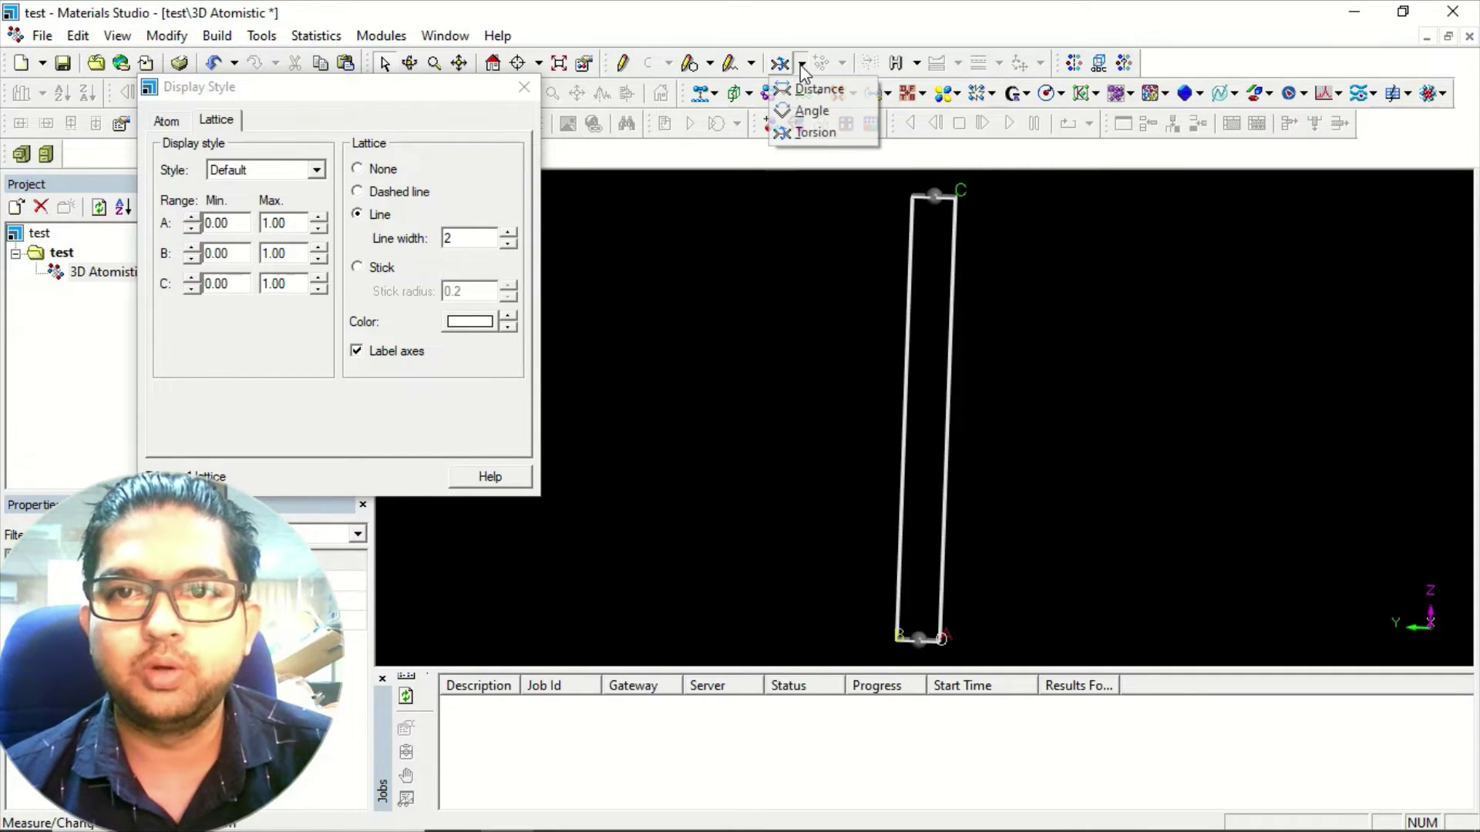
click(813, 89)
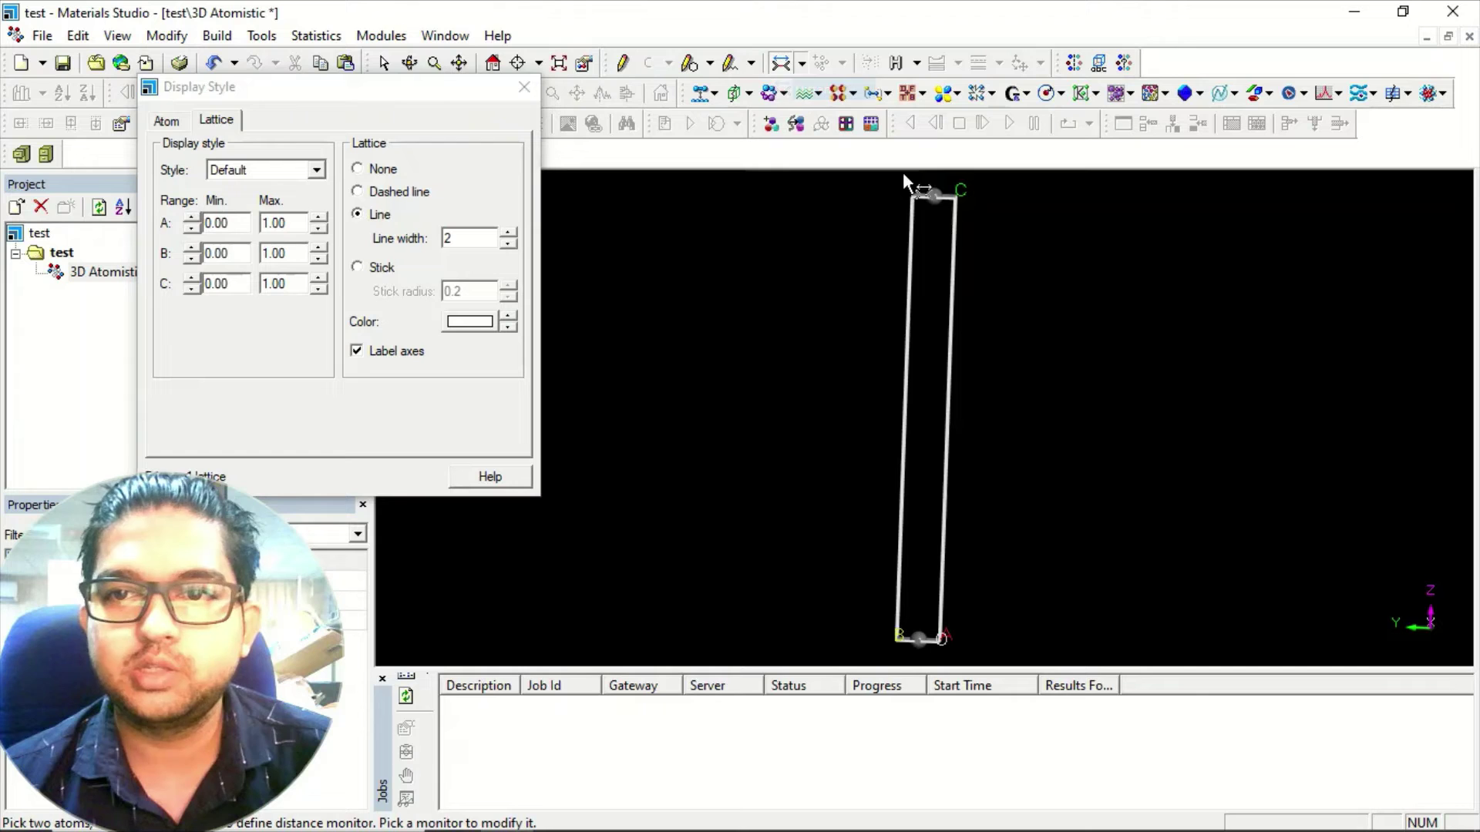
click(940, 193)
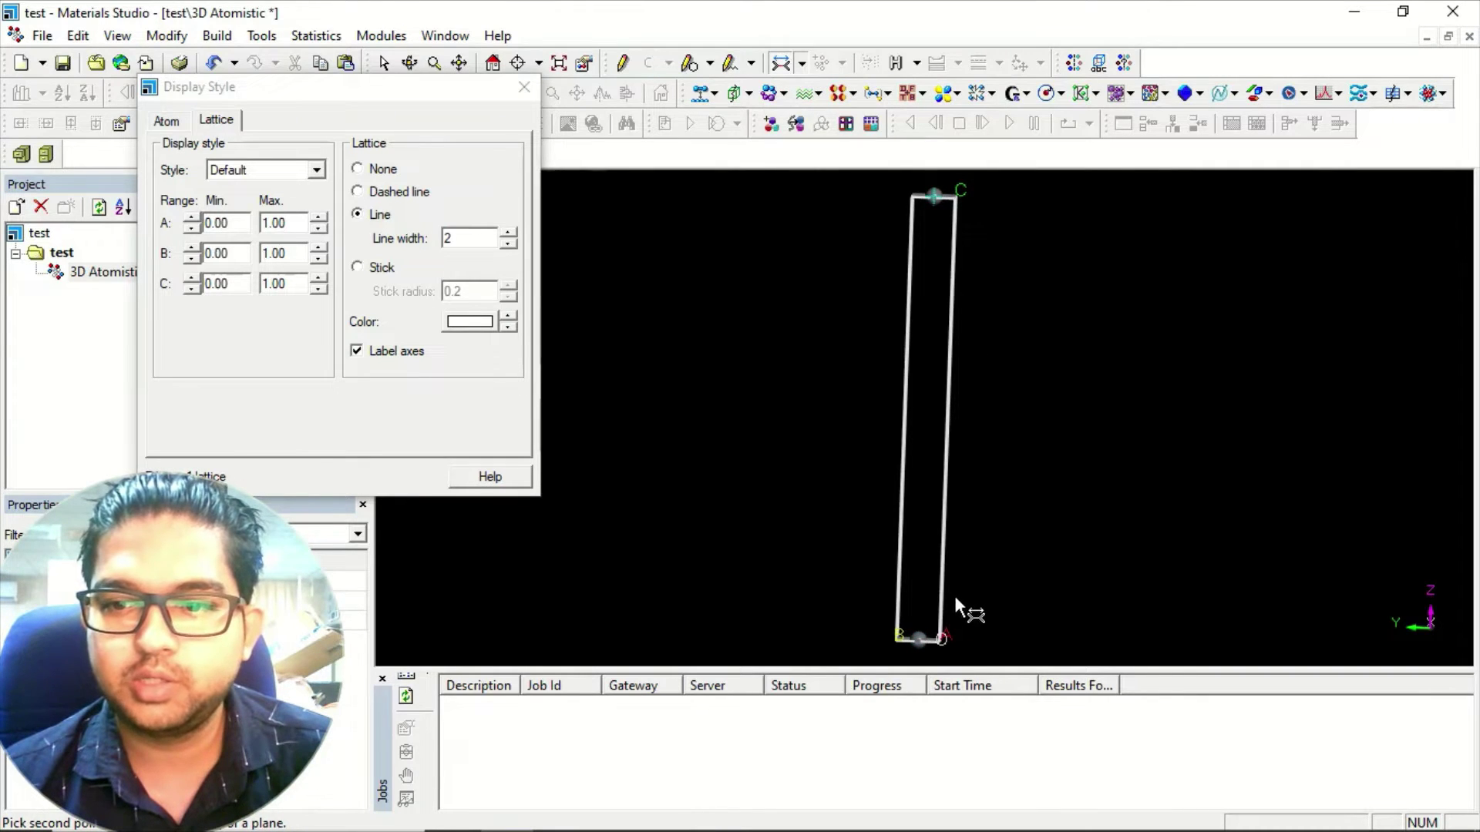
click(922, 639)
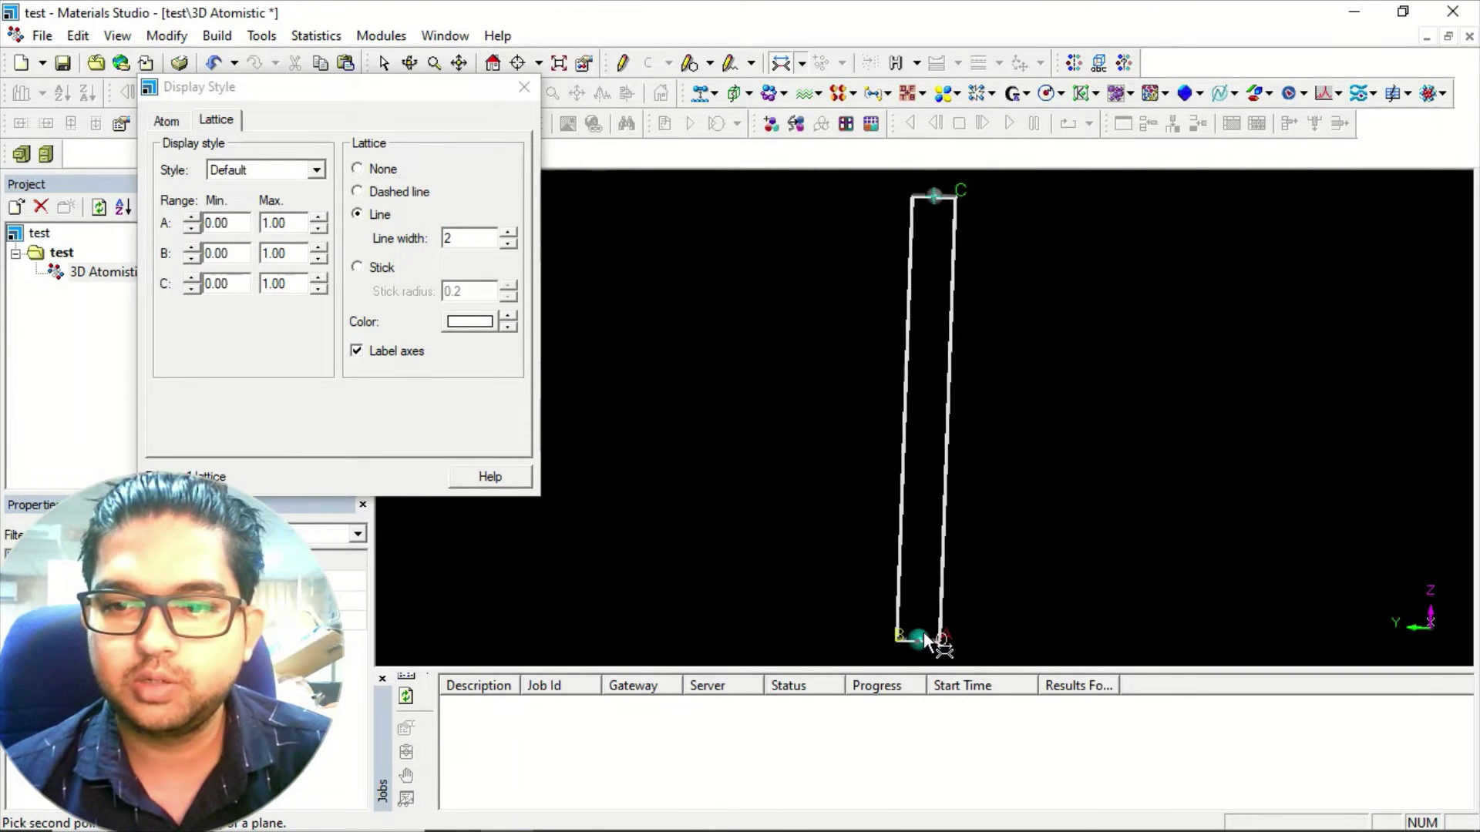
click(383, 63)
click(986, 413)
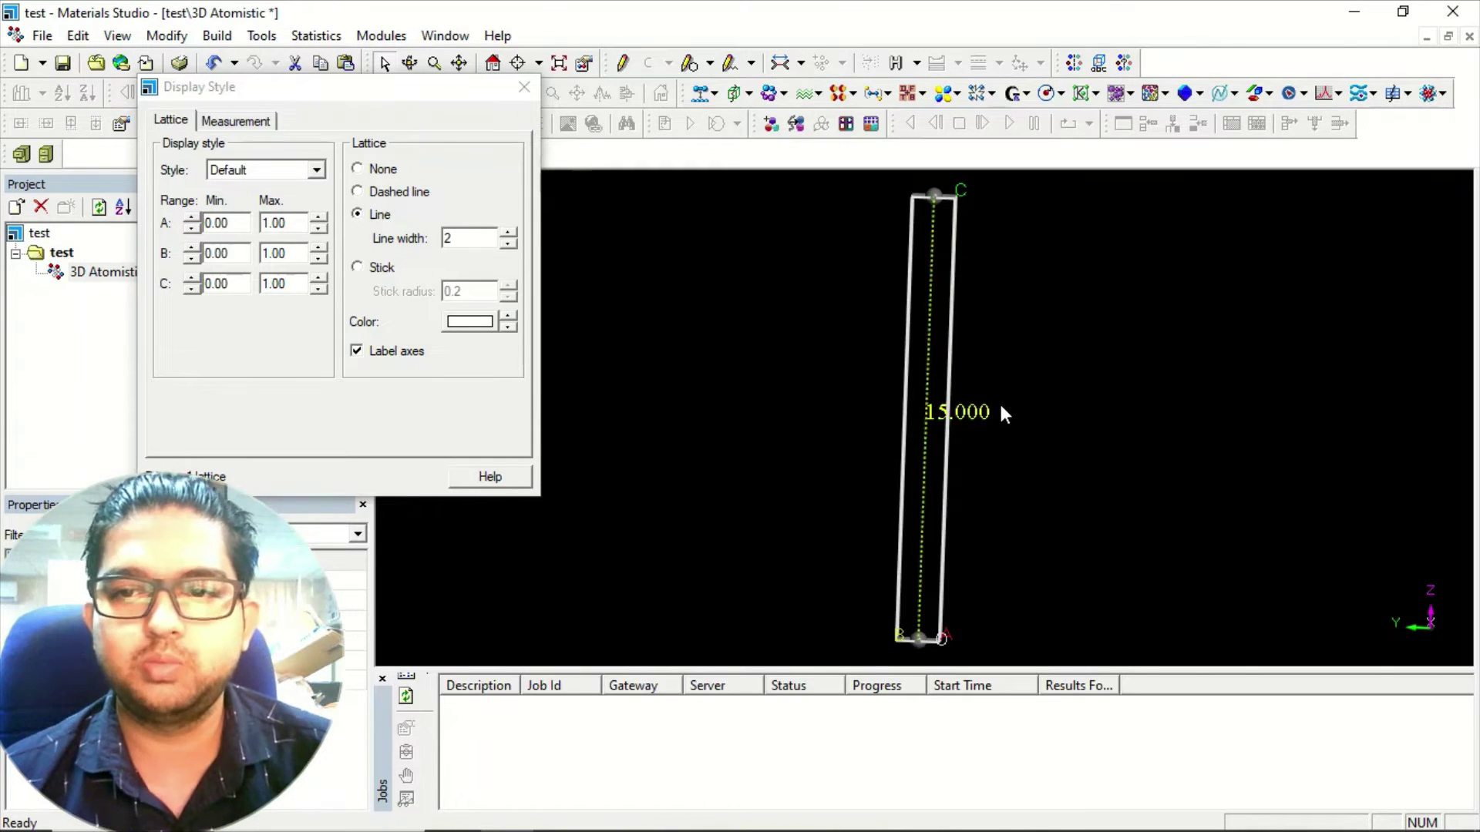
key(Delete)
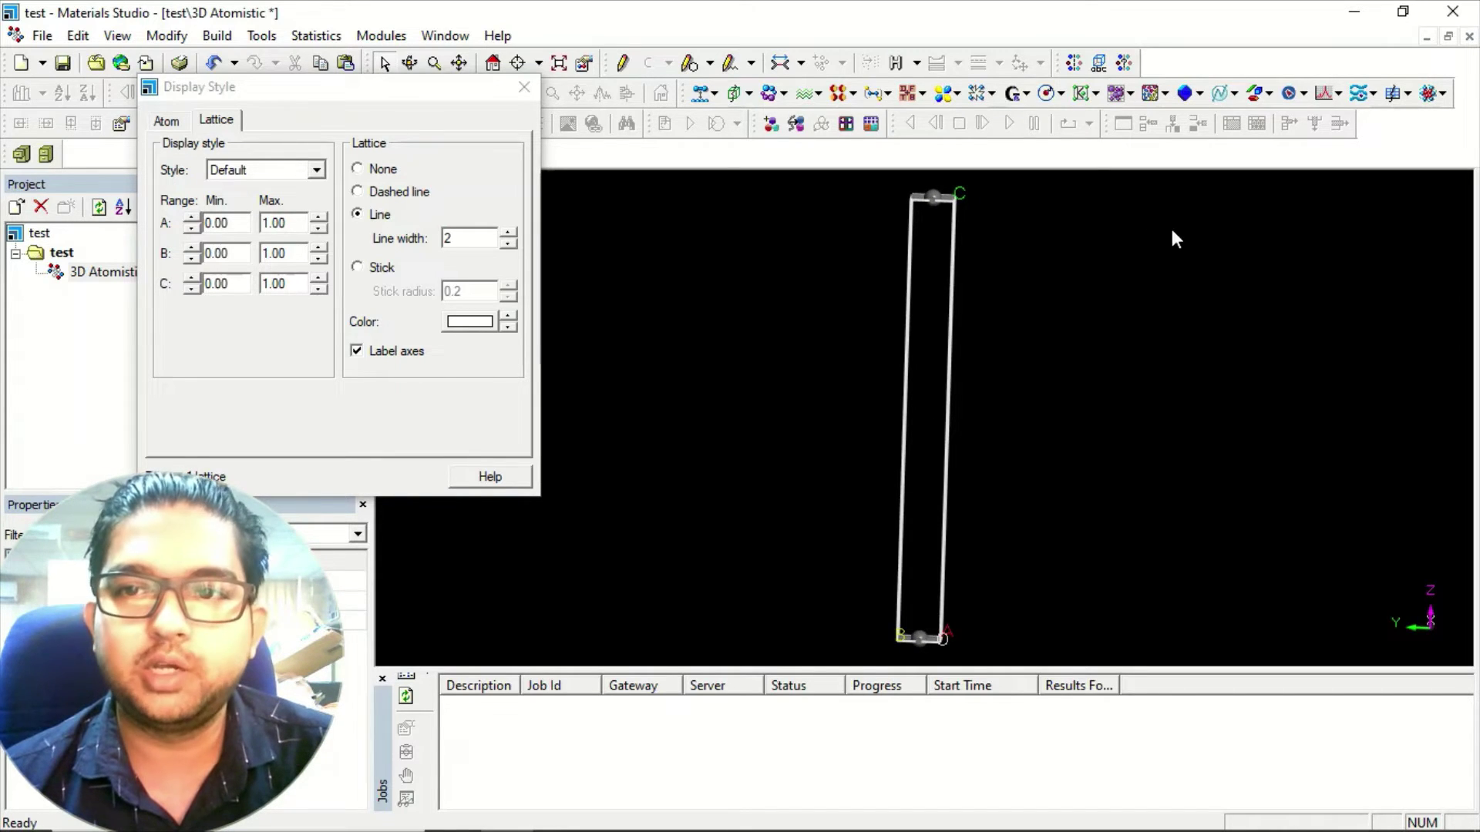
Set the lattice display range maximums to 4.00 for A, 4.00 for B and 0.00 for C.
click(317, 290)
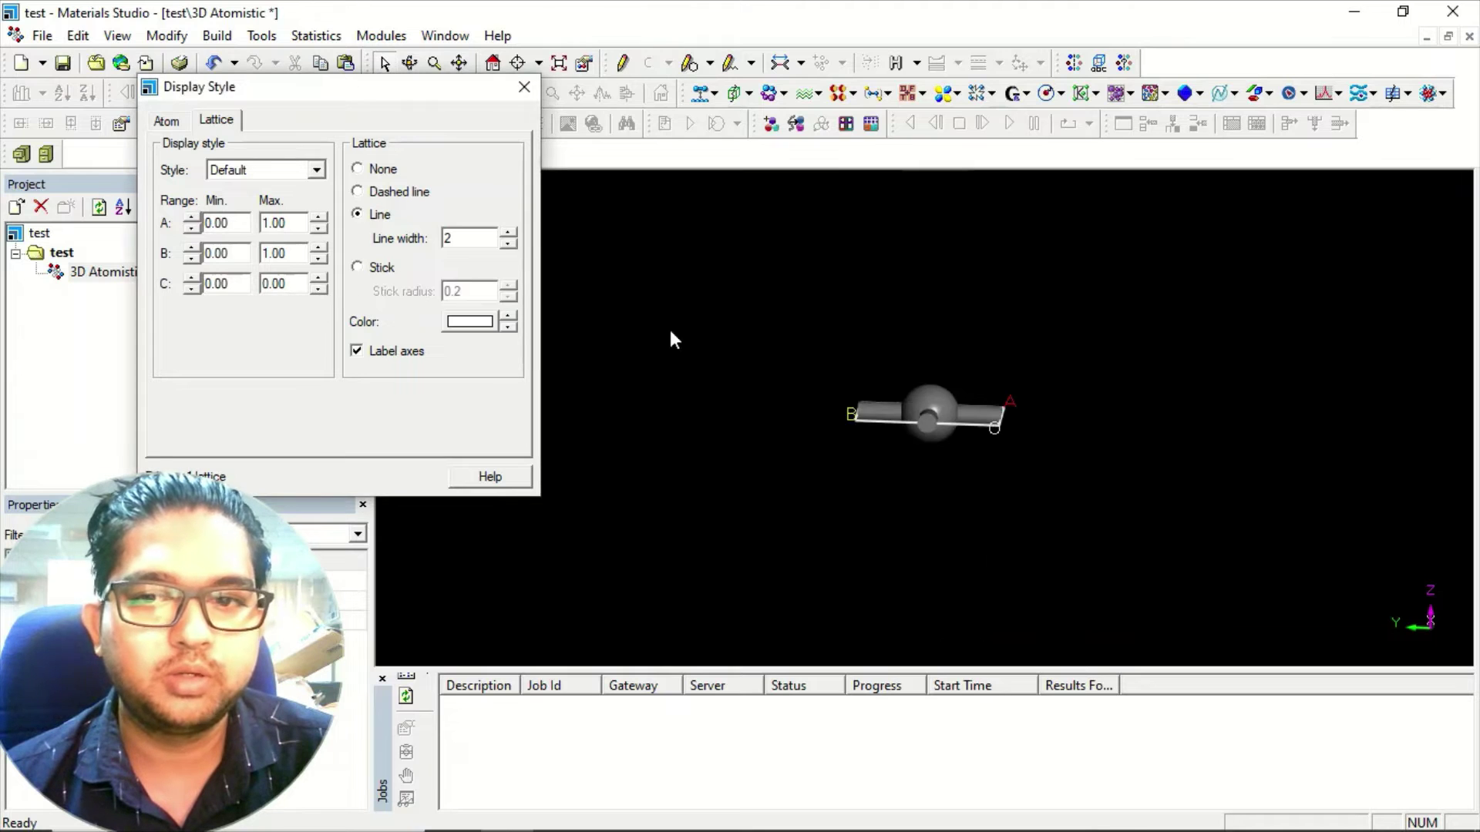
right_drag(669, 330, 922, 464)
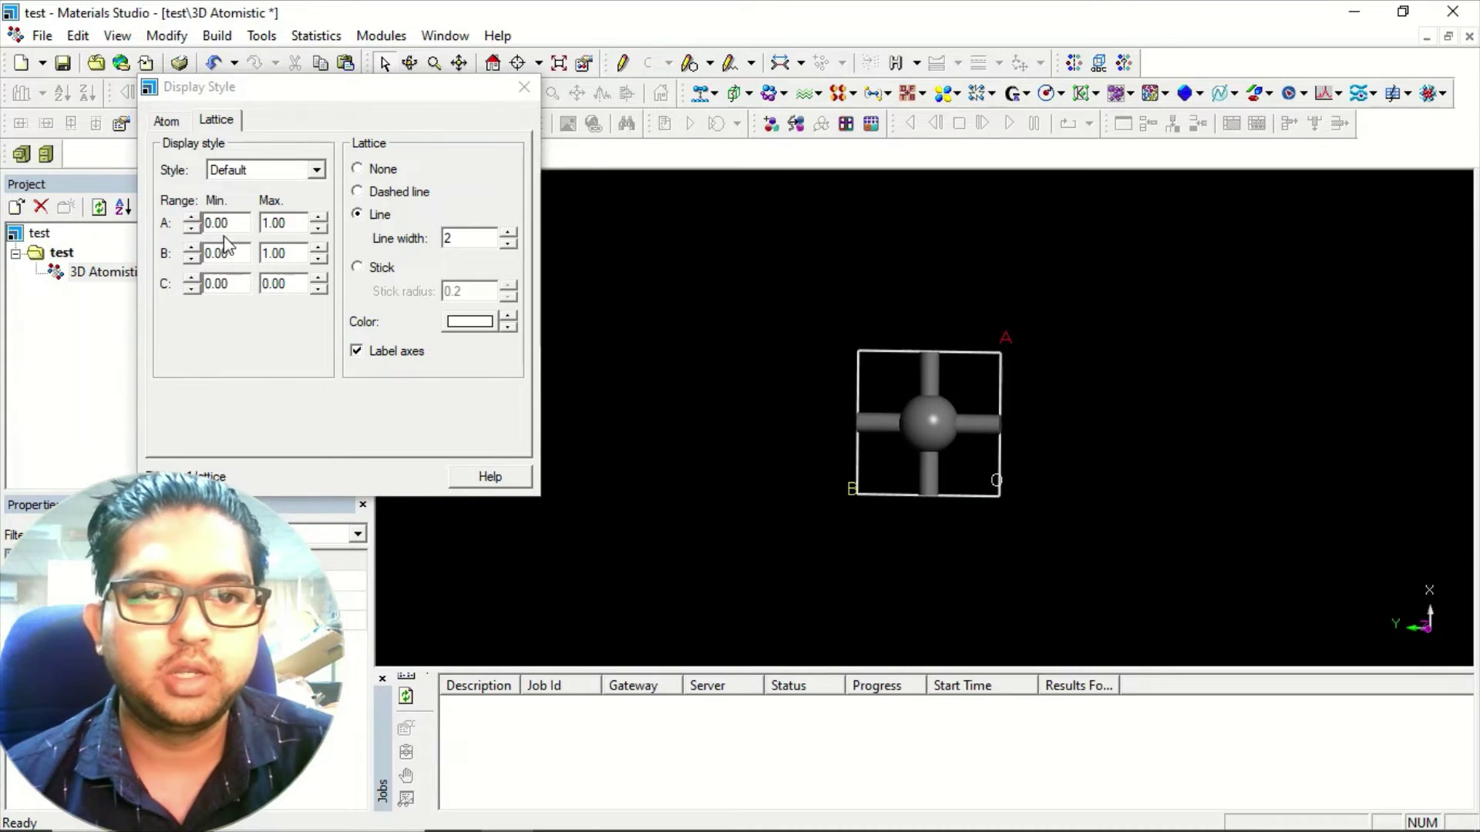
click(320, 257)
click(317, 249)
click(318, 218)
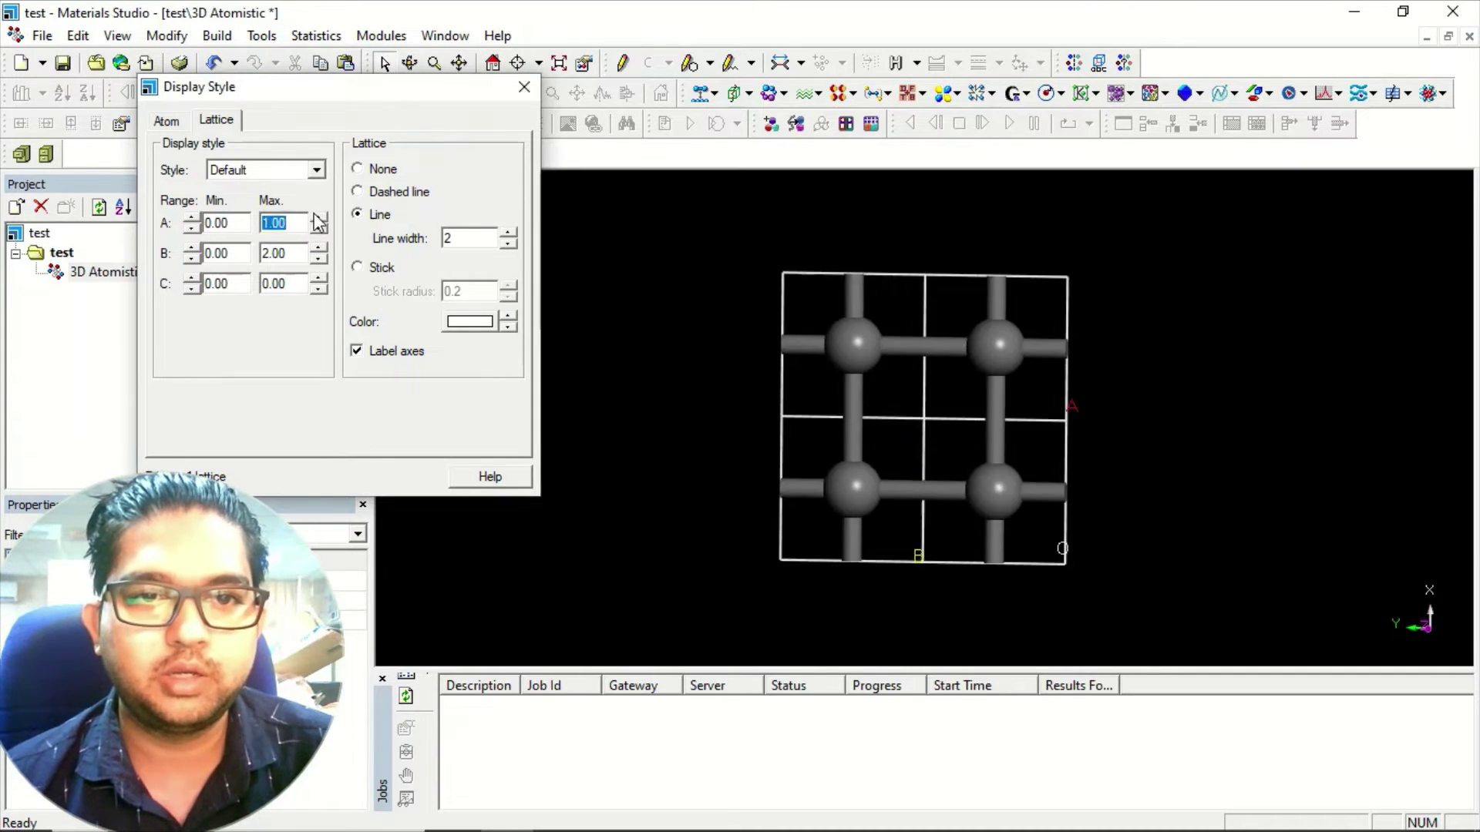
click(317, 249)
click(318, 219)
click(319, 249)
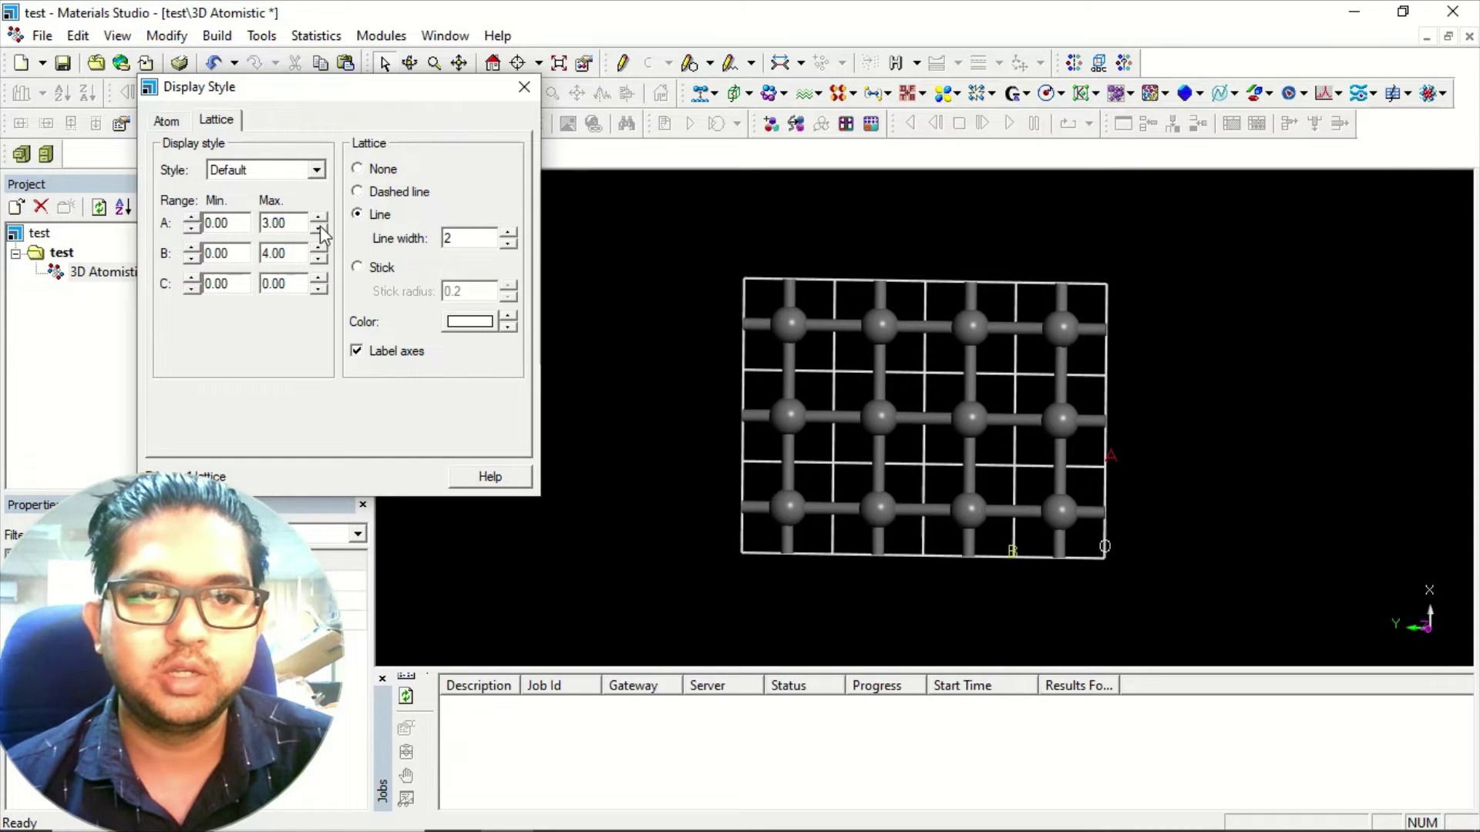
click(318, 219)
right_drag(943, 448, 965, 487)
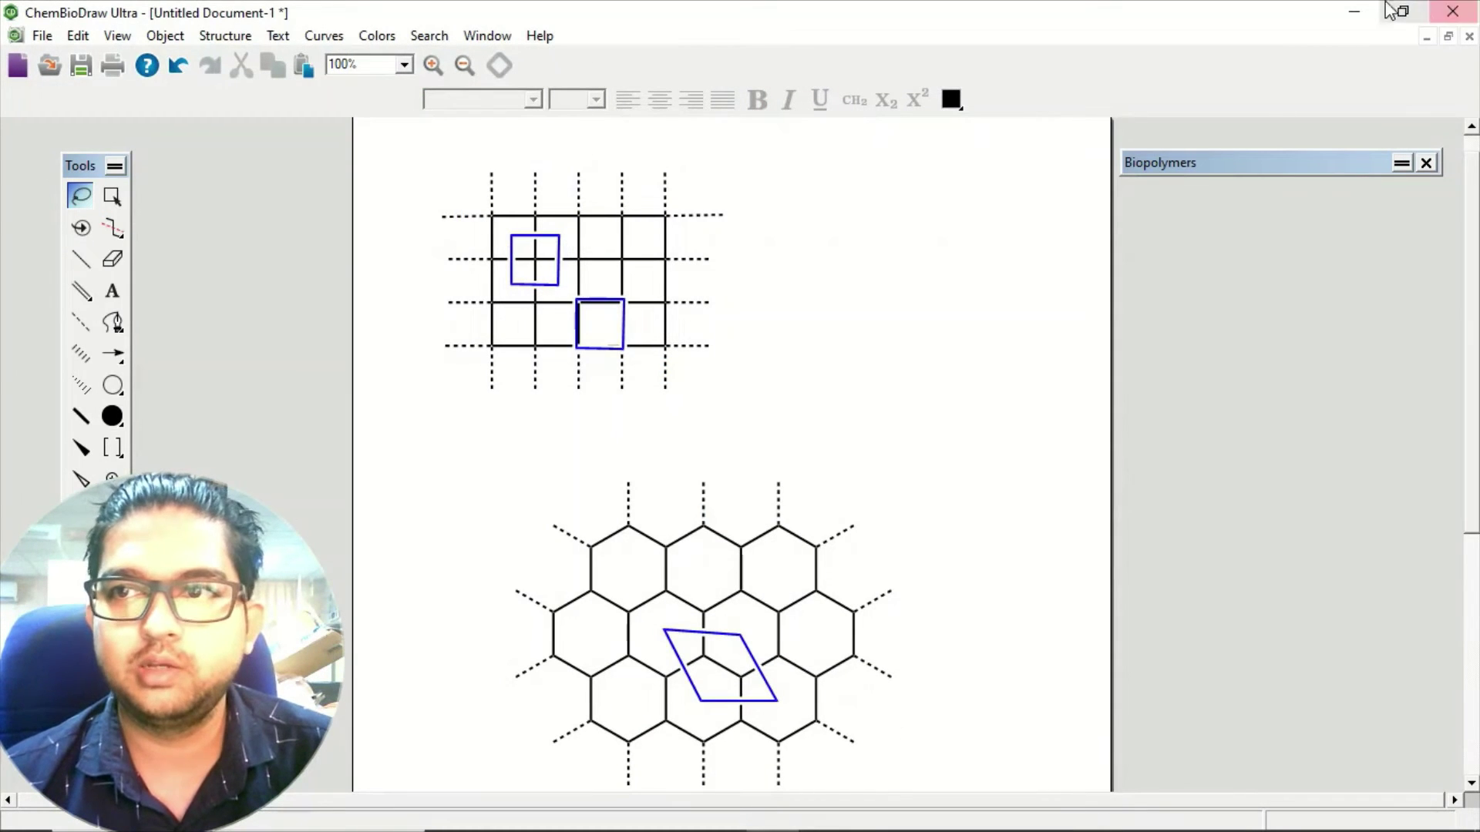
Compare the repeated square lattice with the unit cell drawings in ChemBioDraw and return to Materials Studio.
click(1353, 10)
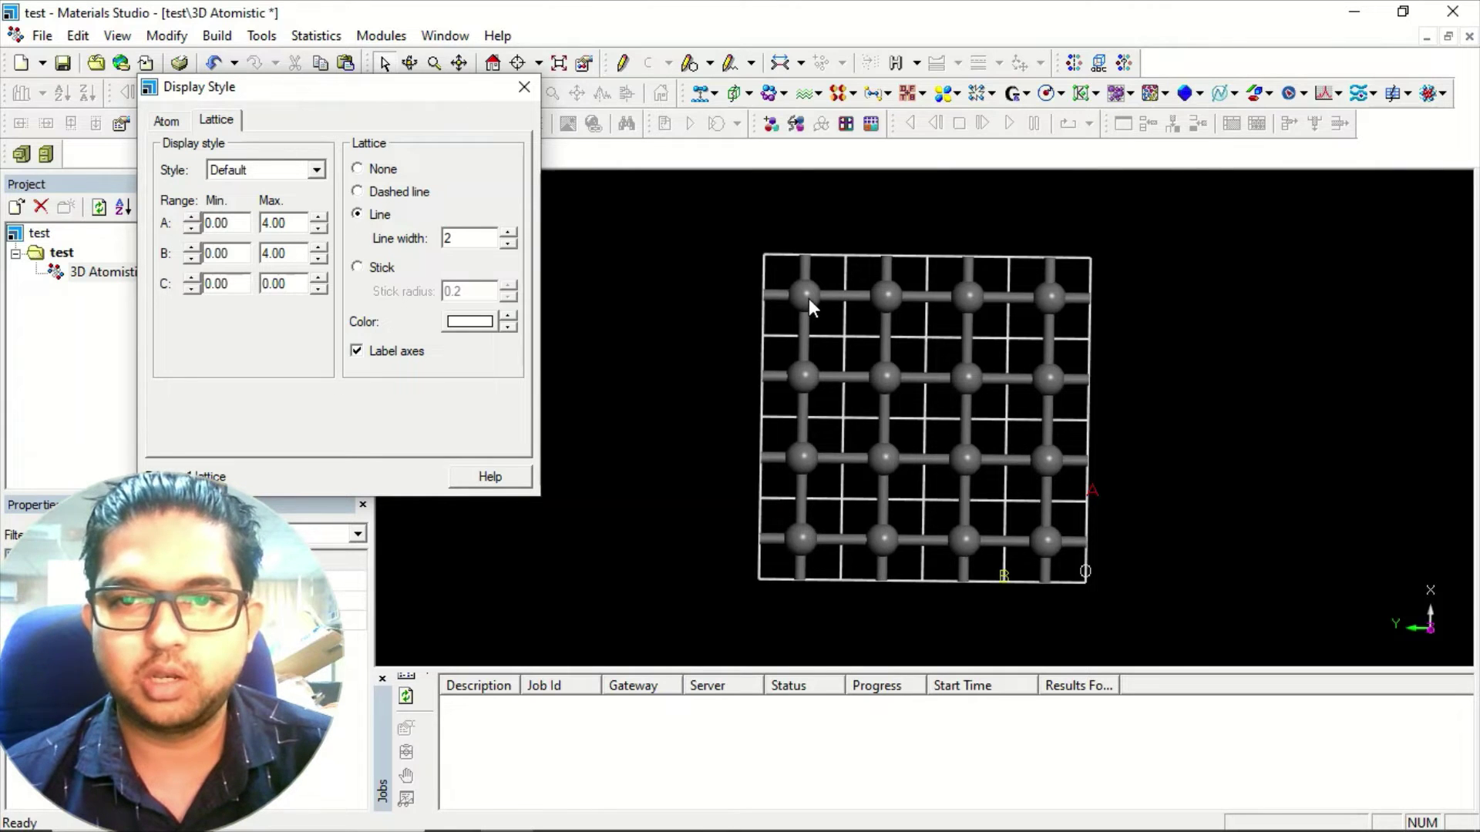
mouse_move(771, 811)
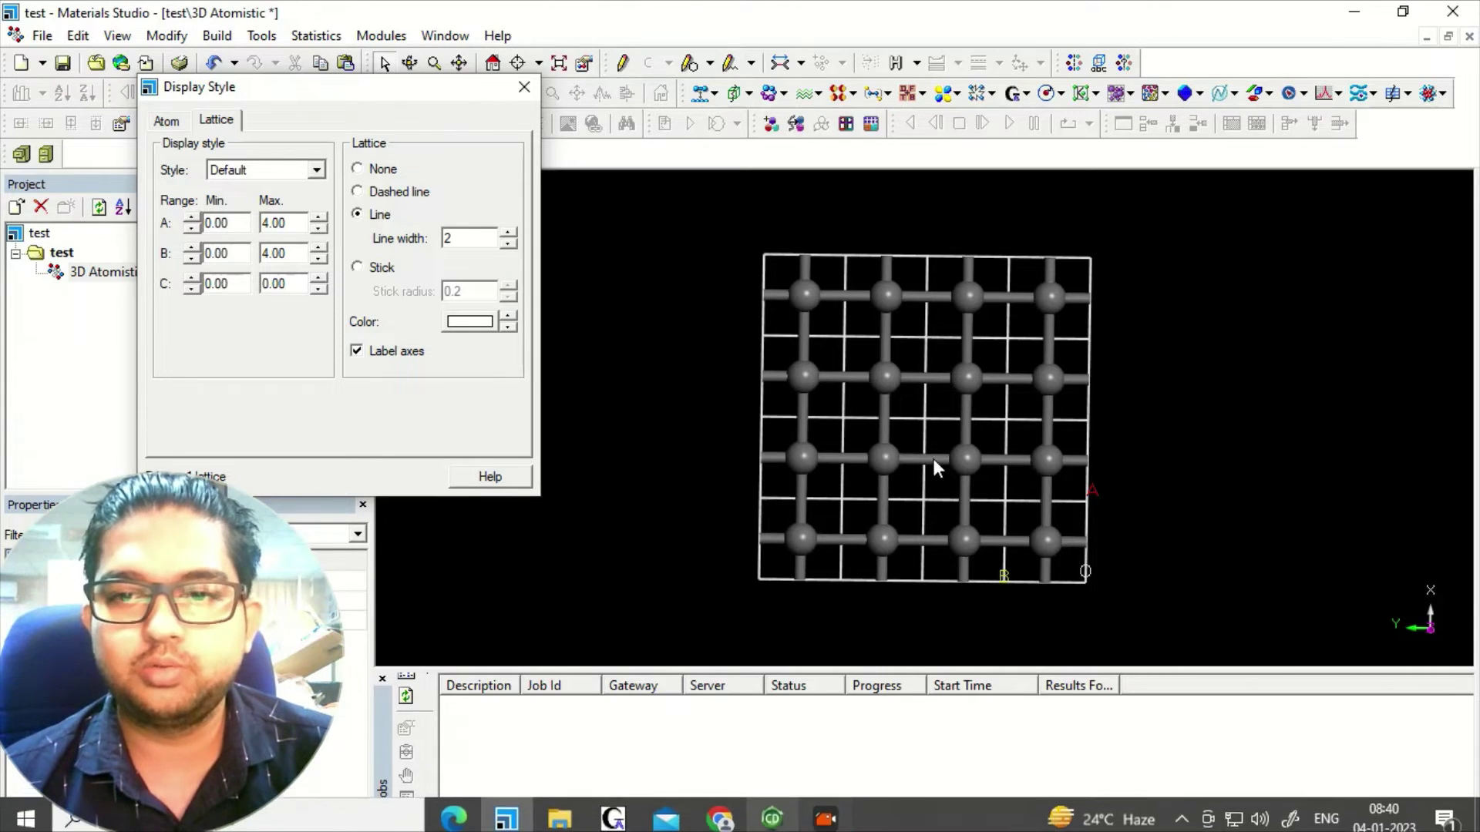
click(770, 811)
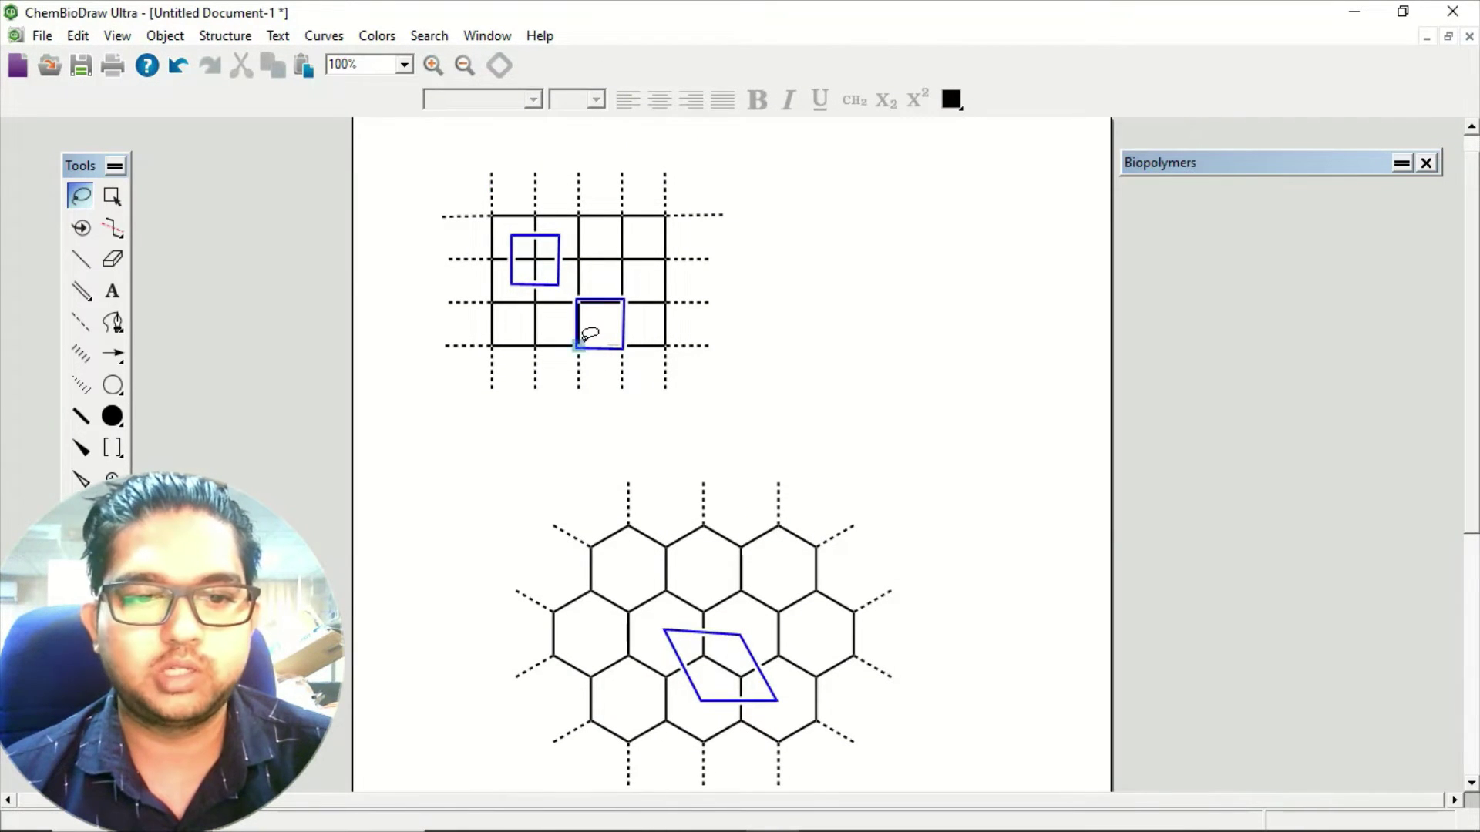
click(1354, 11)
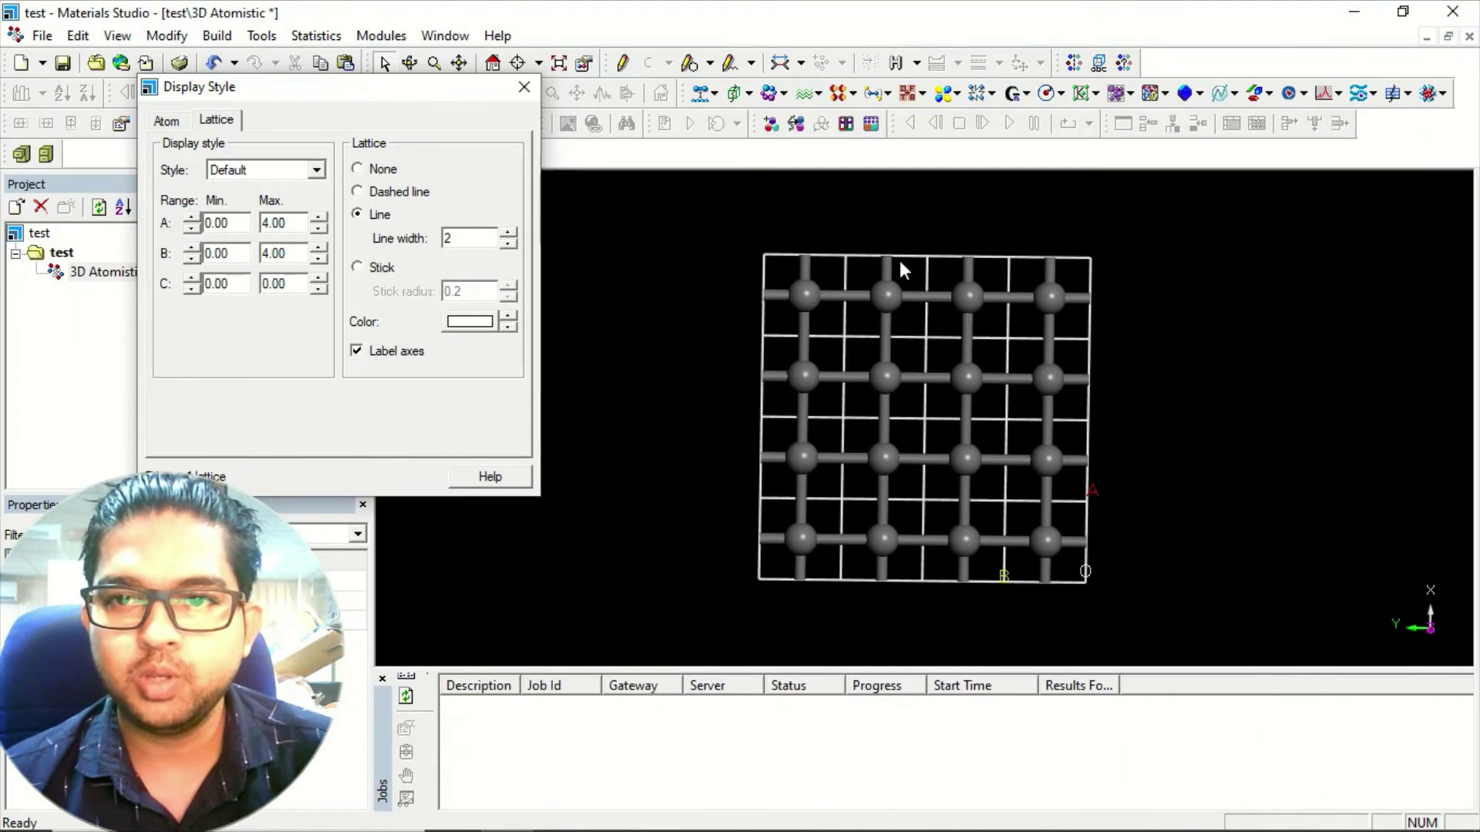
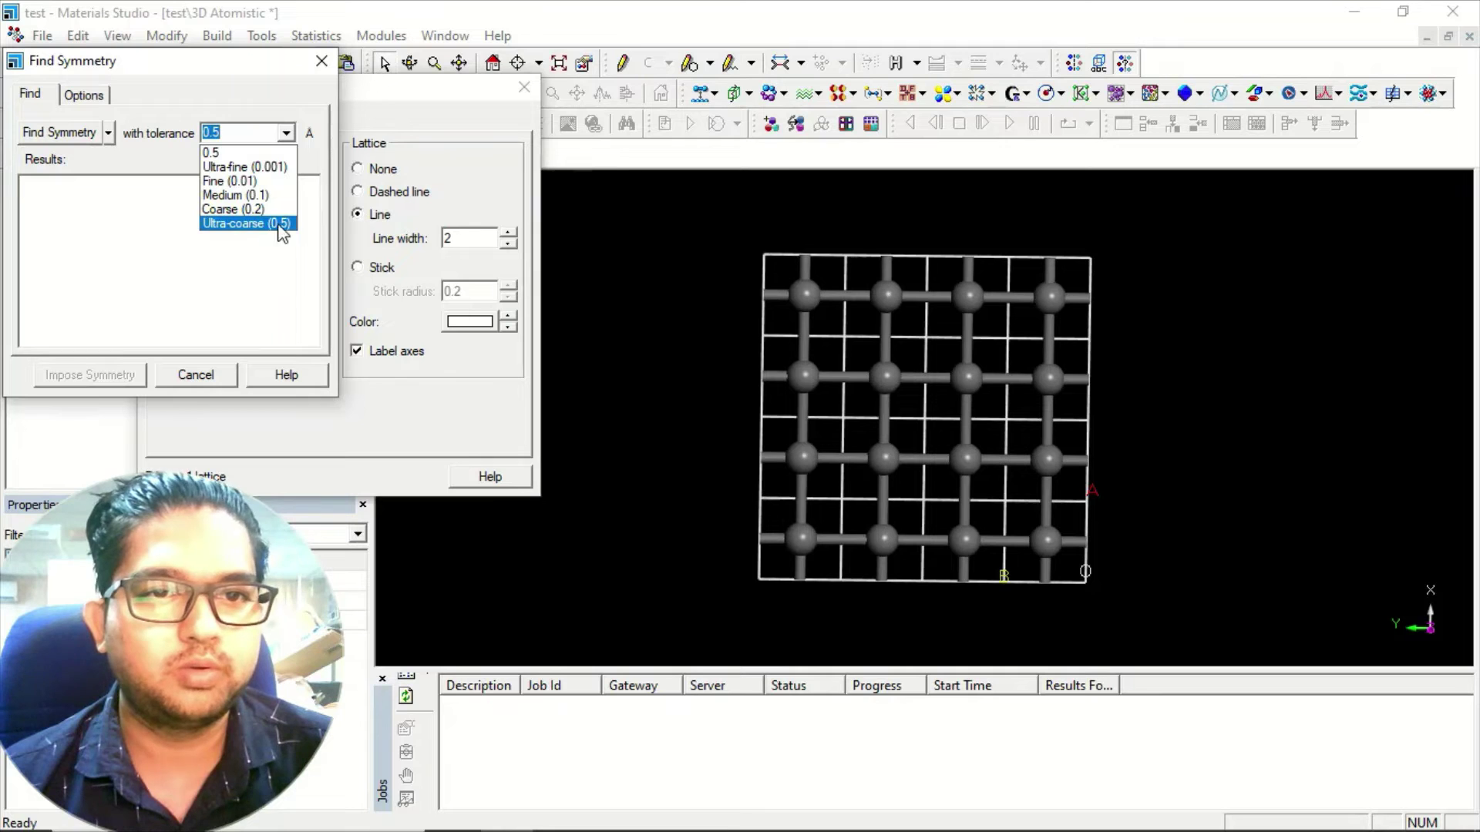
Find the lattice's symmetry with the Ultra-fine (0.001) tolerance and impose it on the structure.
click(286, 176)
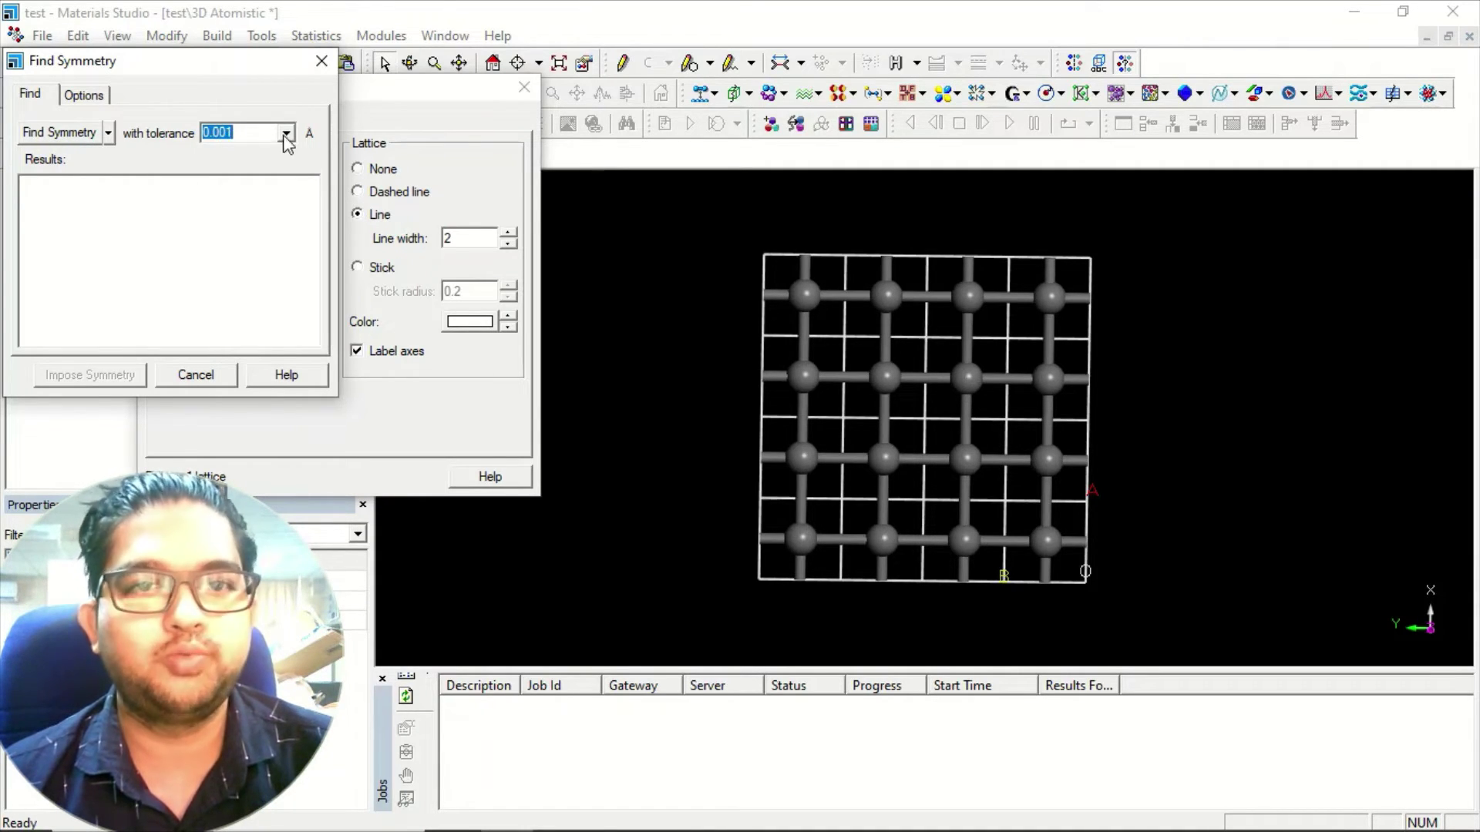
click(85, 133)
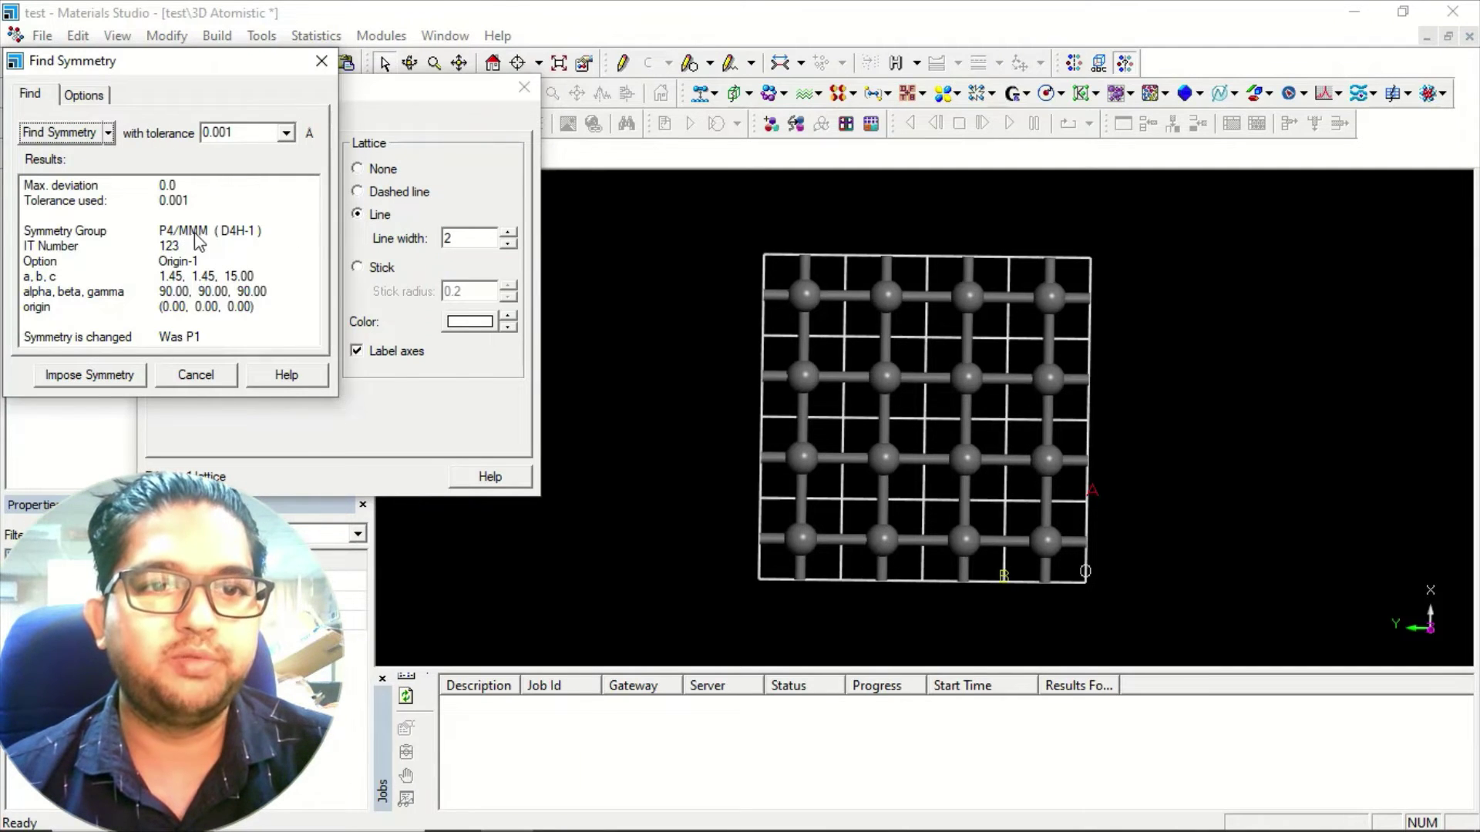
click(124, 377)
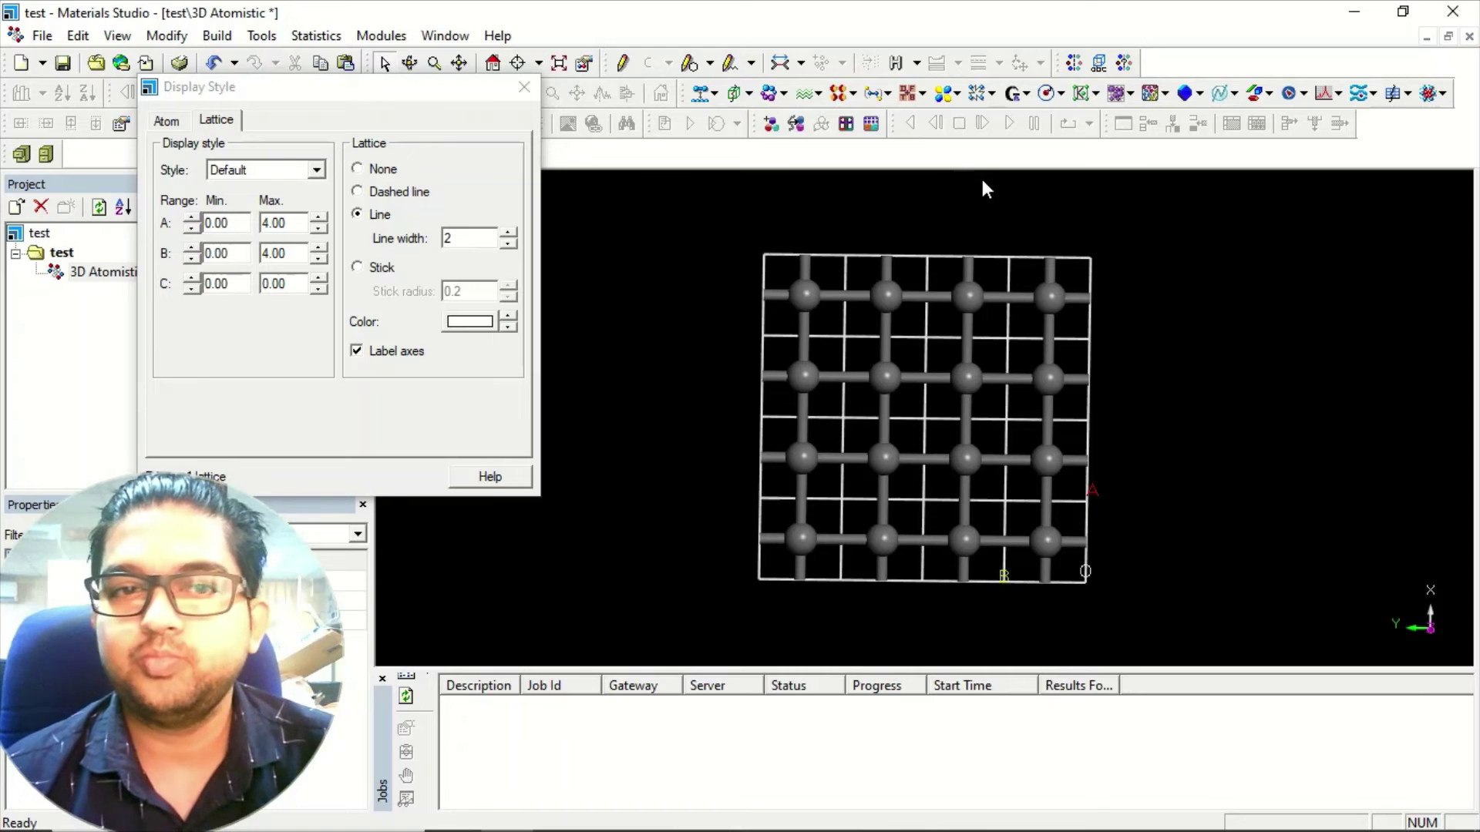
Recheck the structure's symmetry with the Fine (0.01) and Ultra-coarse (0.5) tolerances, and close Find Symmetry.
click(1124, 63)
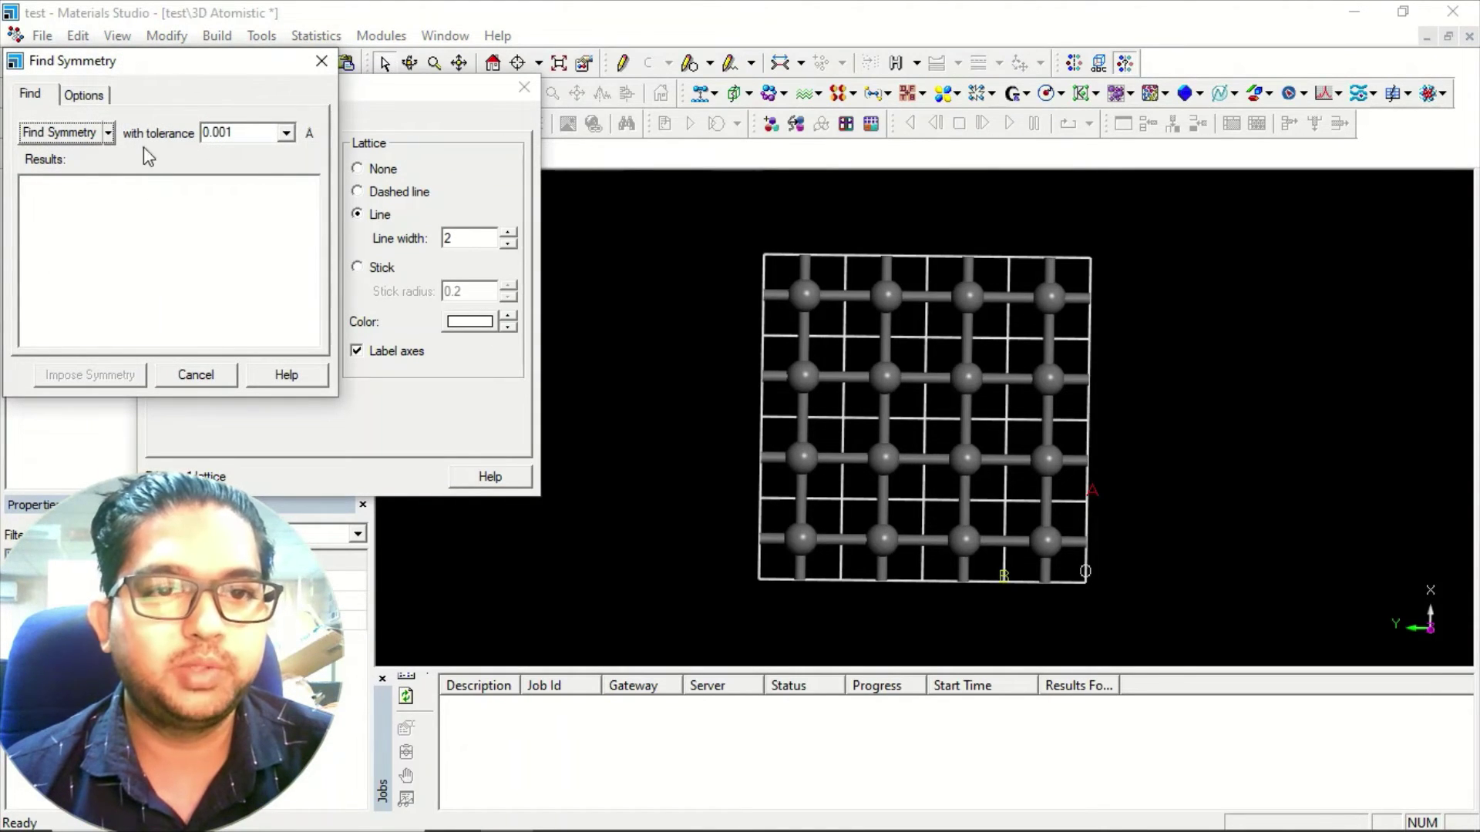
click(286, 132)
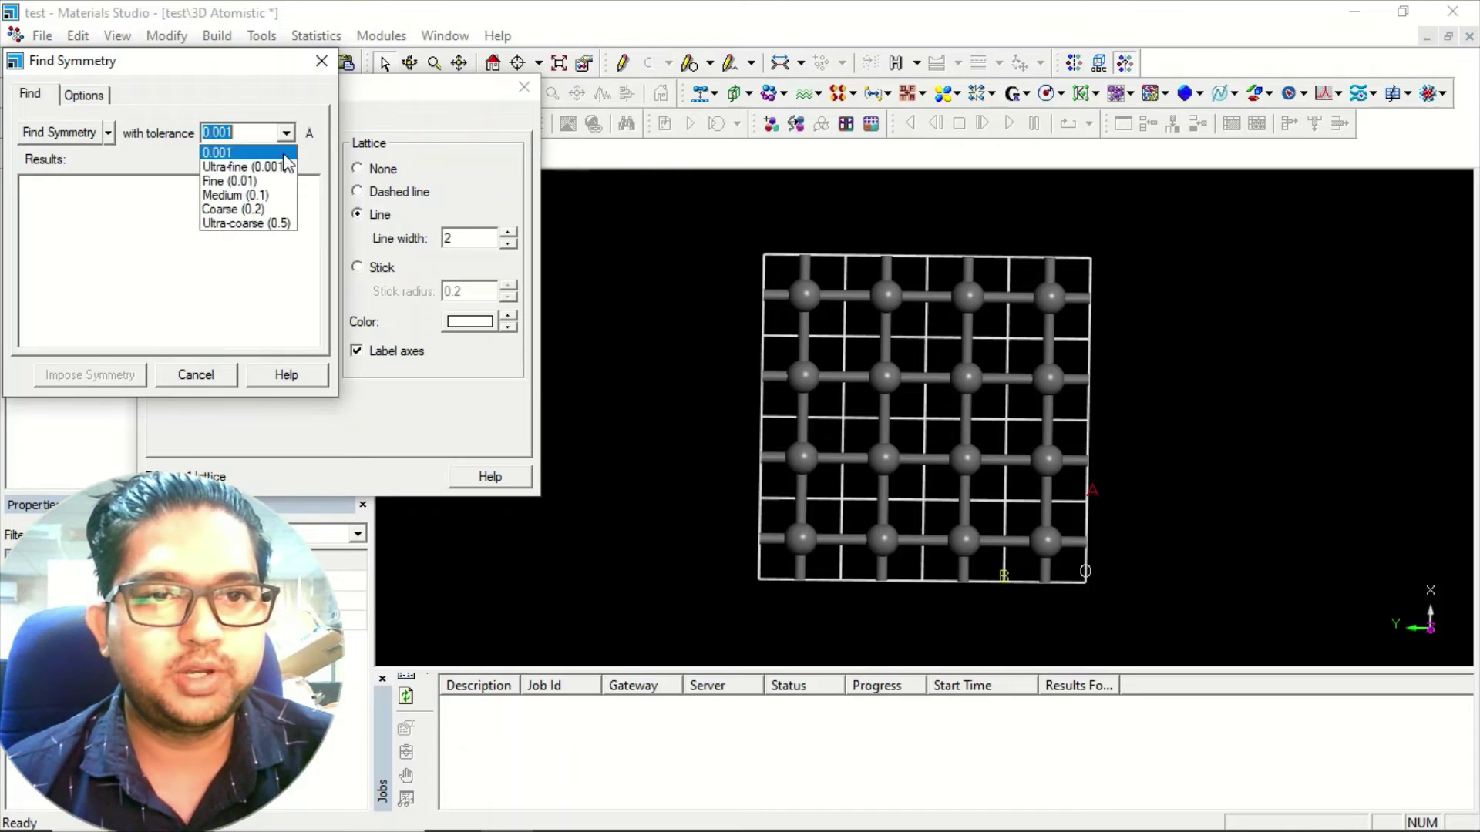
click(235, 185)
click(70, 135)
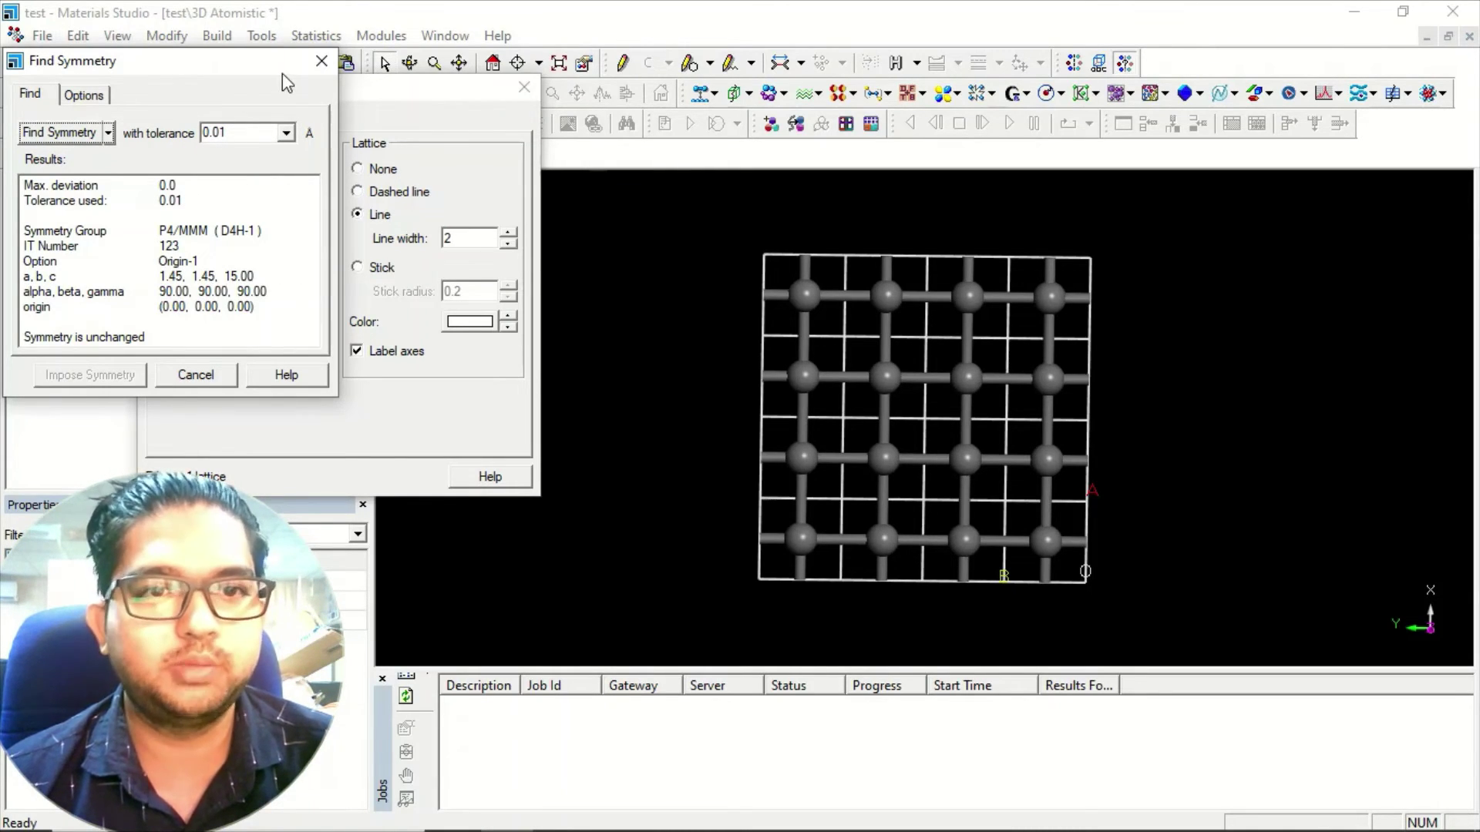
click(286, 133)
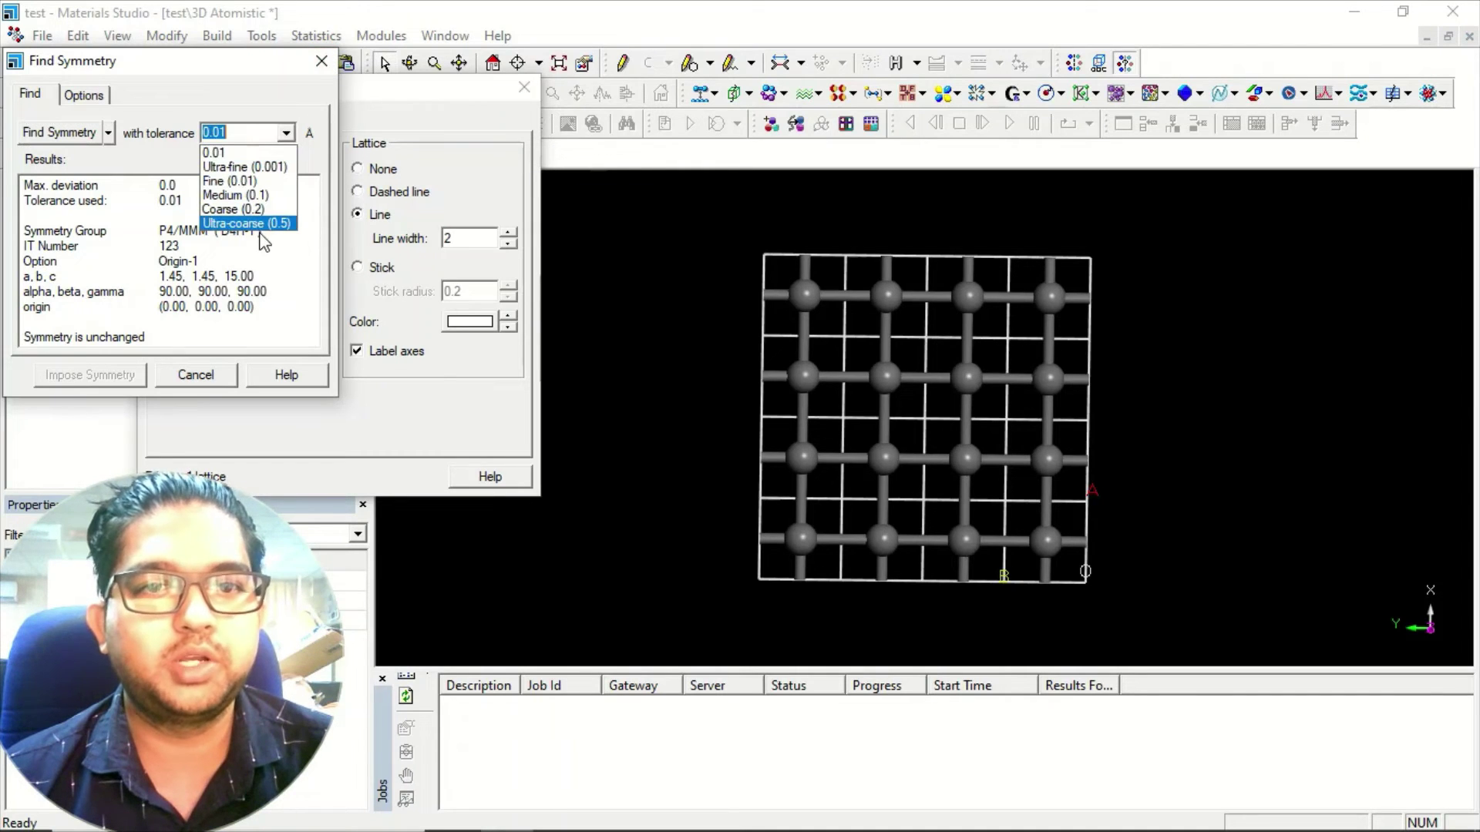
click(258, 223)
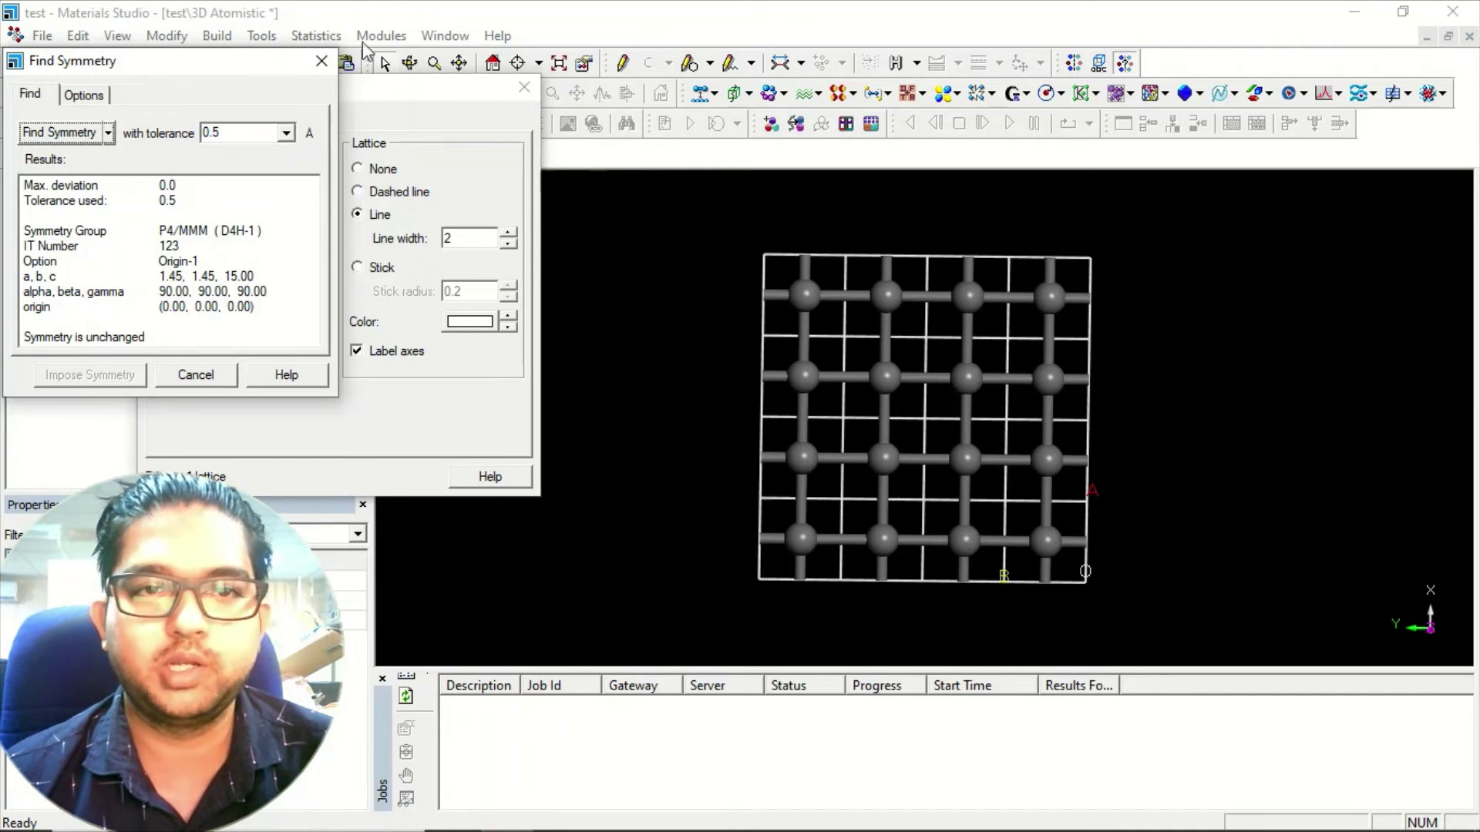
click(321, 60)
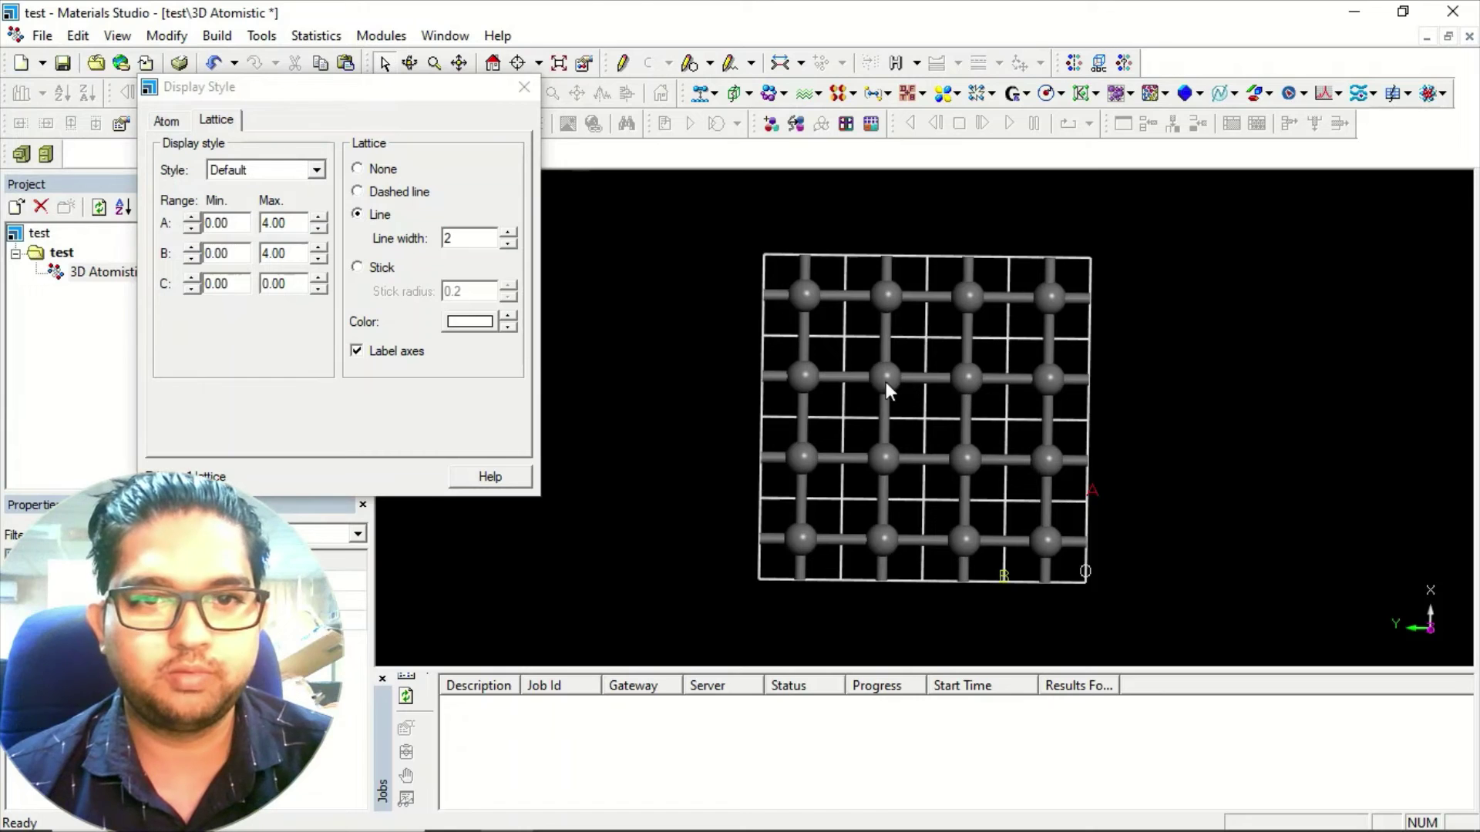
Close Display Style, select one lattice atom with all its symmetry images, and delete them to leave the lattice empty.
click(524, 86)
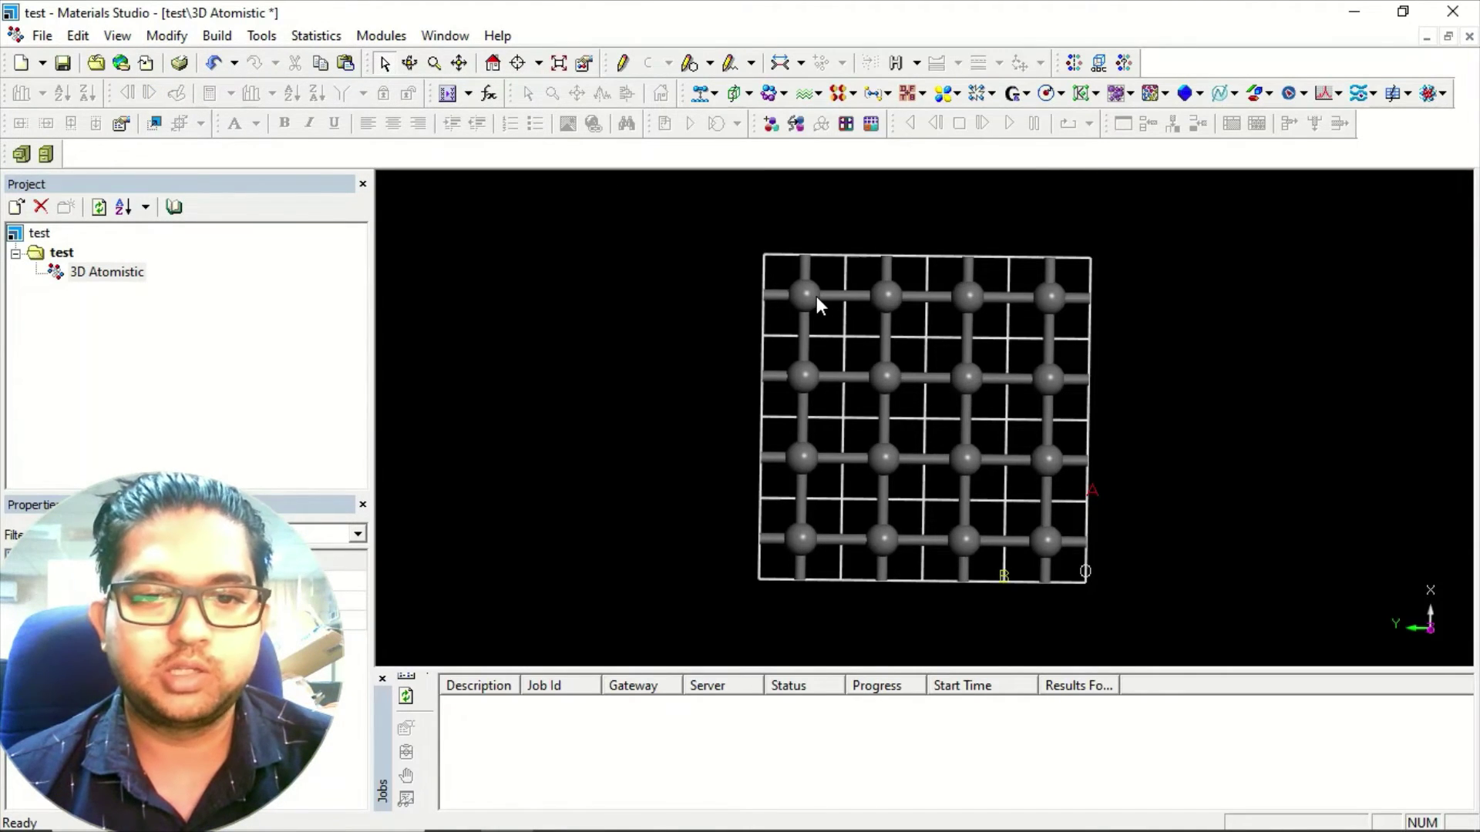
click(816, 296)
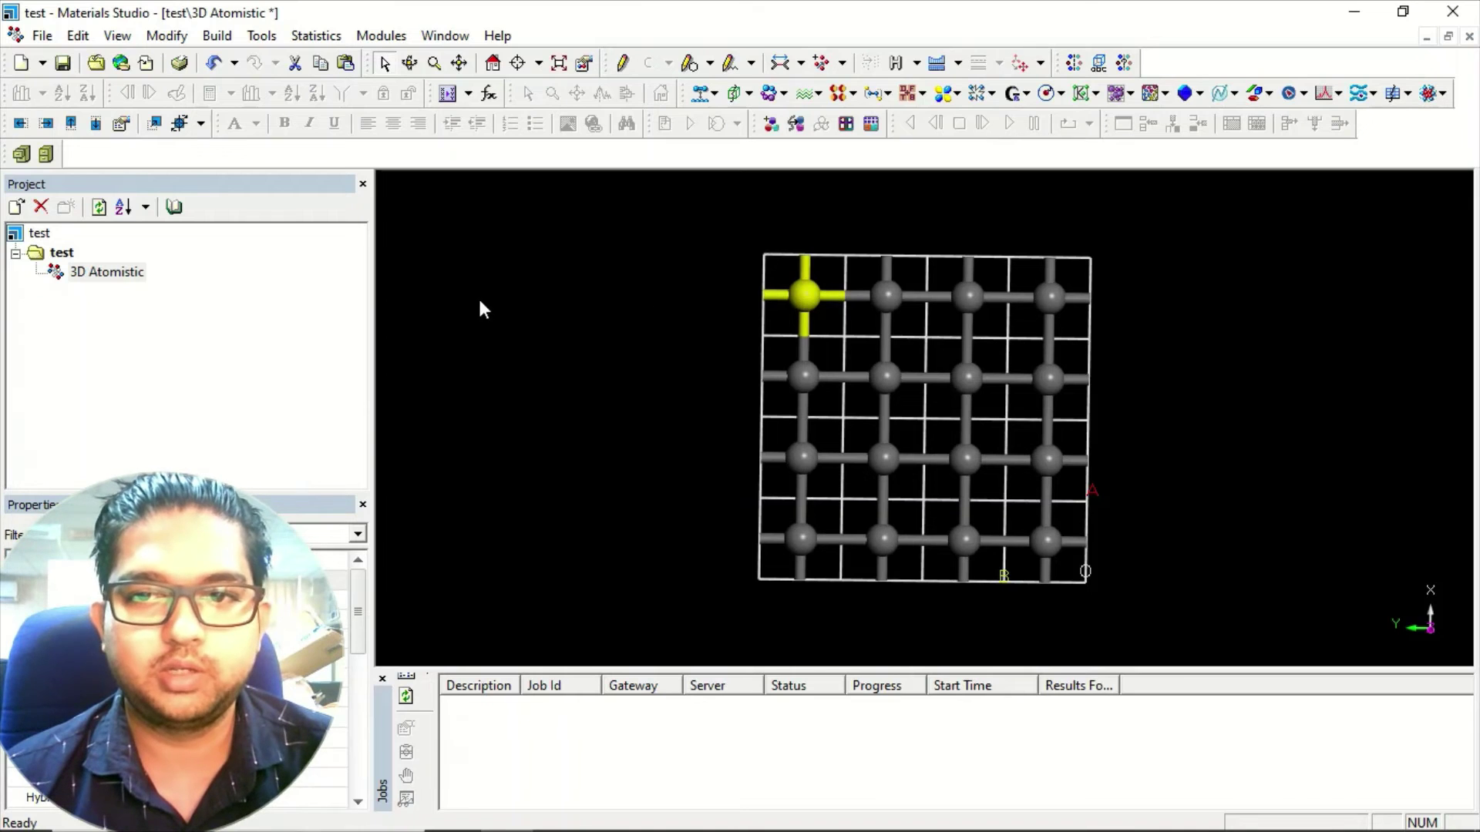
right_click(412, 295)
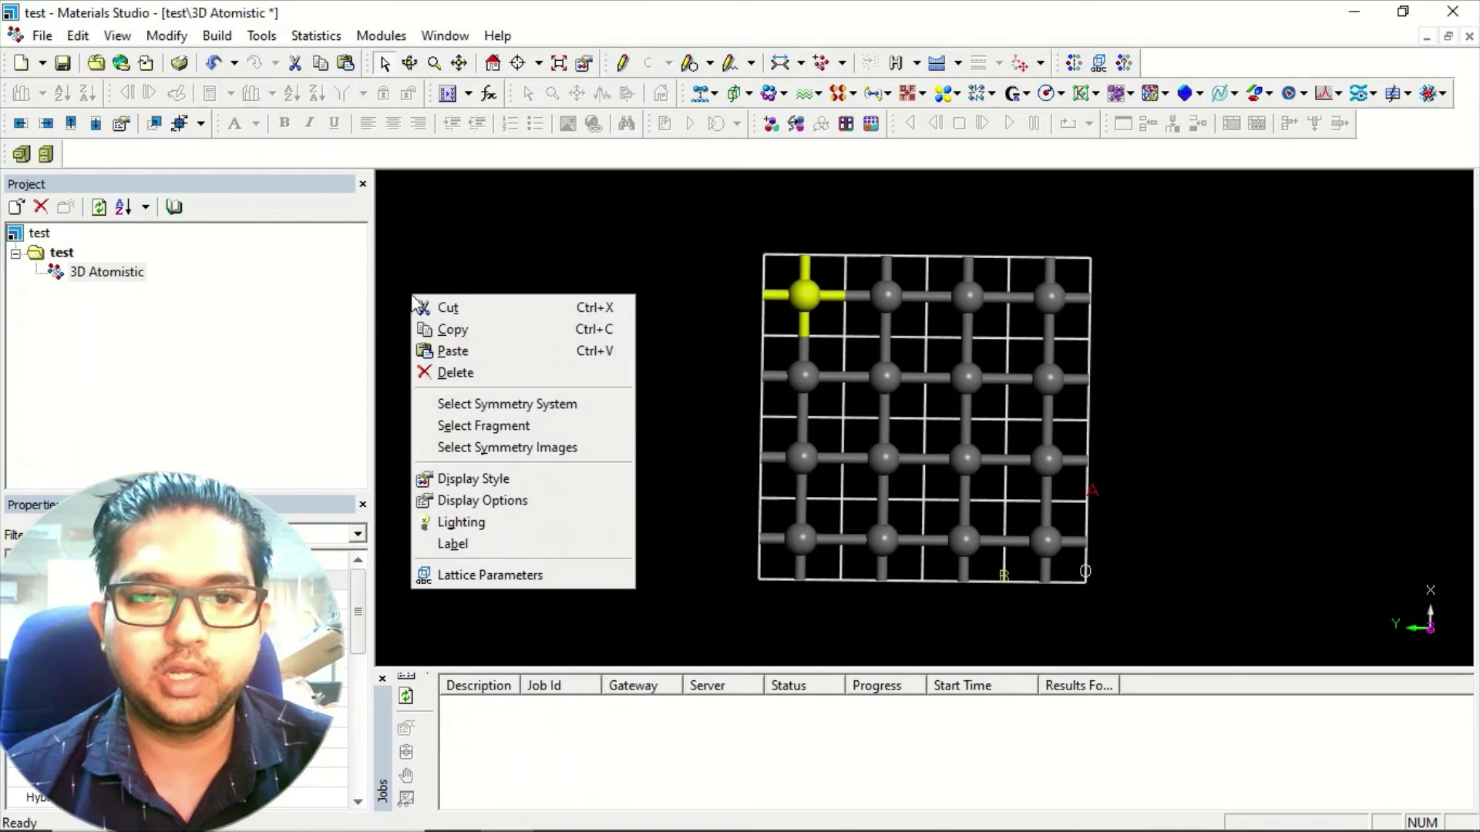
click(496, 448)
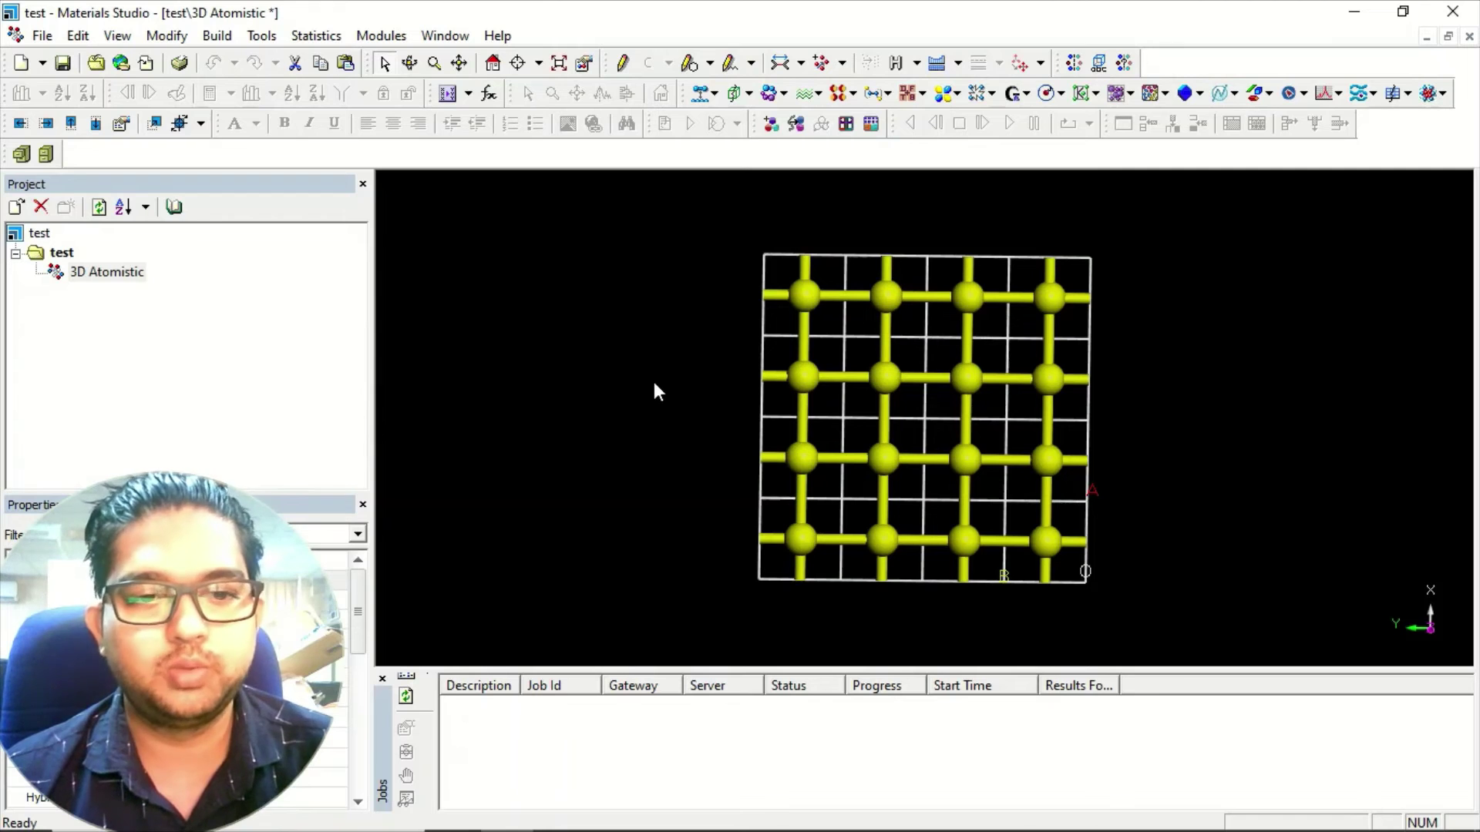
key(Delete)
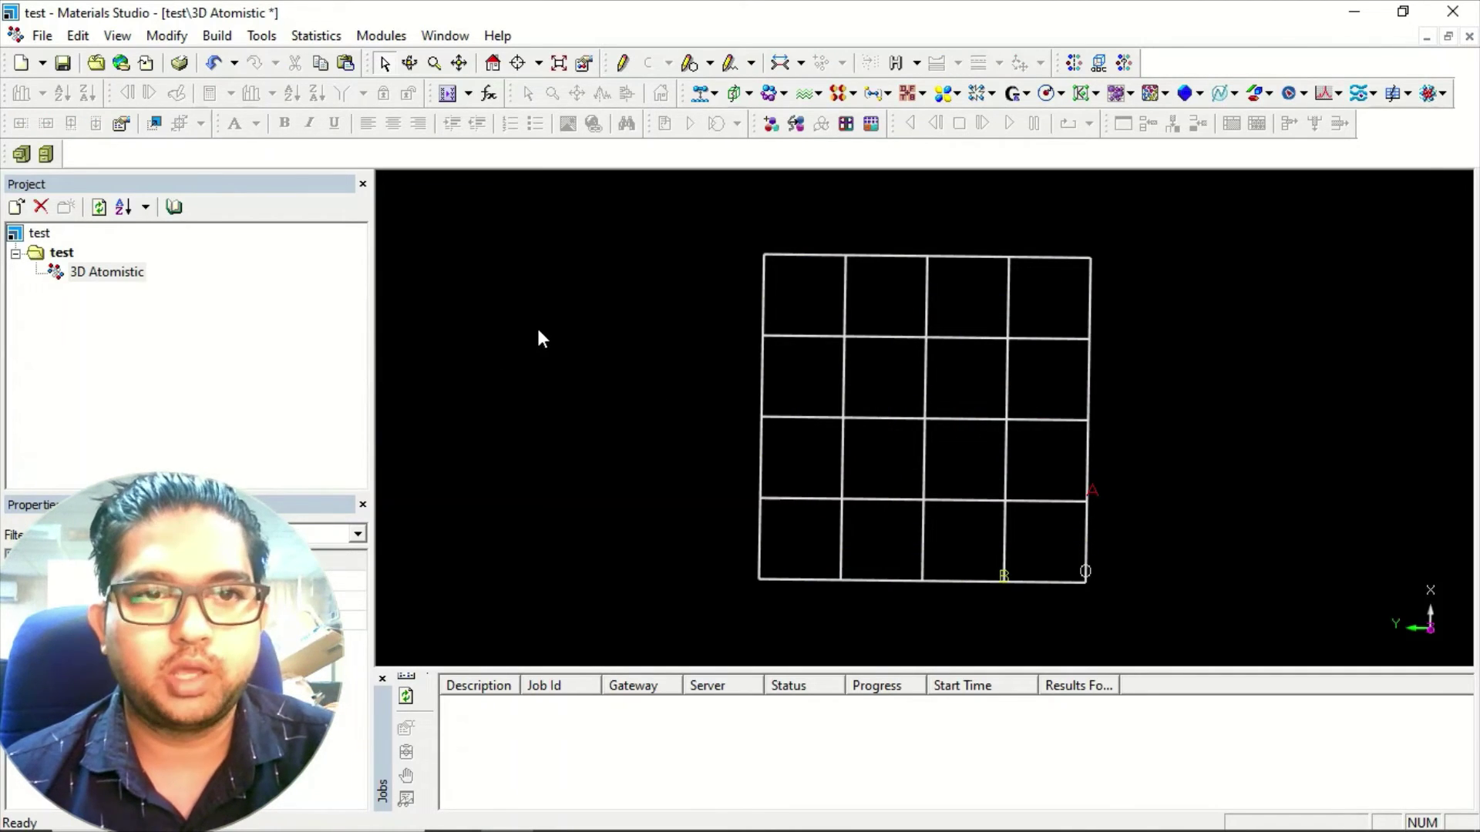
Open Add Atoms, check the square unit cell drawings in ChemBioDraw and return to Materials Studio.
click(217, 36)
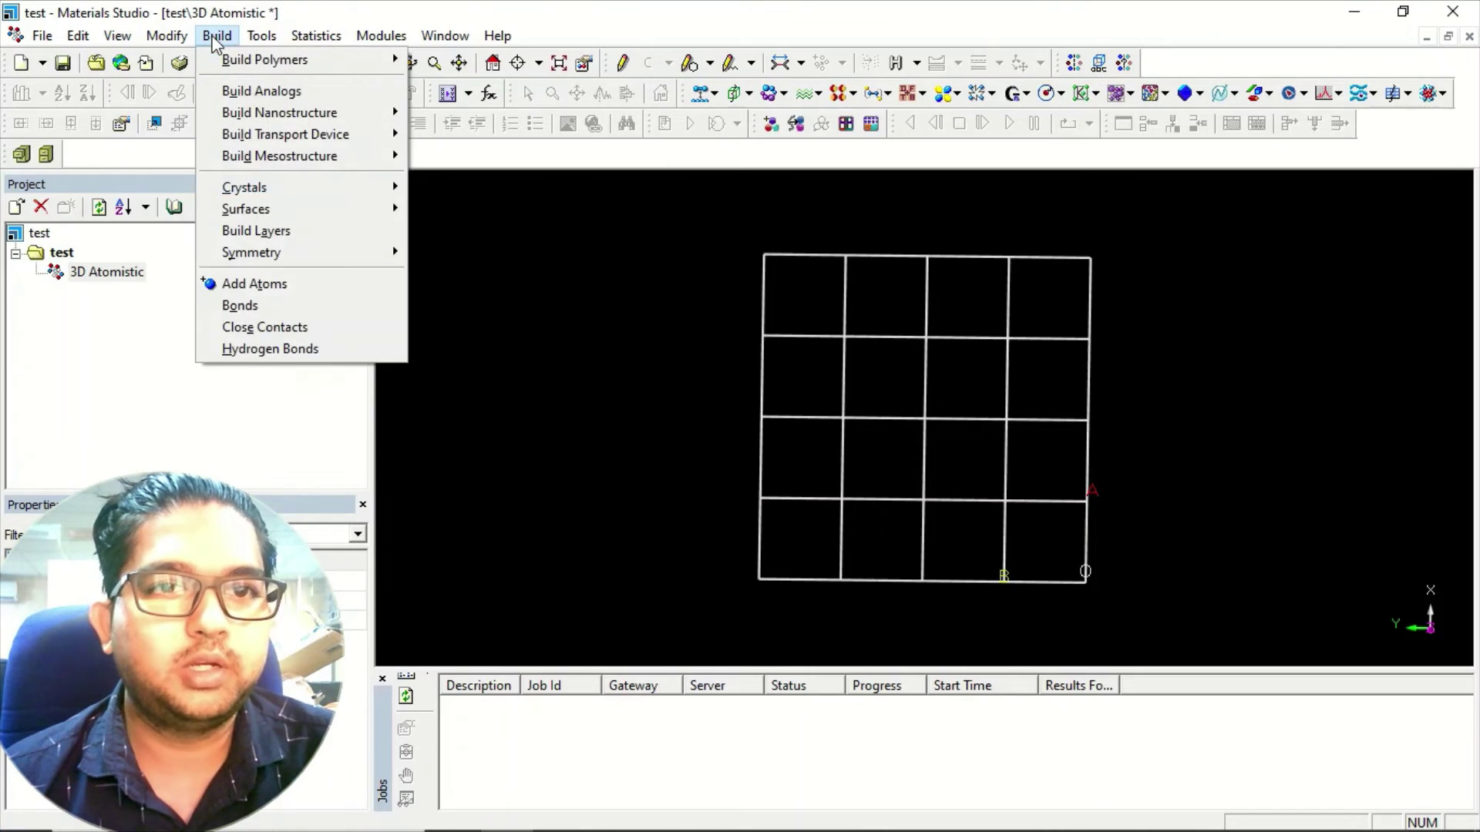
click(235, 285)
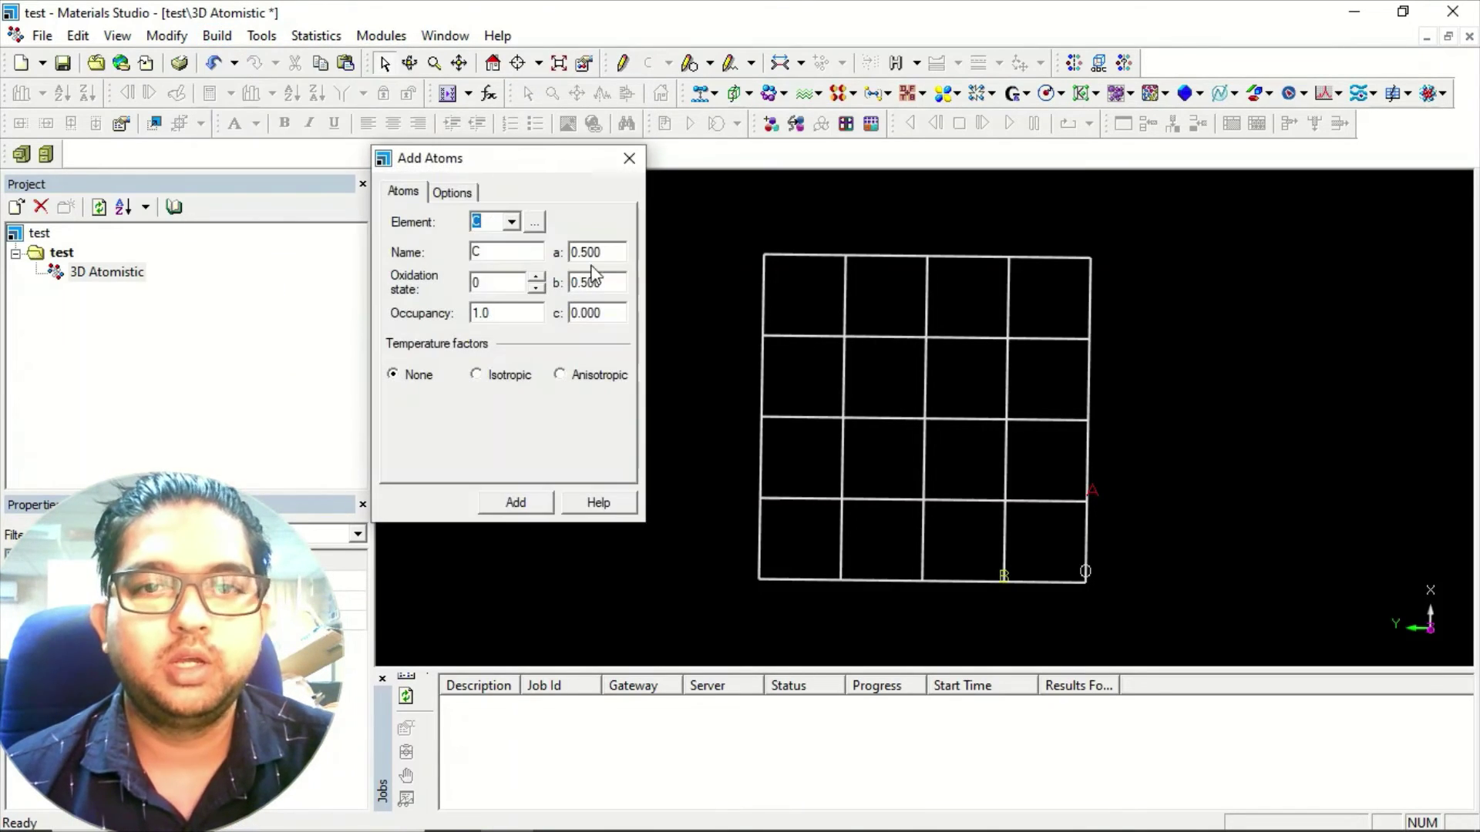
click(771, 810)
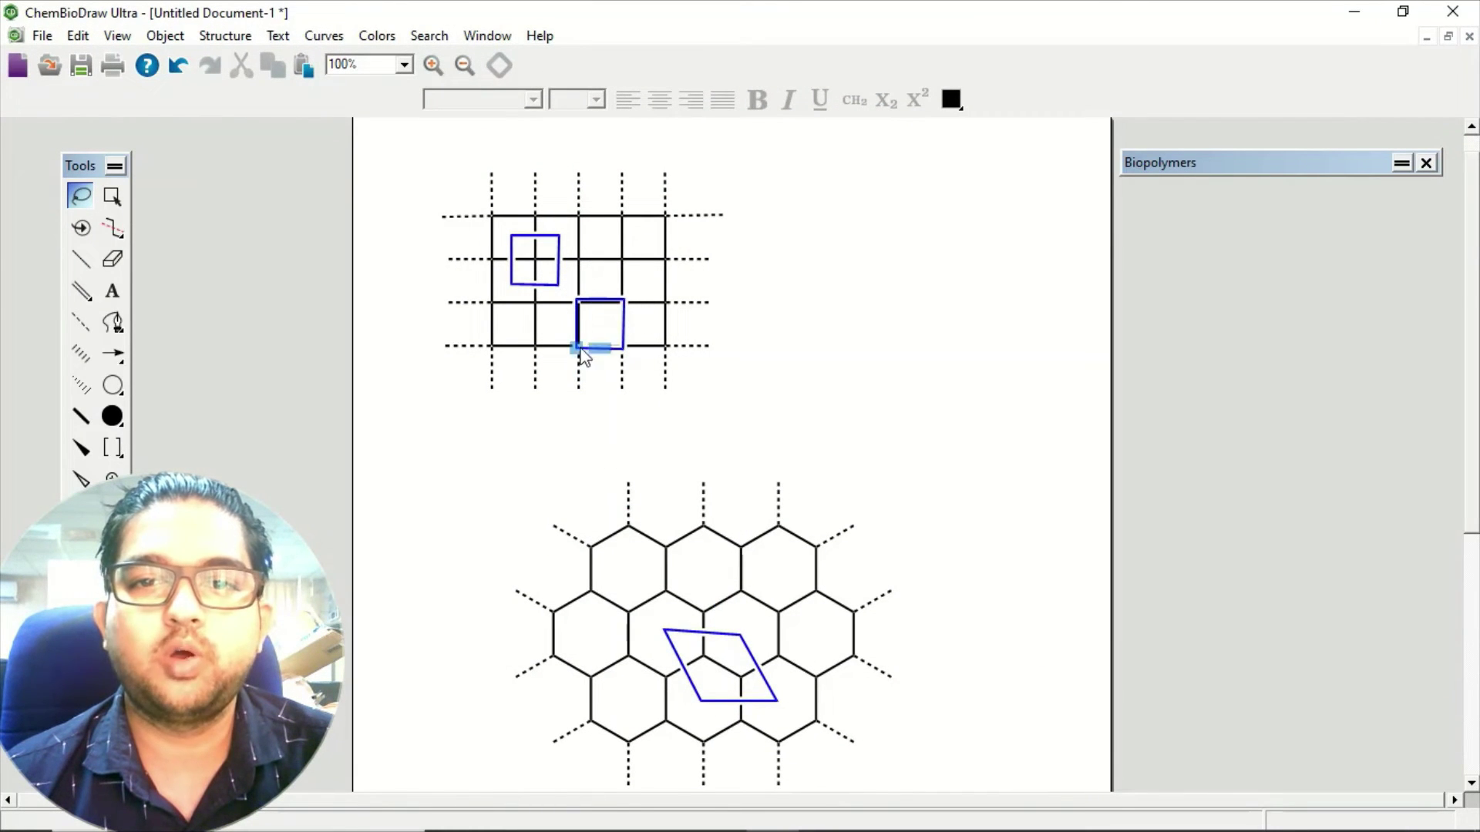
click(1354, 13)
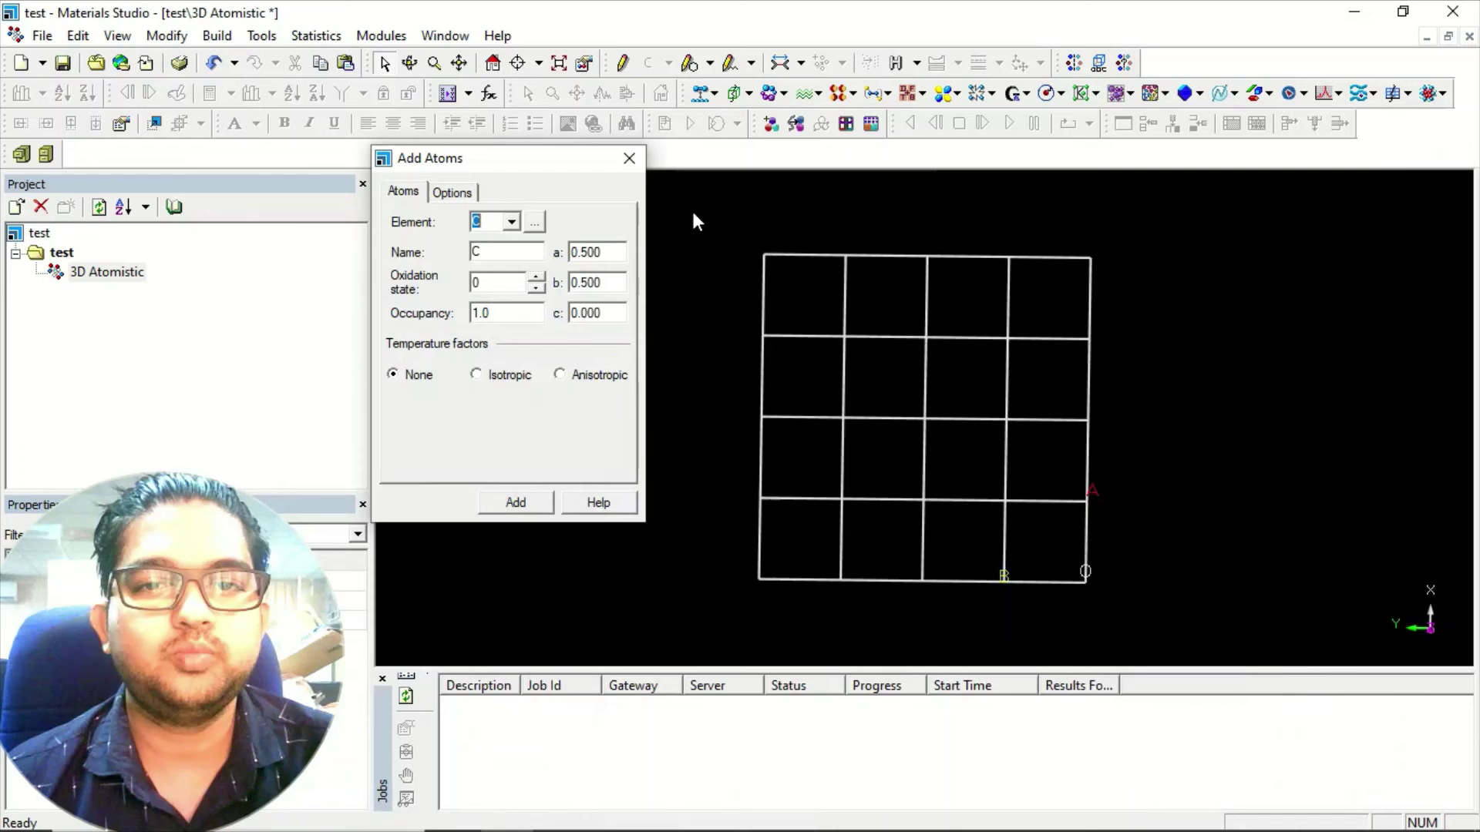
Add a carbon atom at fractional coordinates a 0.000, b 0.000 and c 0.000, and close Add Atoms.
click(613, 251)
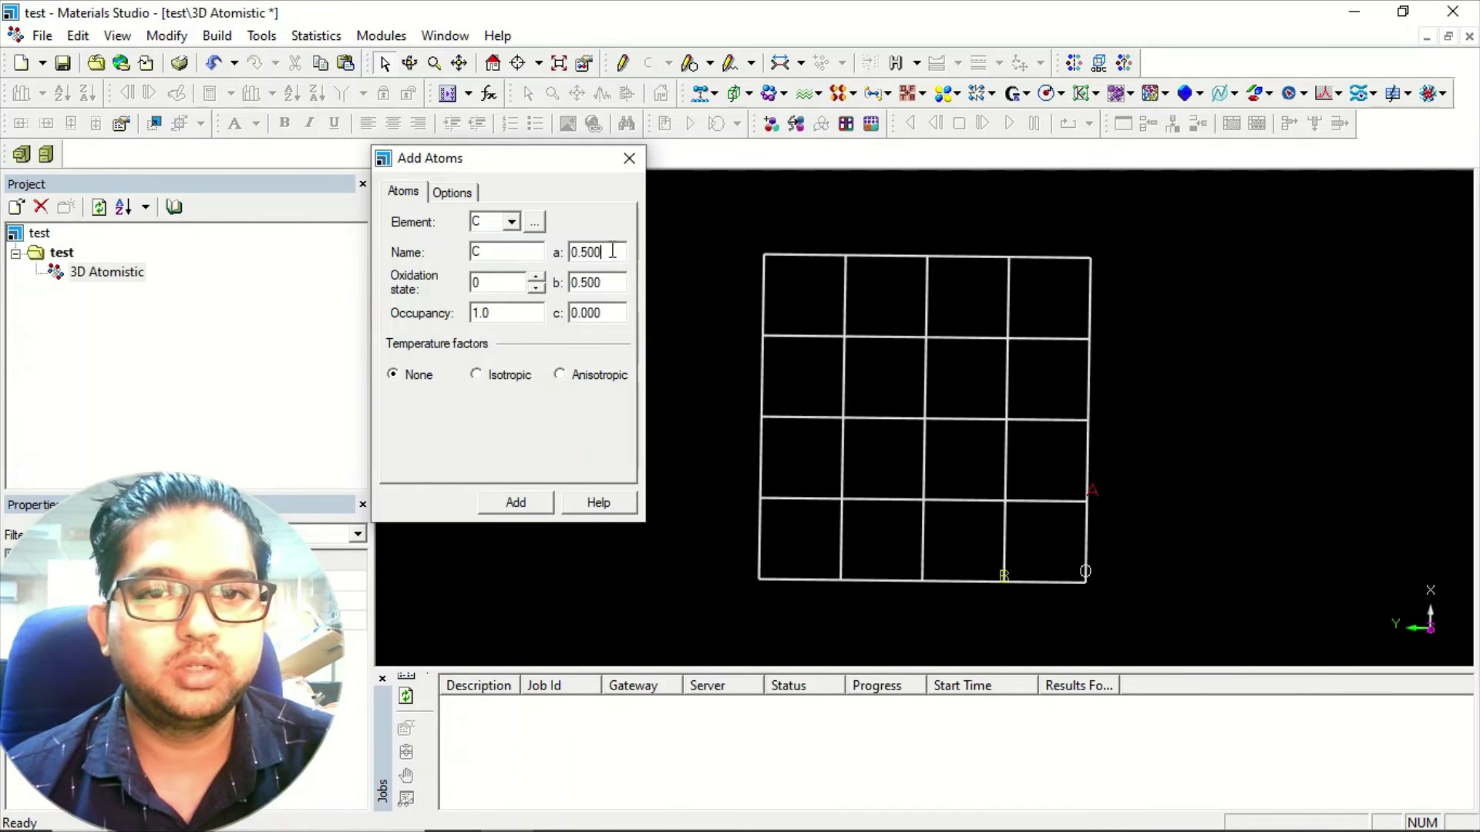
drag(612, 252, 568, 282)
text(0)
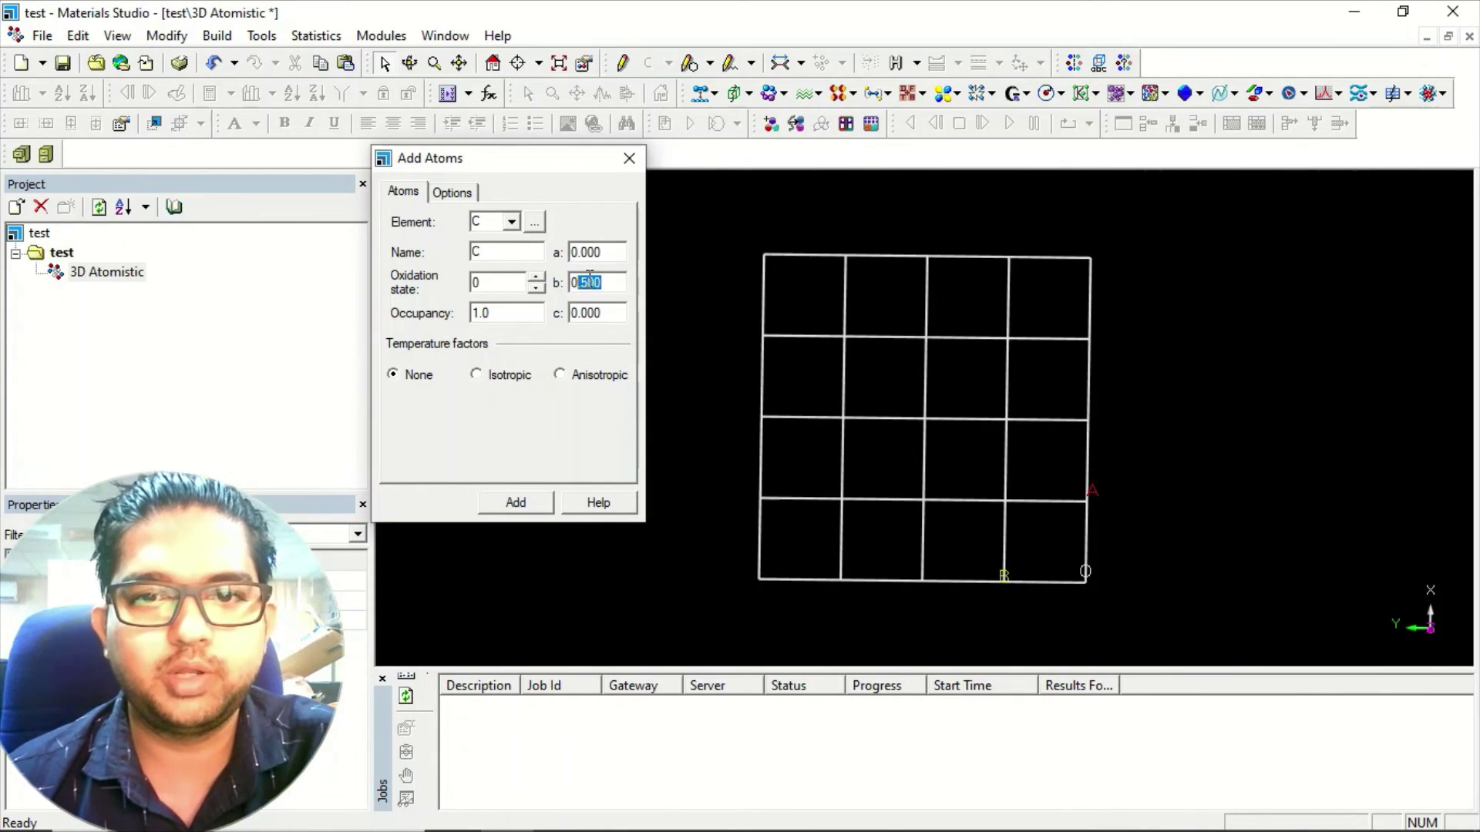
text(0)
click(606, 253)
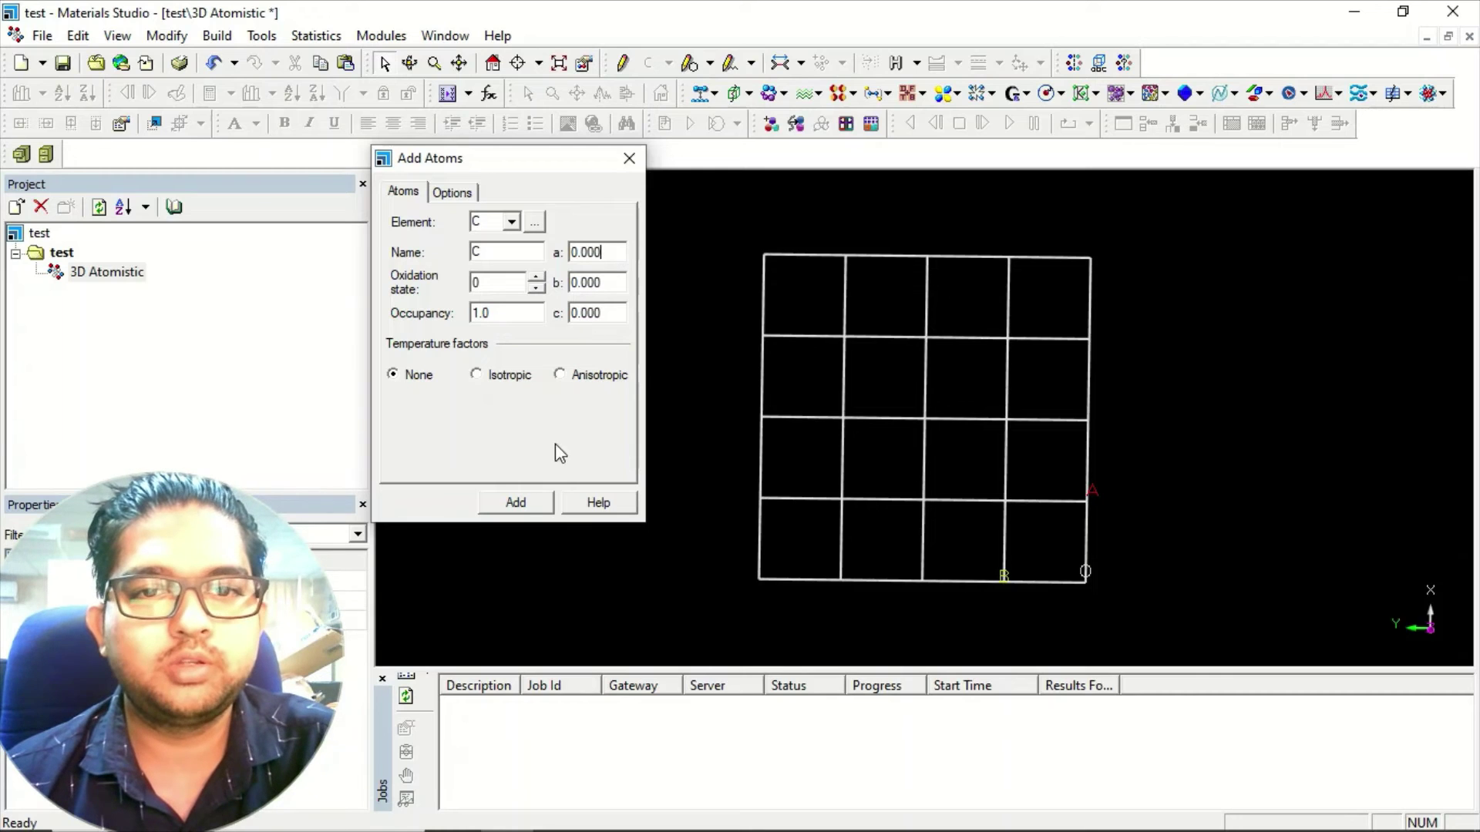
click(516, 503)
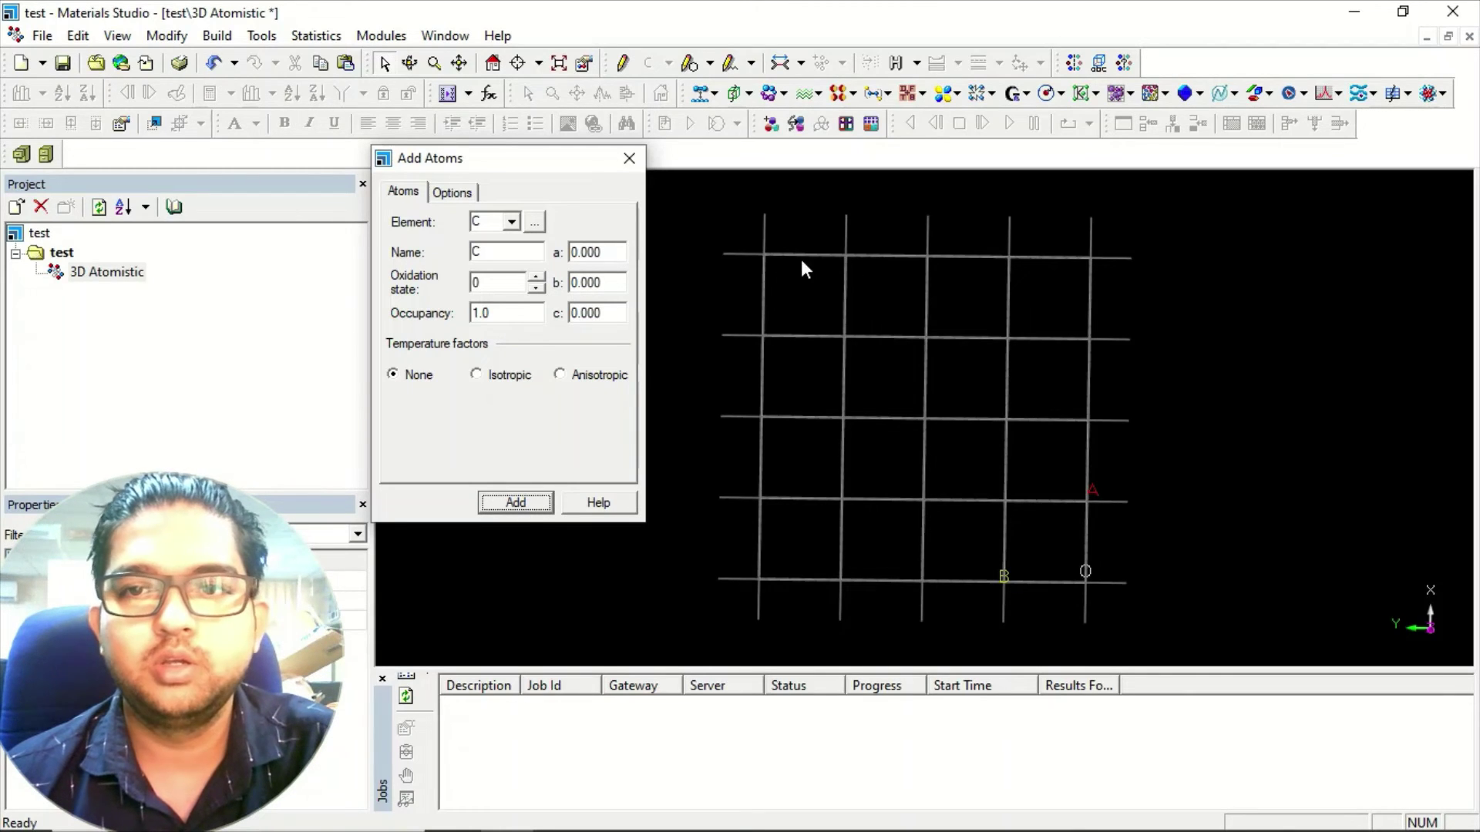
key(Escape)
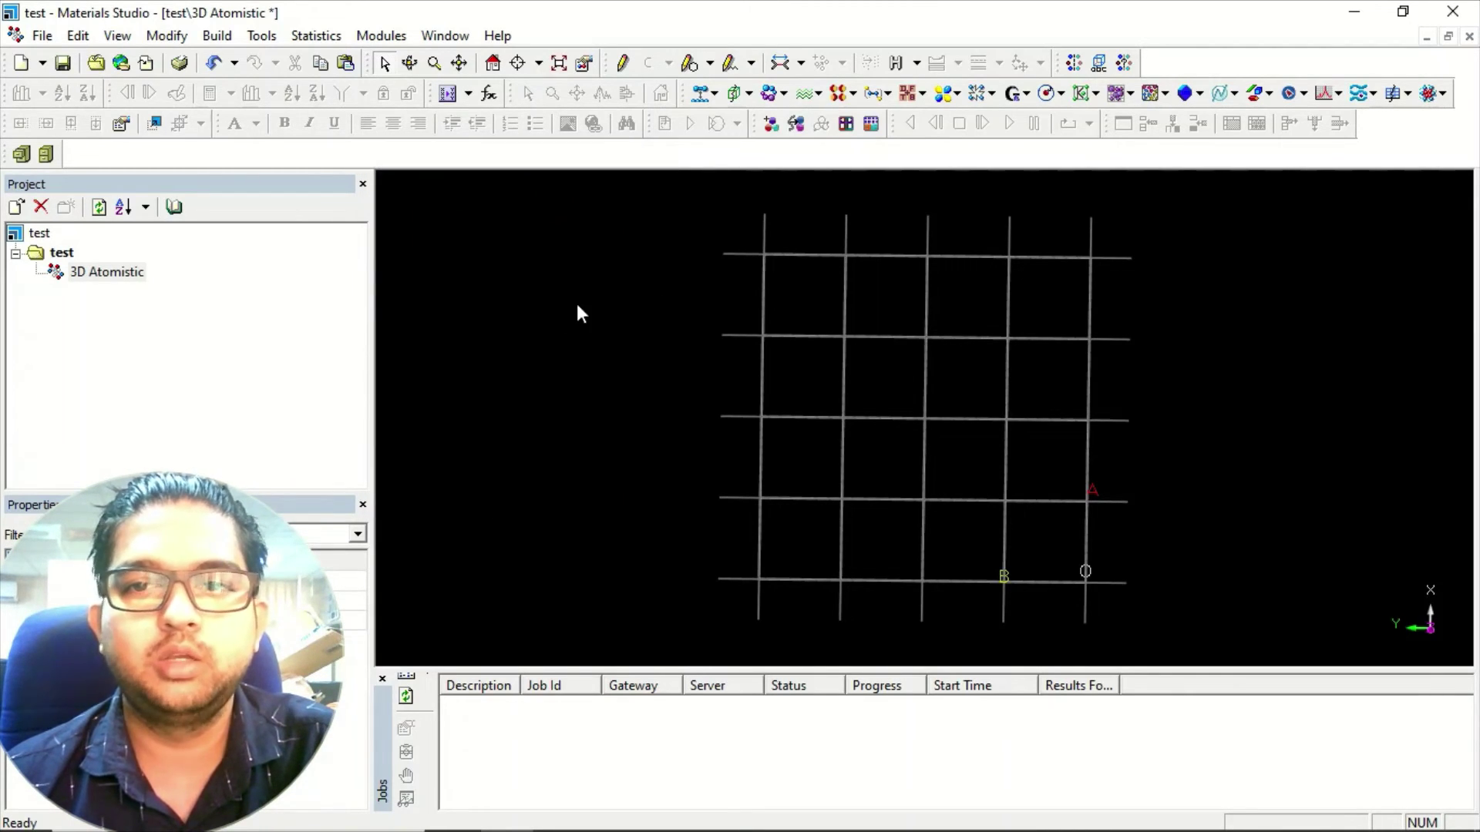
Display the atoms as ball and stick with stick radius 0.1 and ball radius 0.3, and close Display Style.
right_click(475, 319)
click(551, 434)
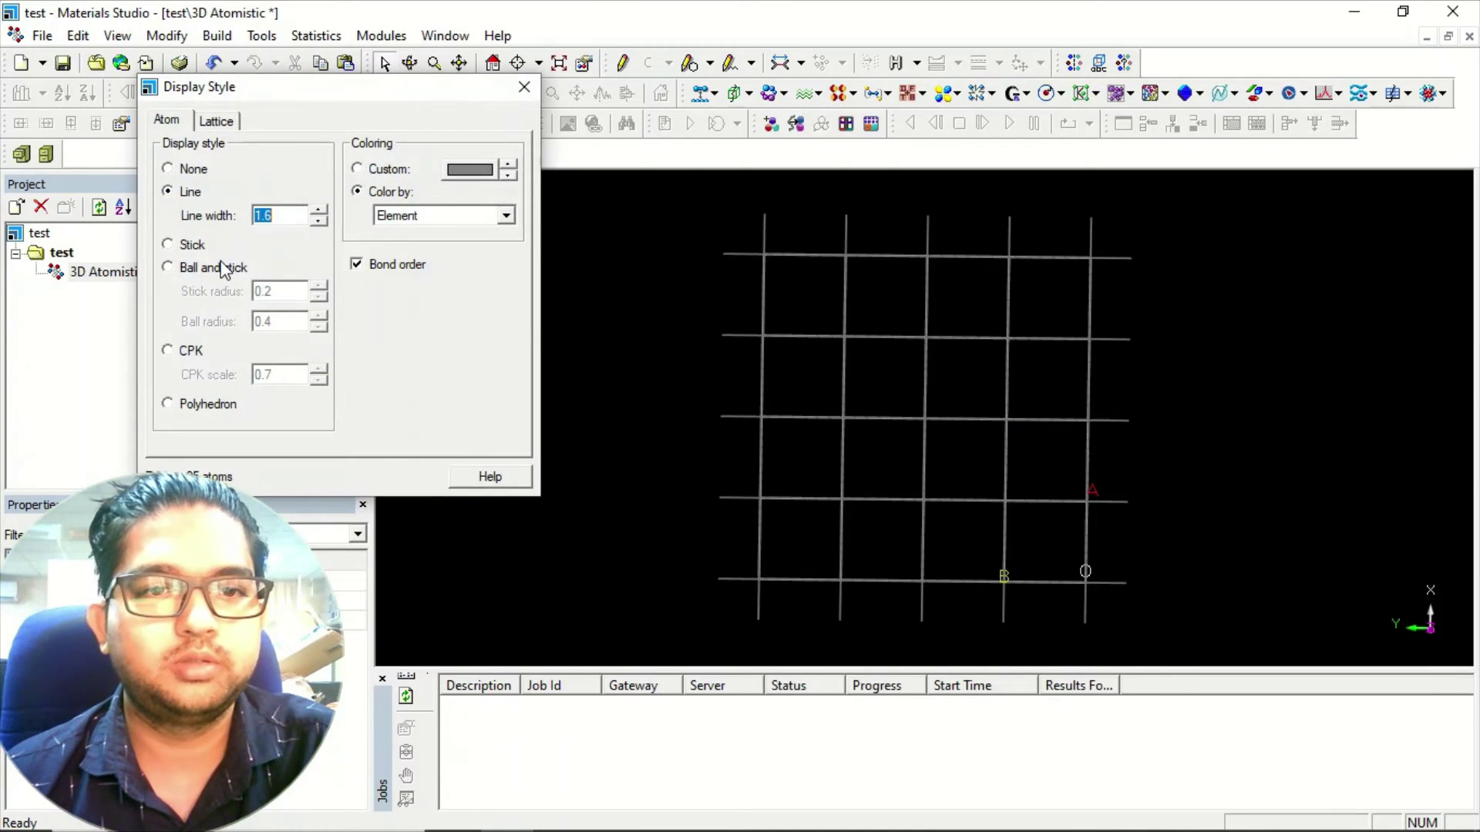
click(222, 268)
click(317, 297)
click(317, 326)
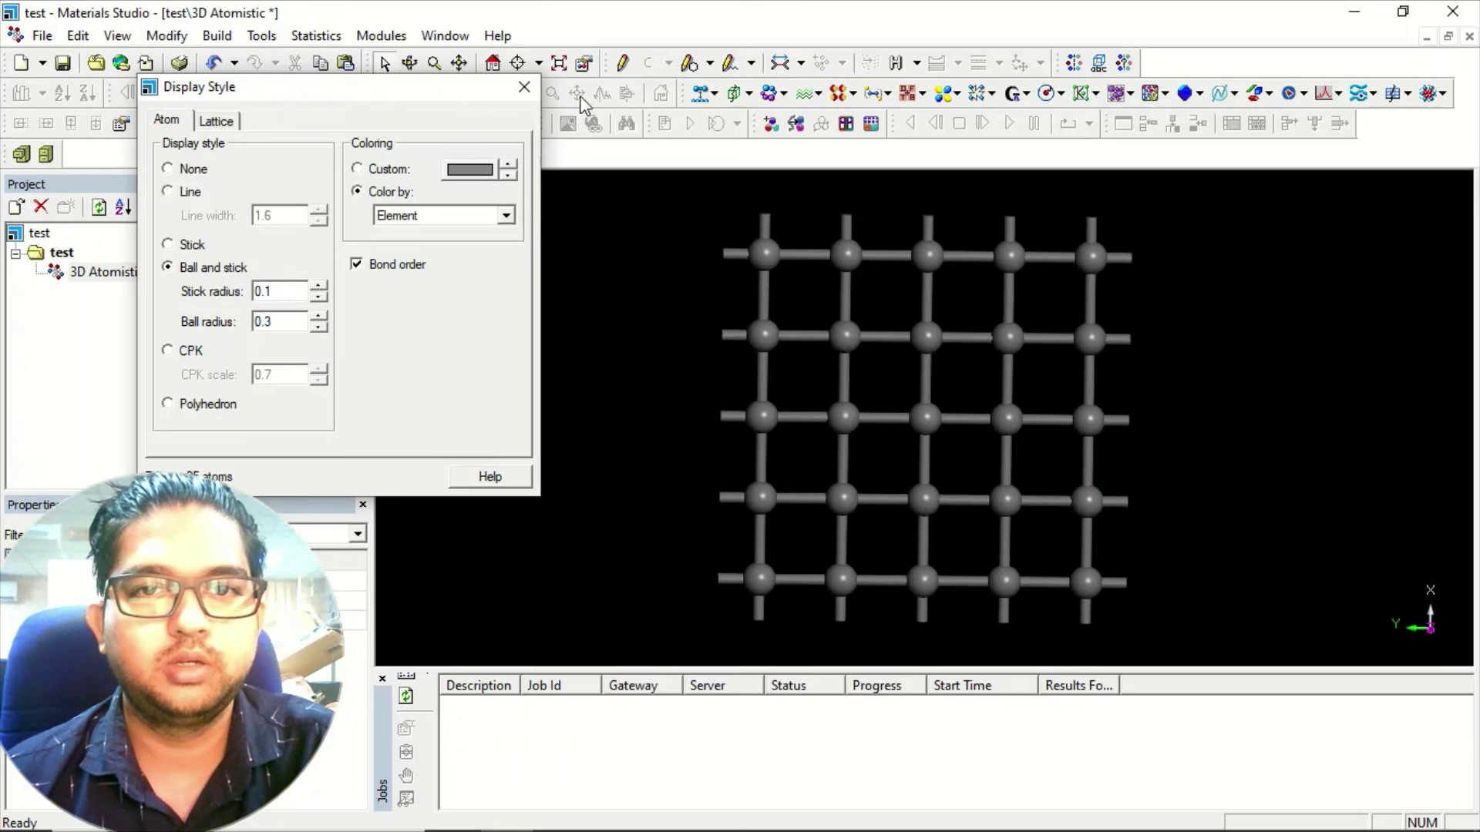
click(525, 86)
Find the symmetry of the corner-atom lattice with a 0.5 Å tolerance and close Find Symmetry.
right_drag(934, 493, 934, 445)
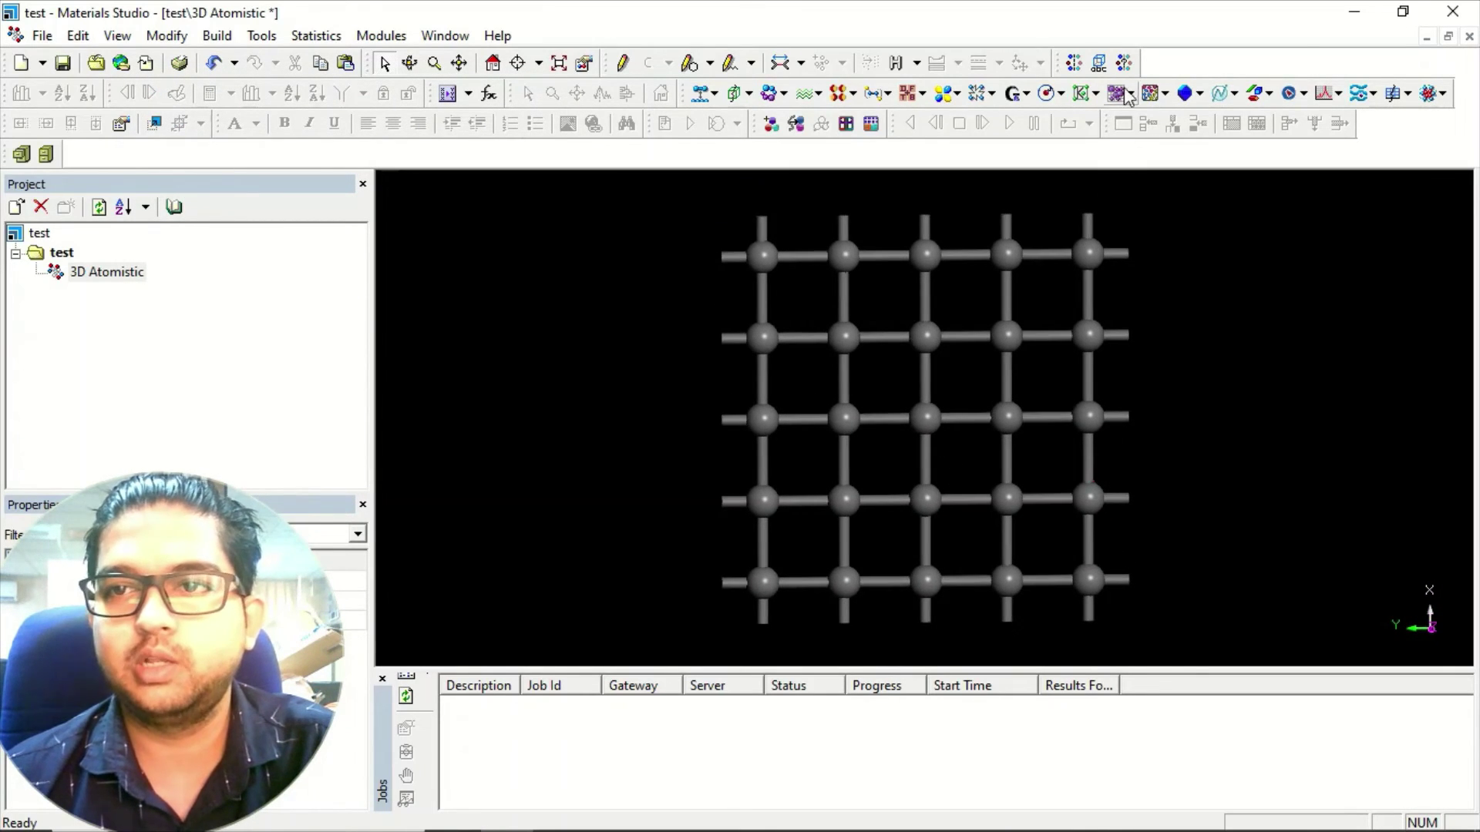
click(1125, 63)
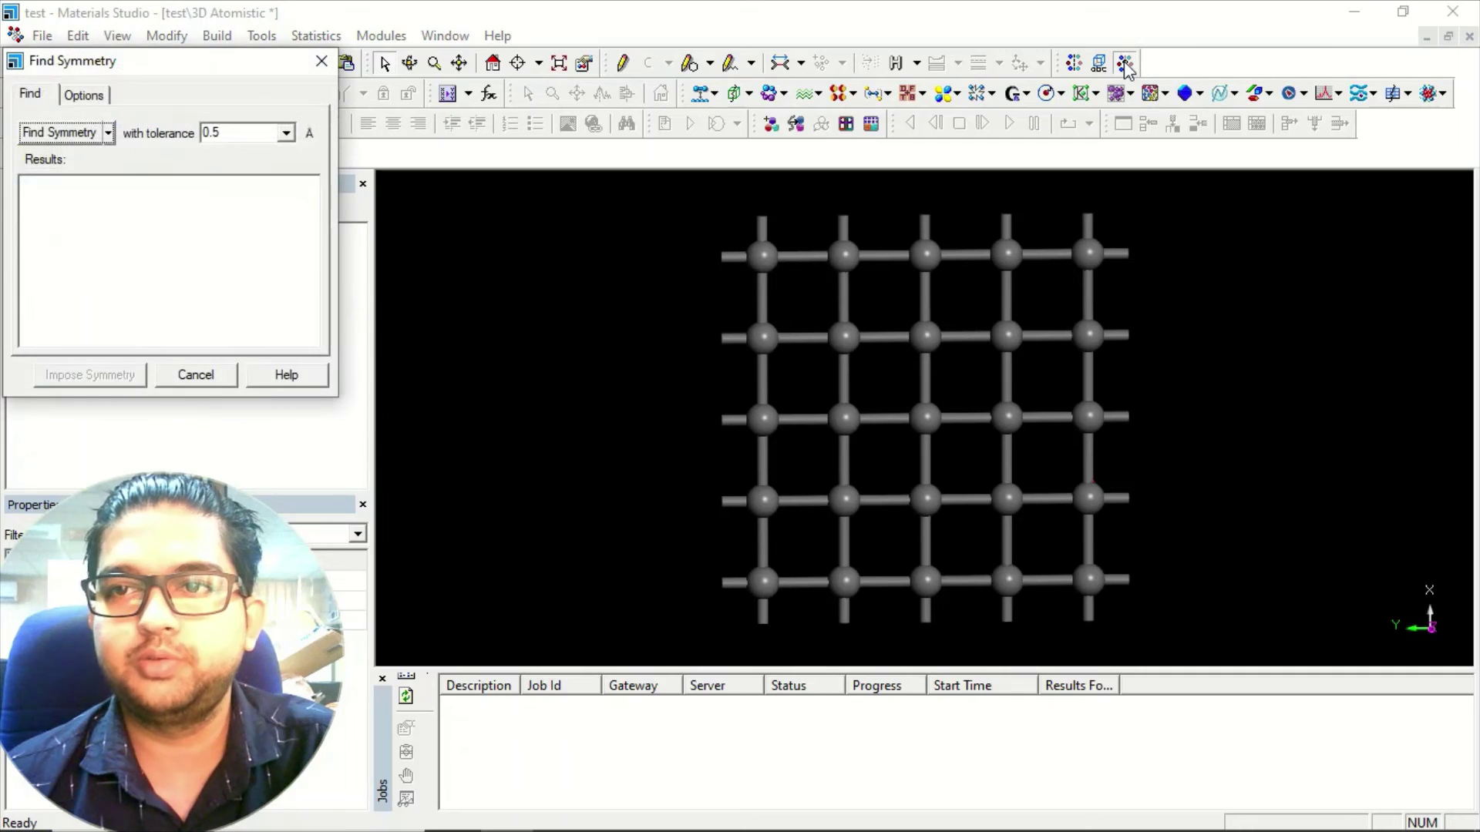
click(63, 132)
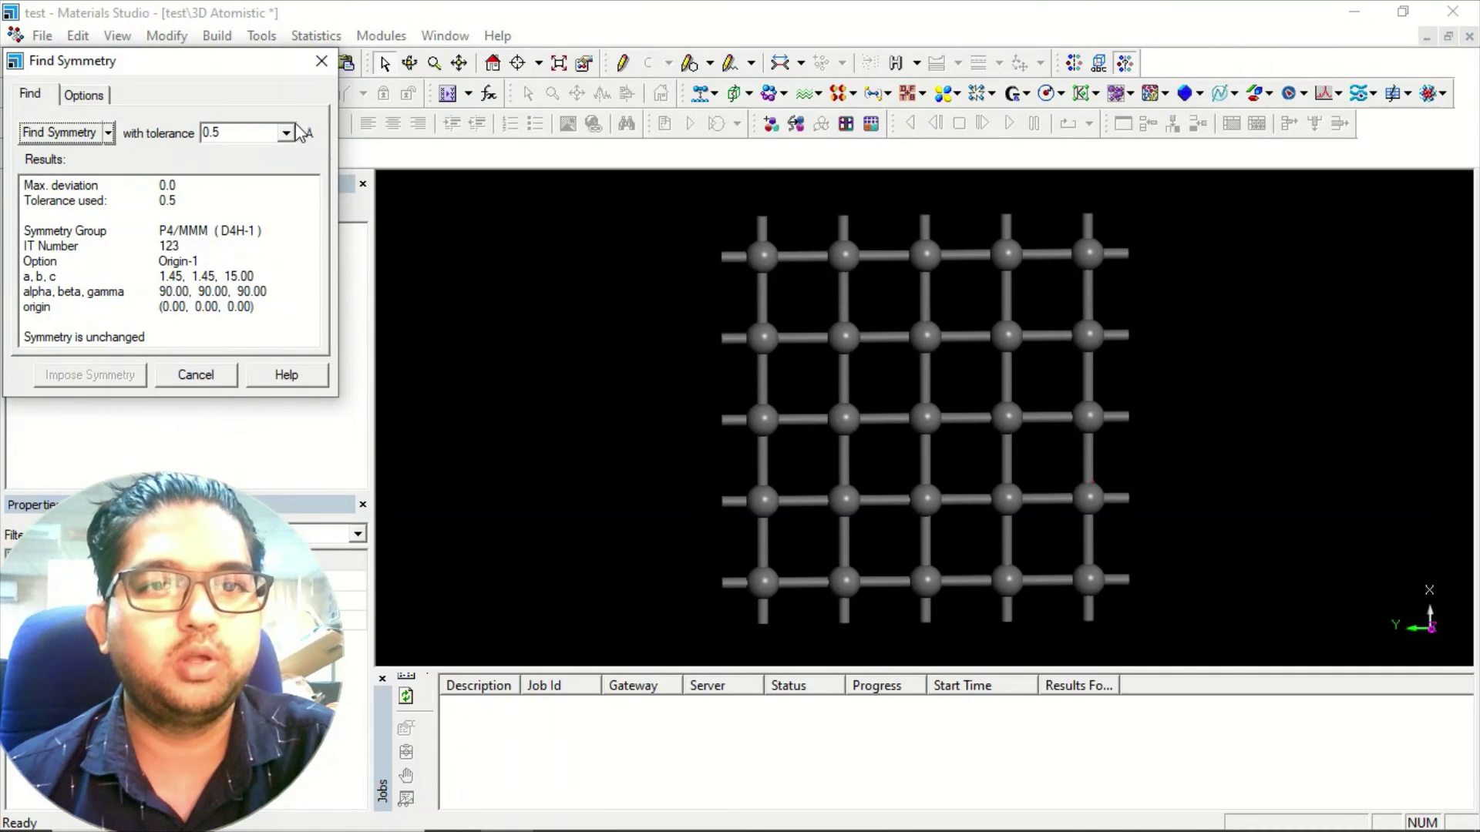
click(321, 61)
right_drag(885, 433, 889, 531)
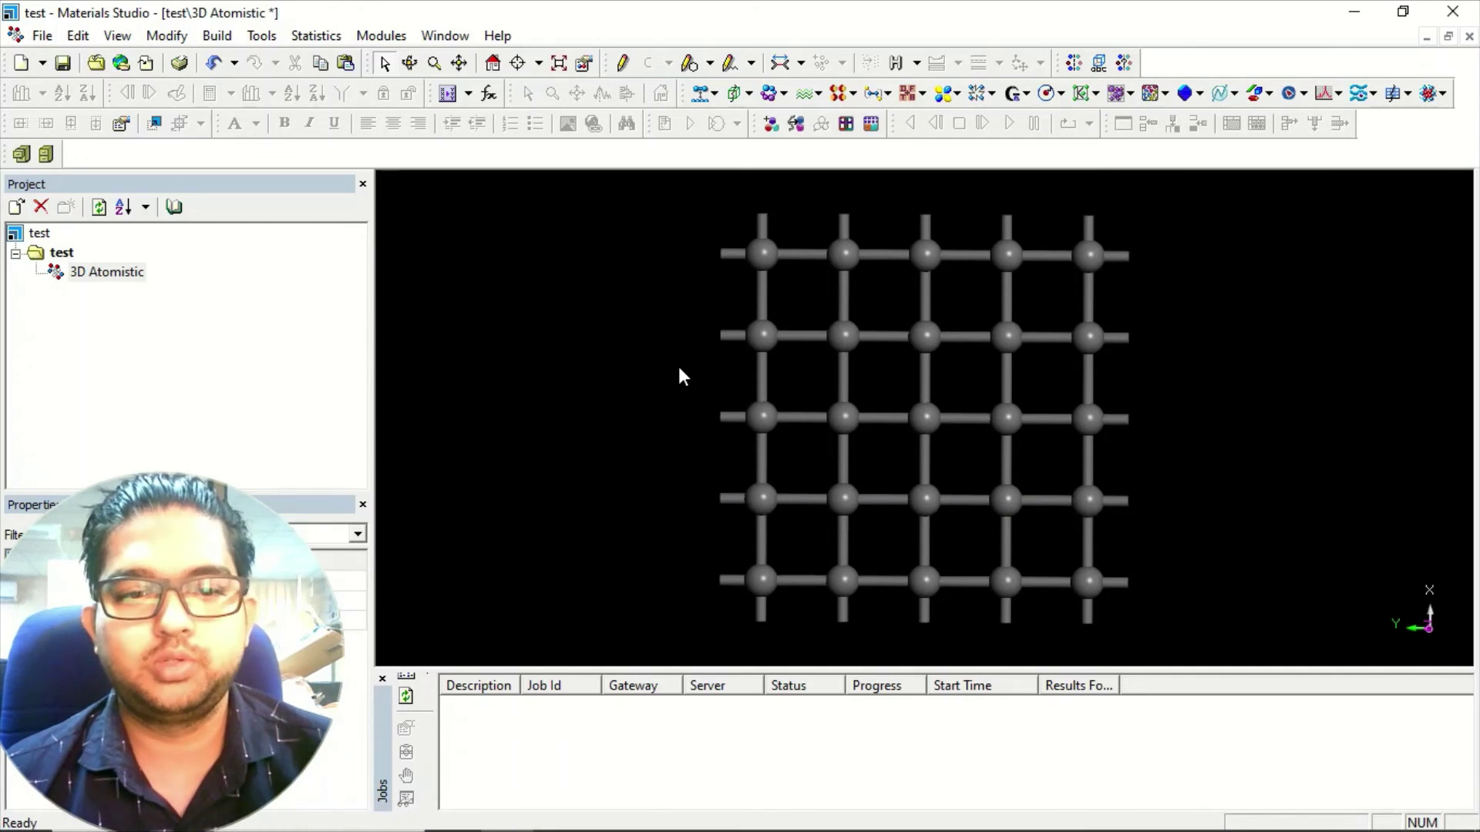
Switch to ChemBioDraw, move the hexagonal lattice with its rhombic unit cell up and left beneath the square lattice, and deselect it.
click(789, 816)
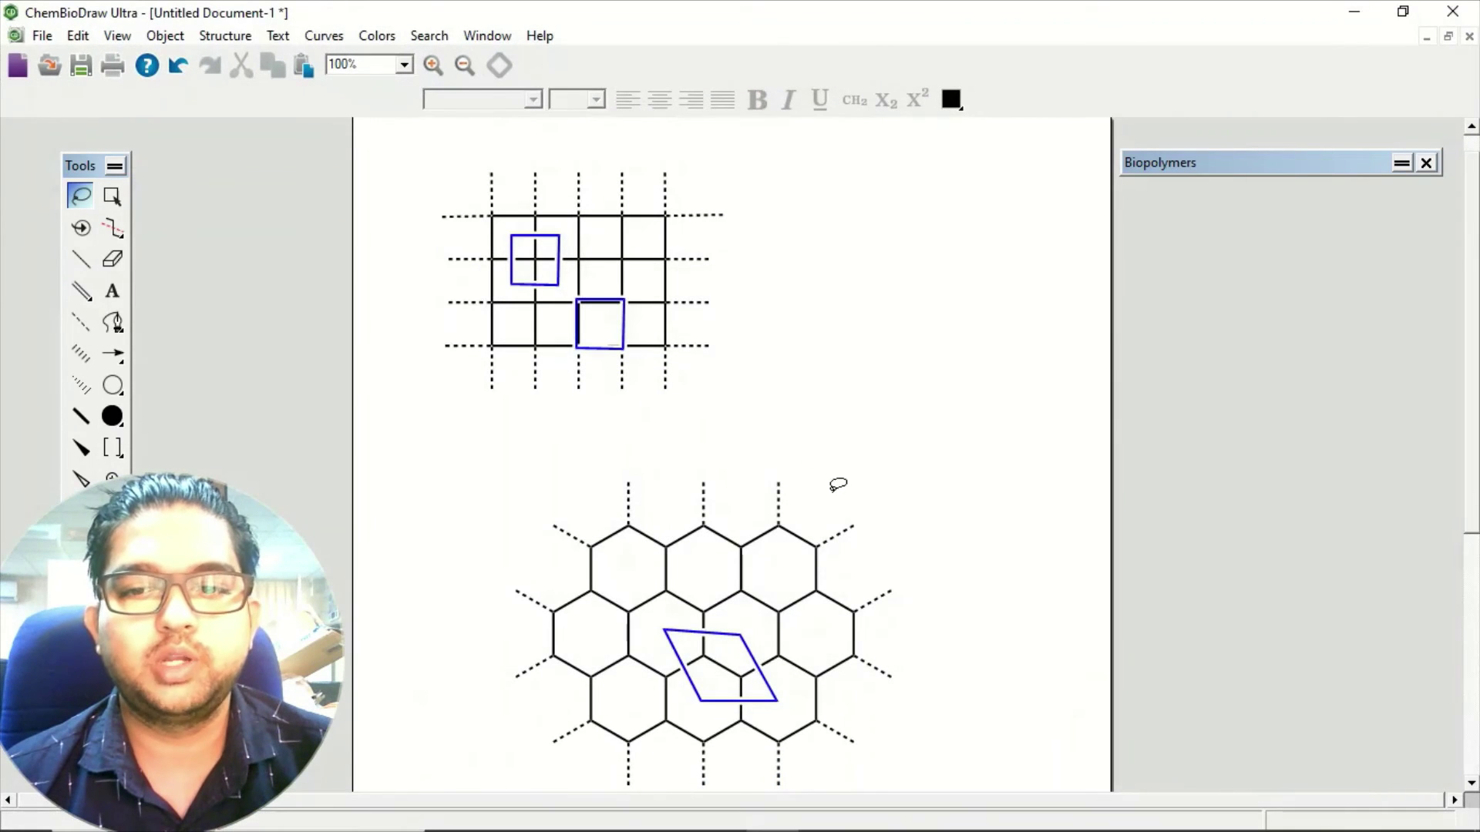
mouse_move(826, 433)
mouse_down()
mouse_move(521, 493)
mouse_move(507, 819)
mouse_move(837, 808)
mouse_move(996, 530)
mouse_move(944, 406)
mouse_move(616, 443)
mouse_move(601, 428)
mouse_move(614, 452)
mouse_move(667, 463)
mouse_up()
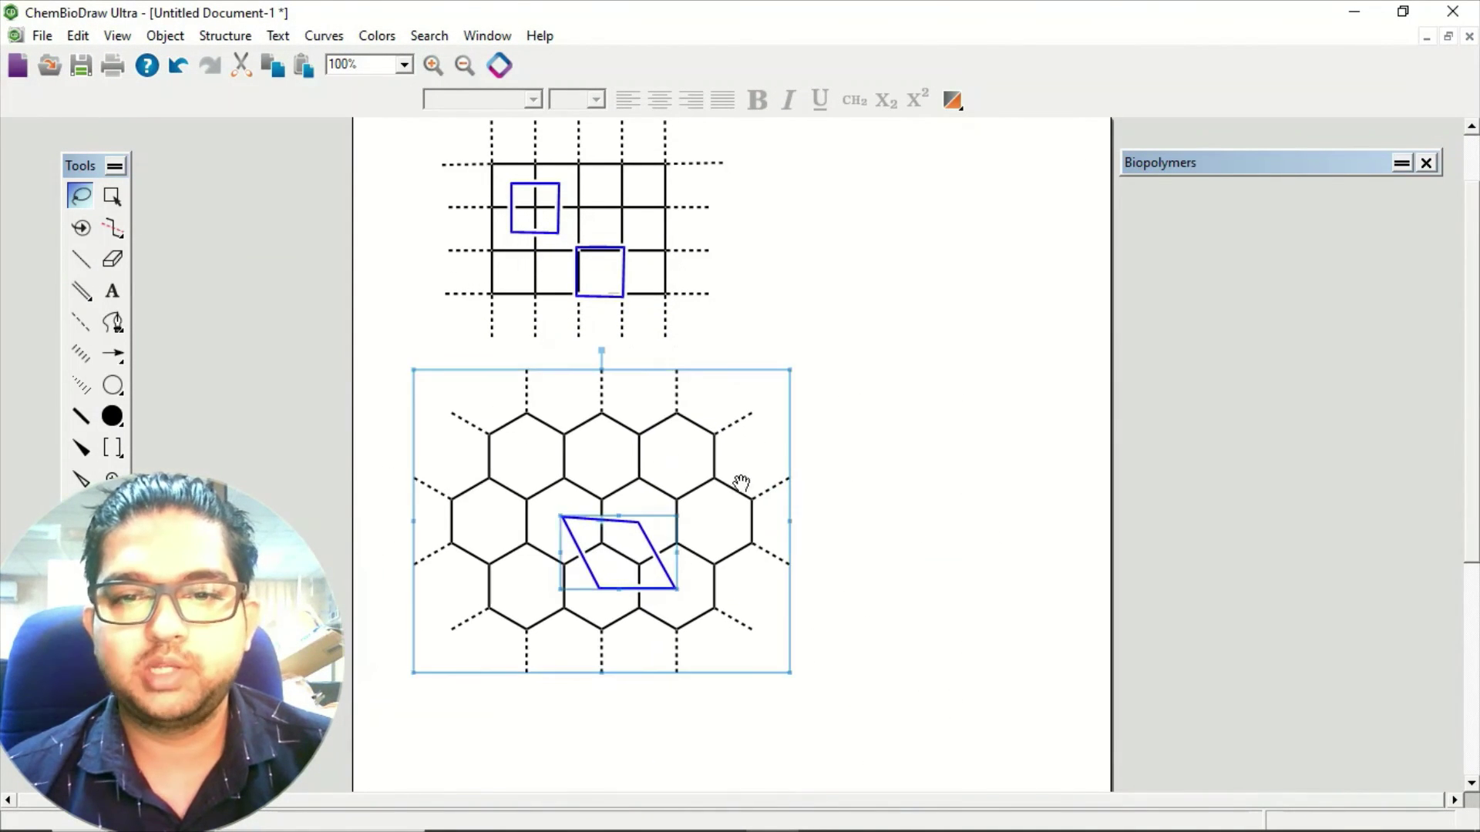
click(691, 552)
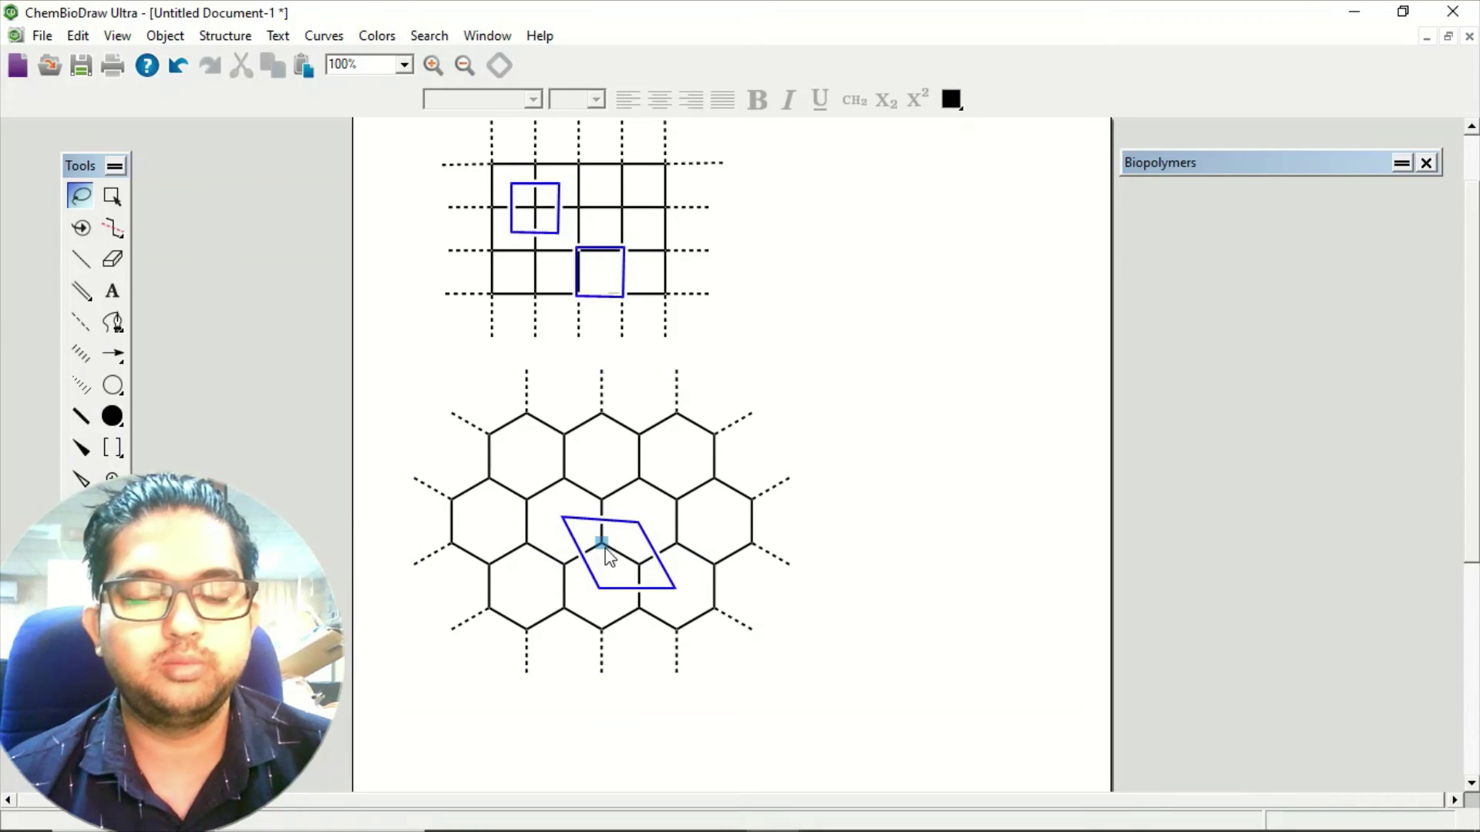